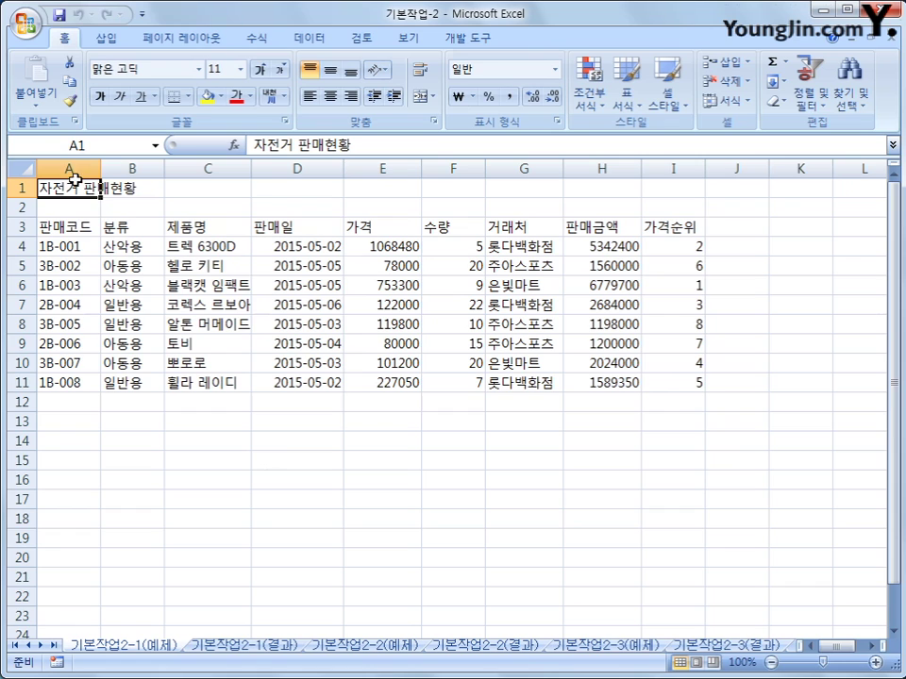
# Merge cells A1:I1 holding the title and centre the text horizontally and vertically (가운데).
pyautogui.moveTo(73, 185); pyautogui.dragTo(648, 190)
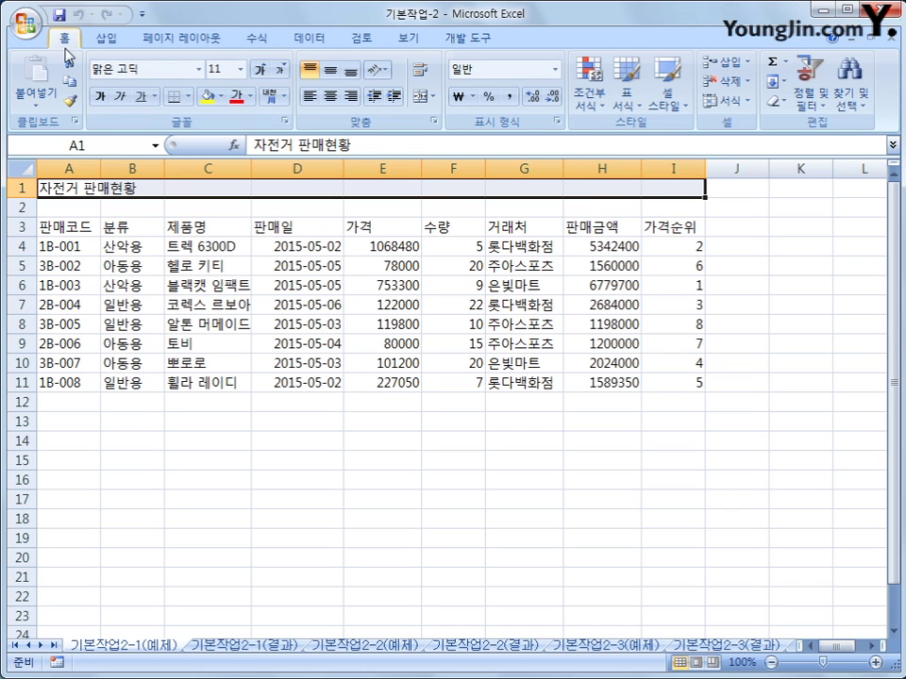
pyautogui.rightClick(264, 190)
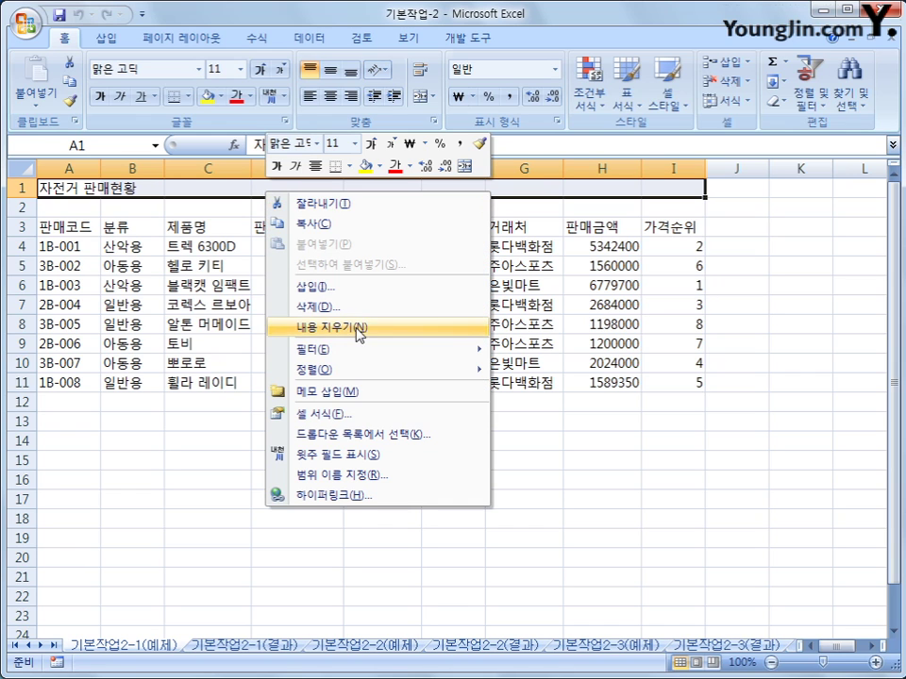
pyautogui.click(358, 416)
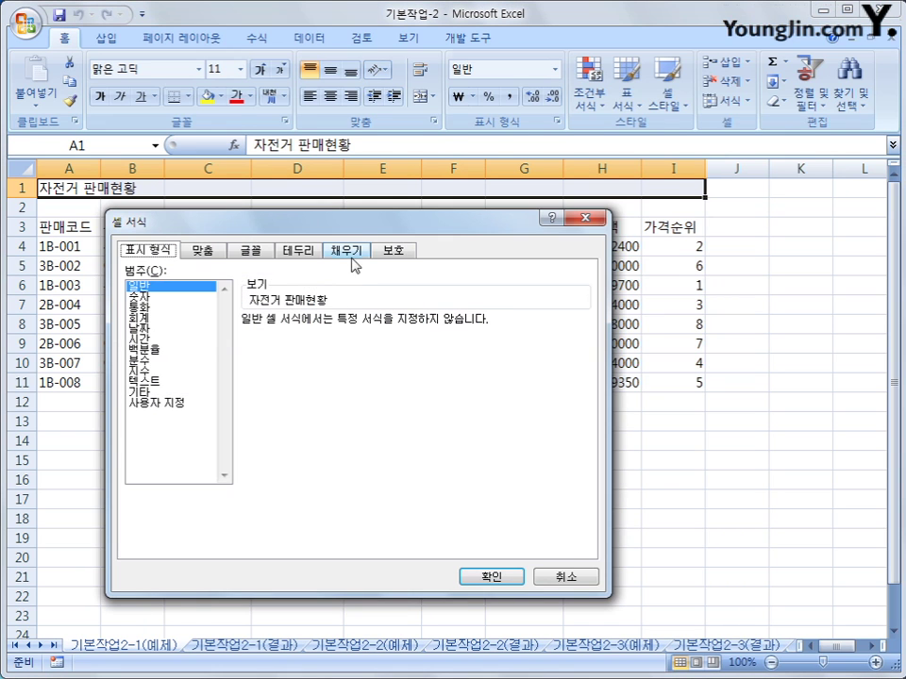
pyautogui.moveTo(351, 229); pyautogui.dragTo(413, 203)
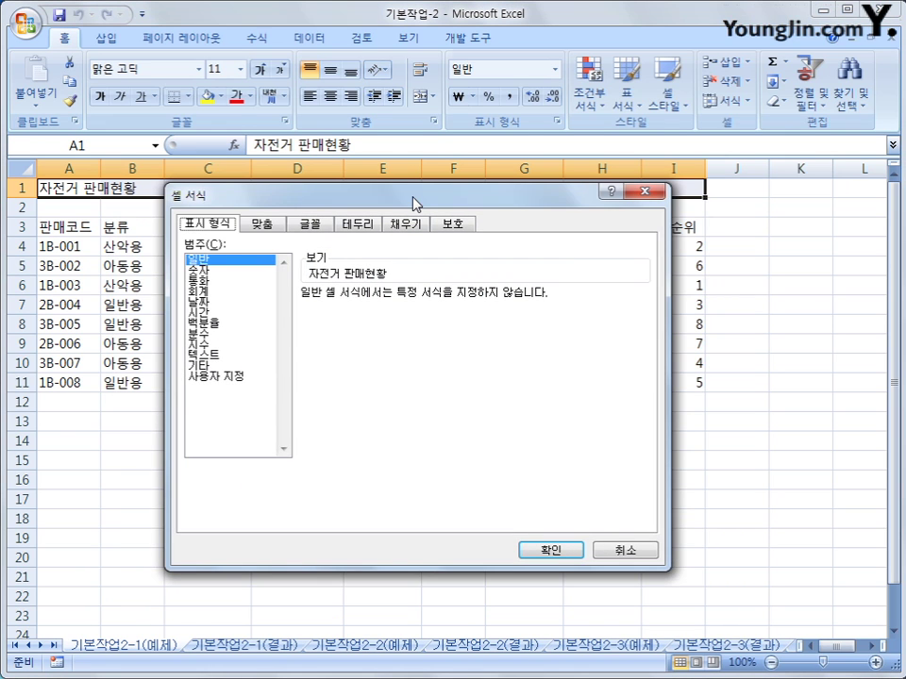
pyautogui.click(262, 230)
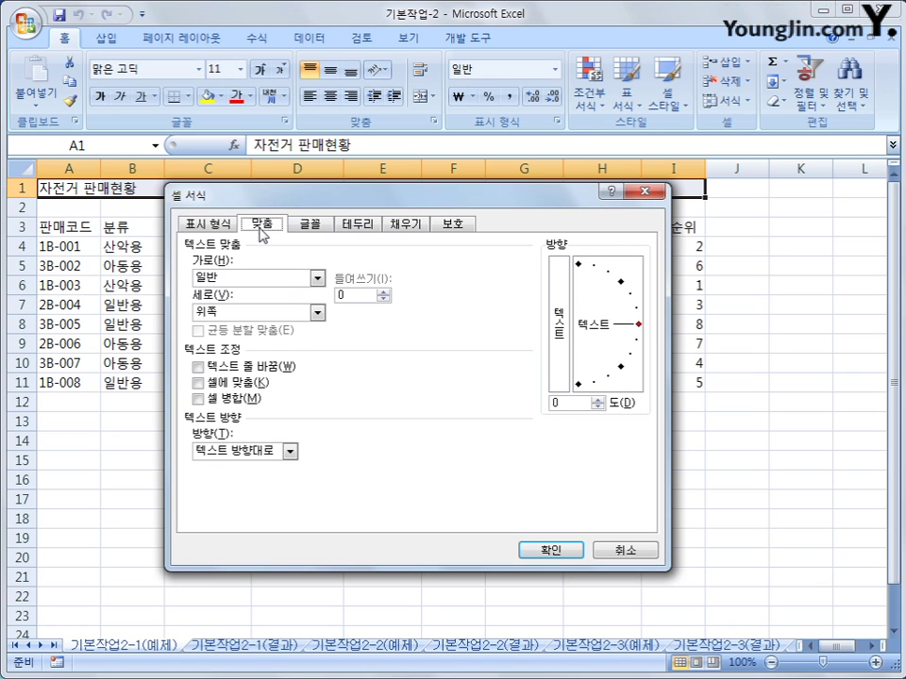
pyautogui.click(231, 400)
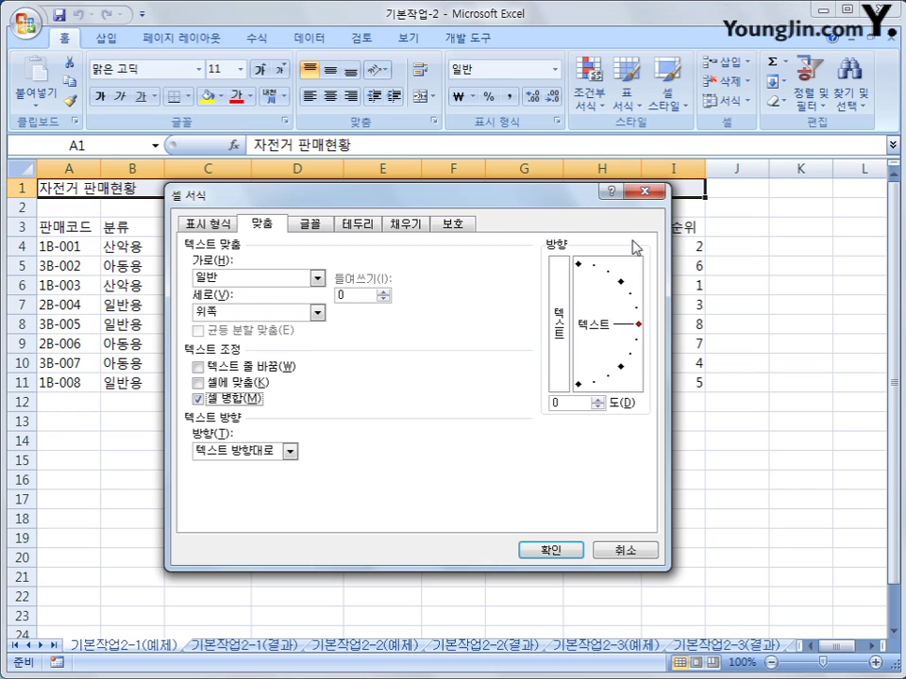
pyautogui.click(288, 280)
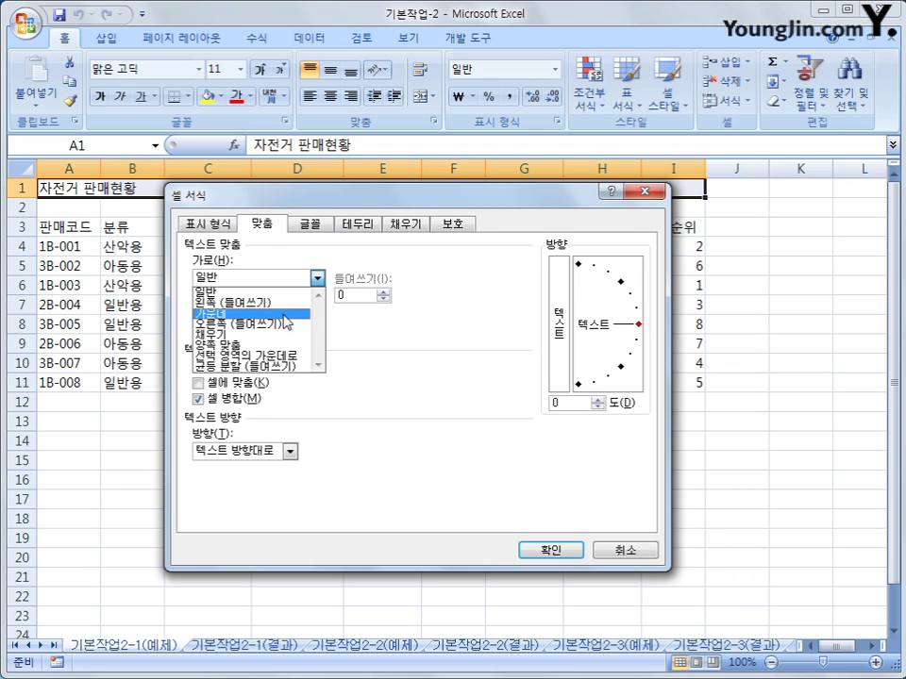
pyautogui.click(286, 323)
pyautogui.click(287, 315)
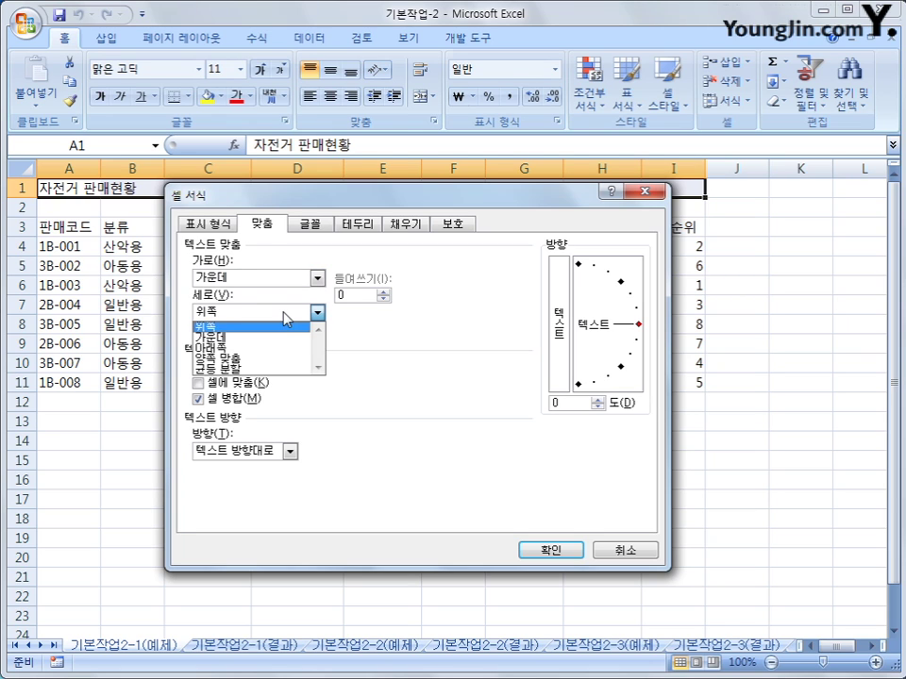
pyautogui.click(285, 338)
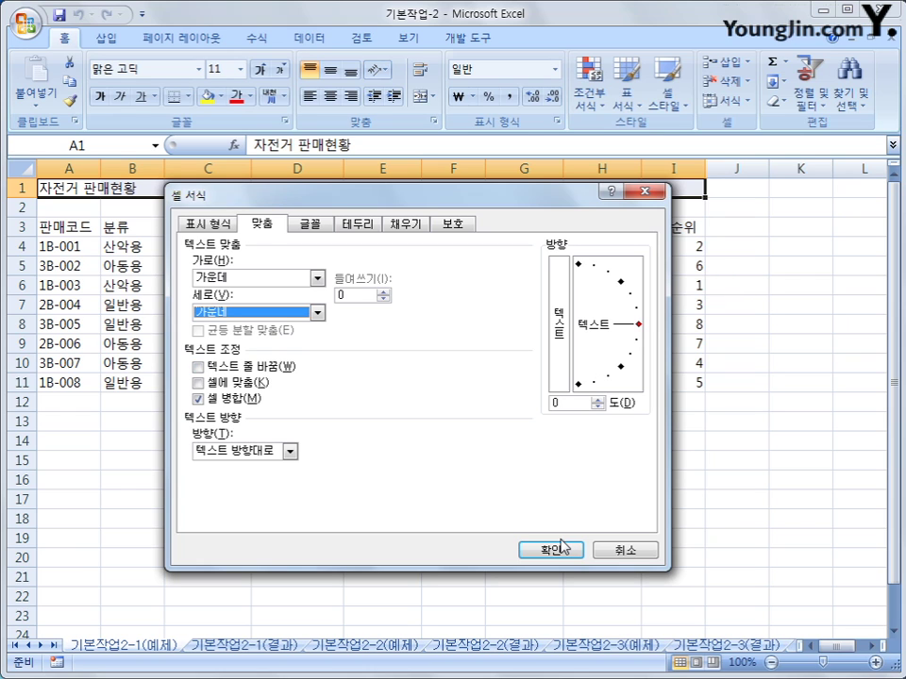
# Set the title's font to 휴먼옛체.
pyautogui.click(308, 224)
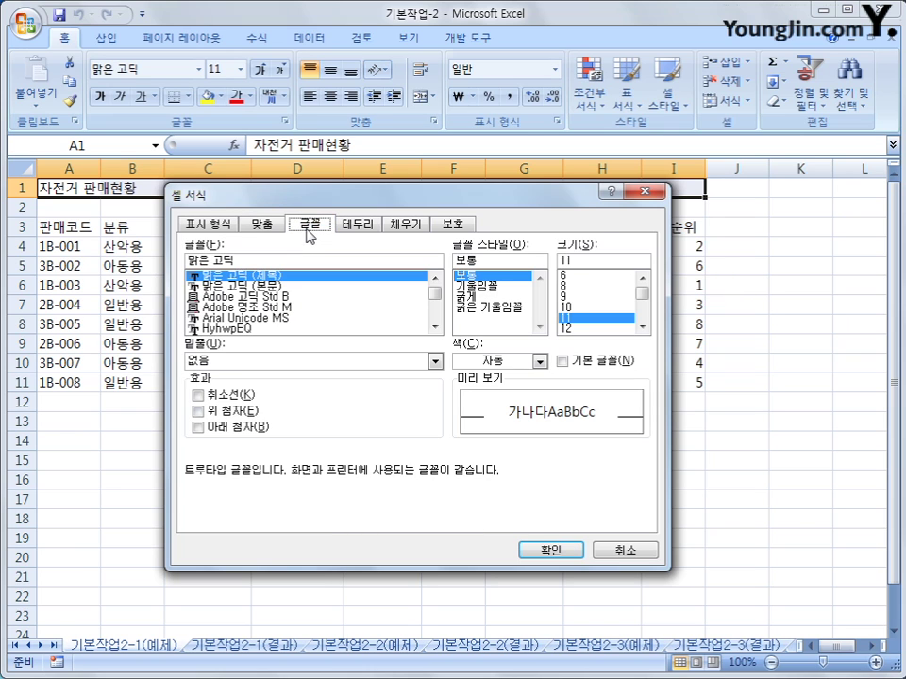
pyautogui.doubleClick(279, 260)
pyautogui.write('굴')
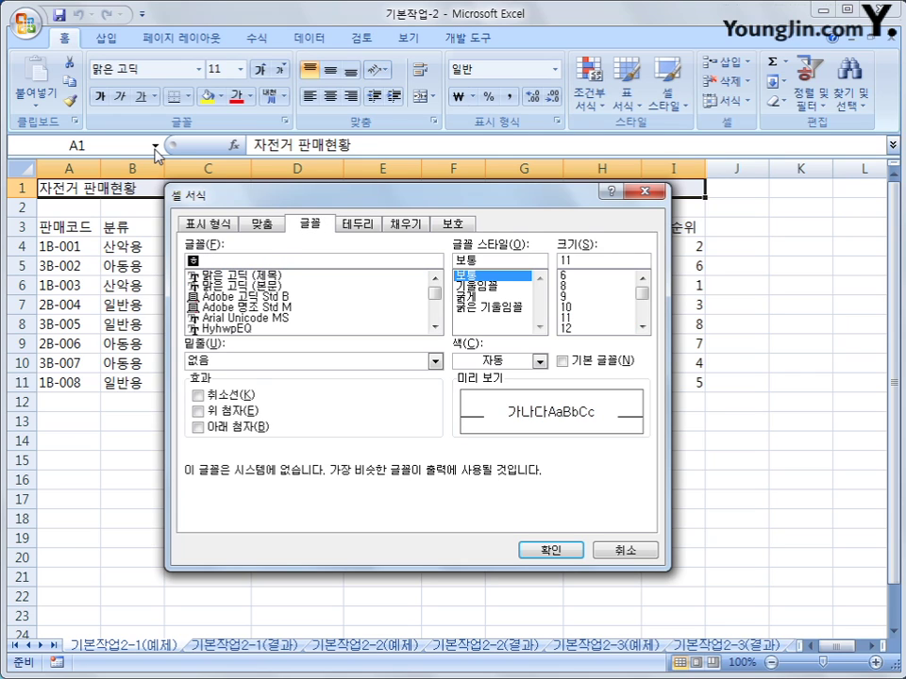
pyautogui.write('먼옛체')
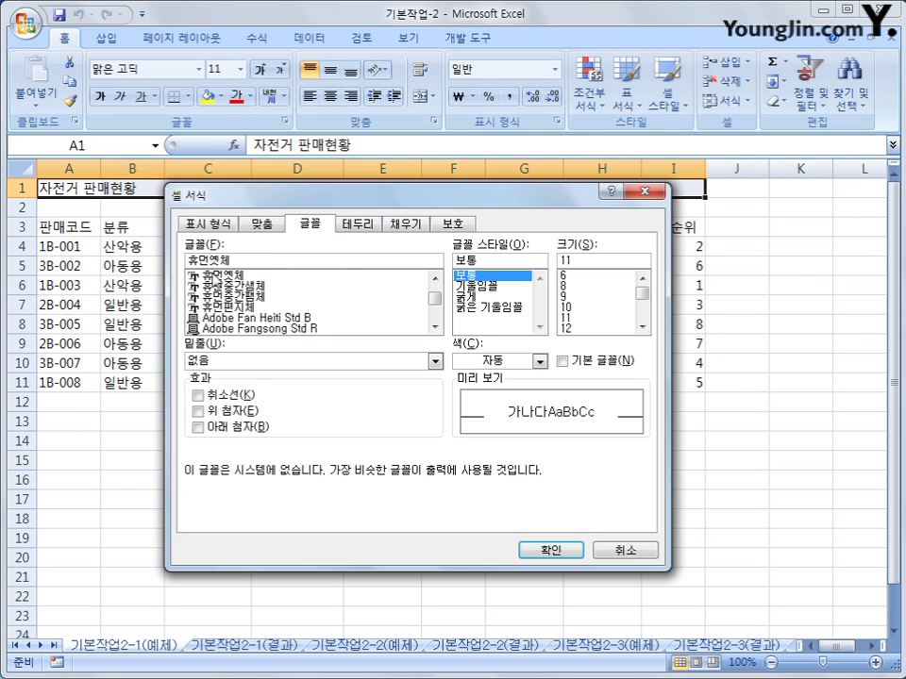
pyautogui.click(435, 299)
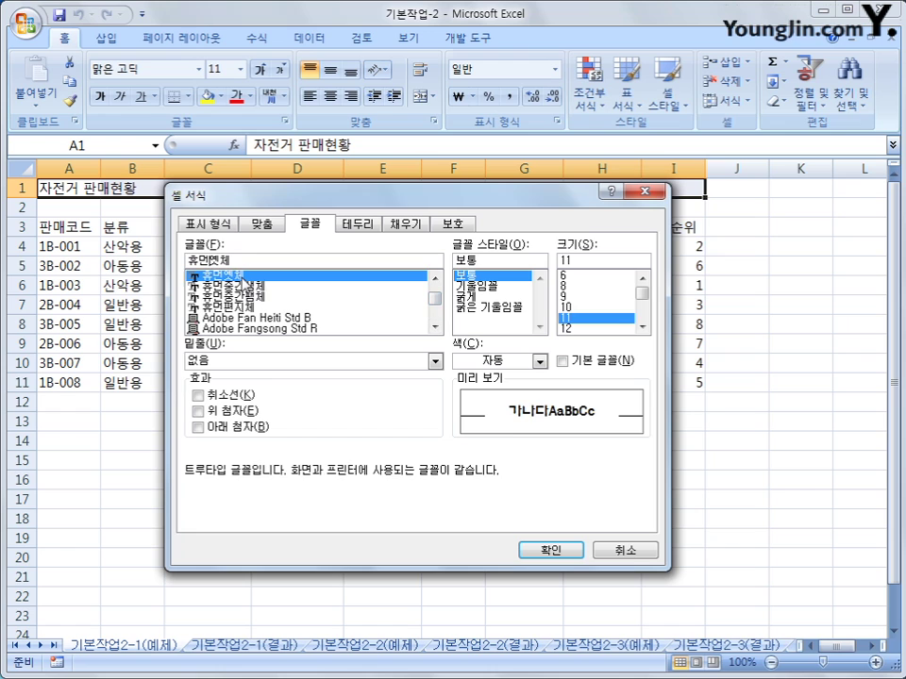
pyautogui.scroll(-15, 435, 298)
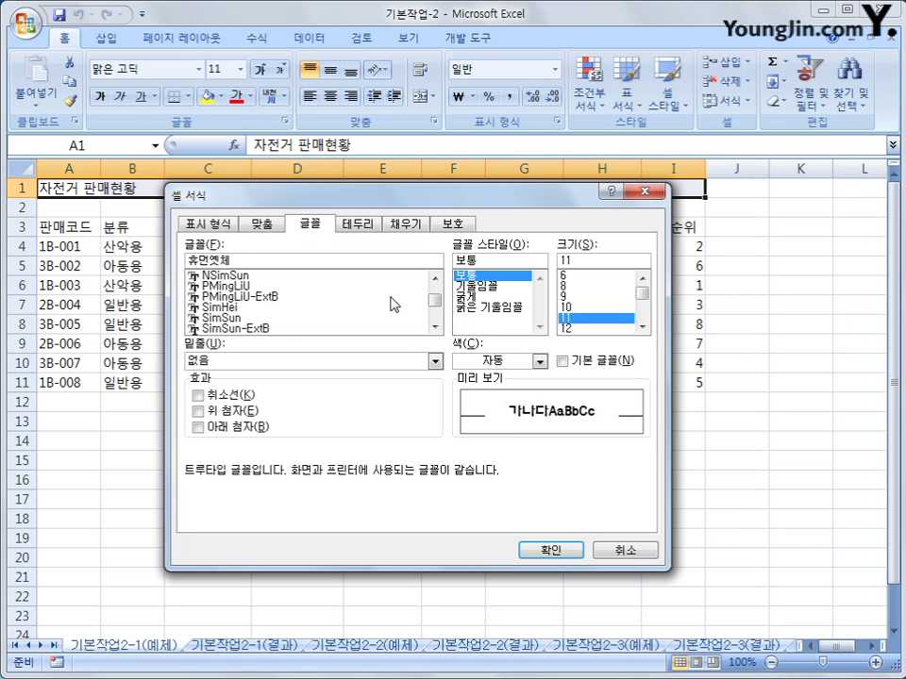
pyautogui.moveTo(440, 302); pyautogui.dragTo(437, 308)
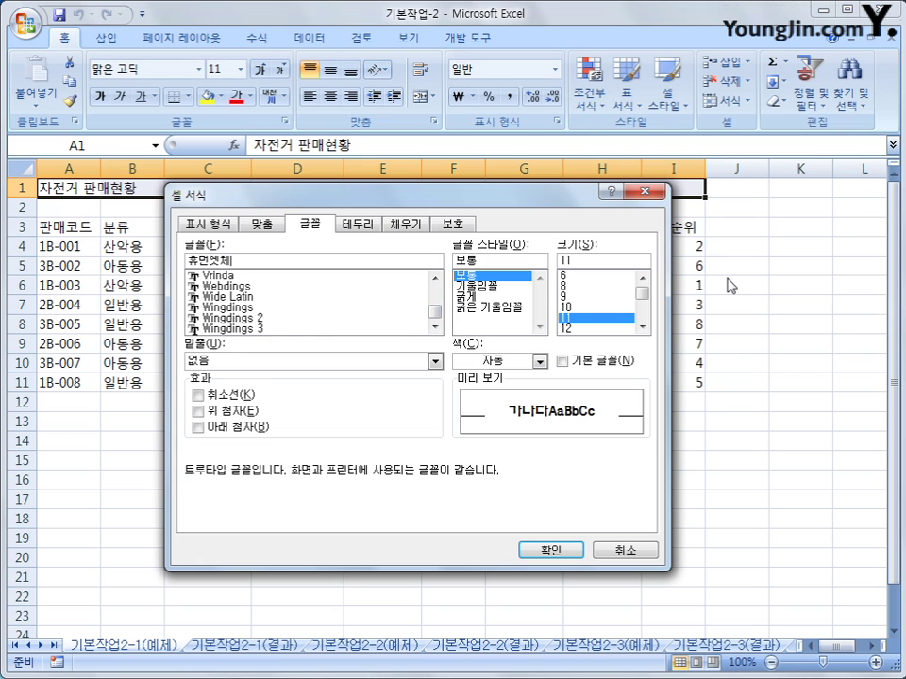
# Give the title the 굵은 기울임꼴 style, size 16 and a 이중 실선 underline, and apply the cell formatting.
pyautogui.click(500, 308)
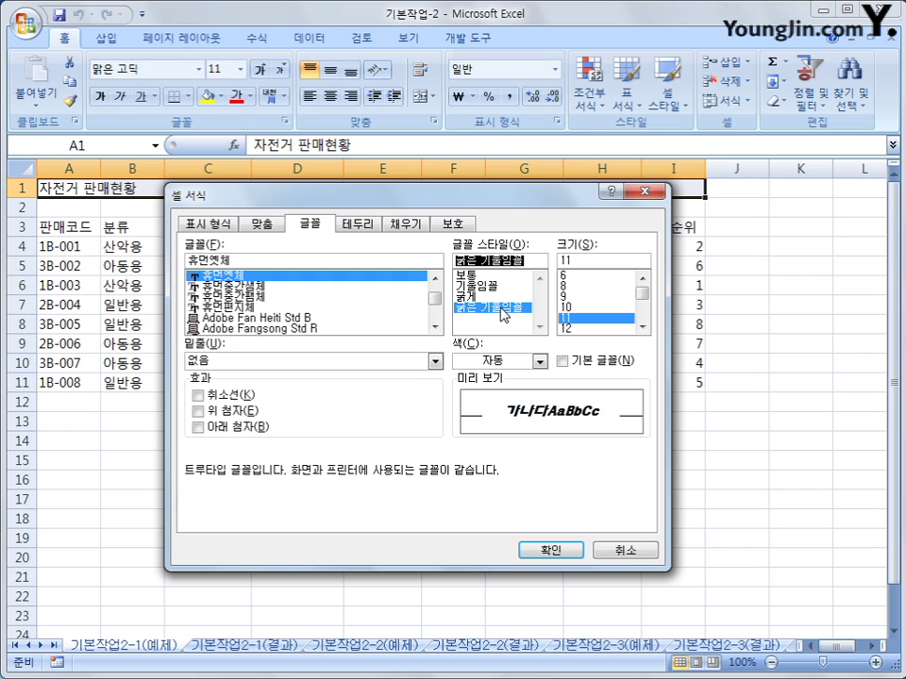
pyautogui.click(644, 326)
pyautogui.click(590, 319)
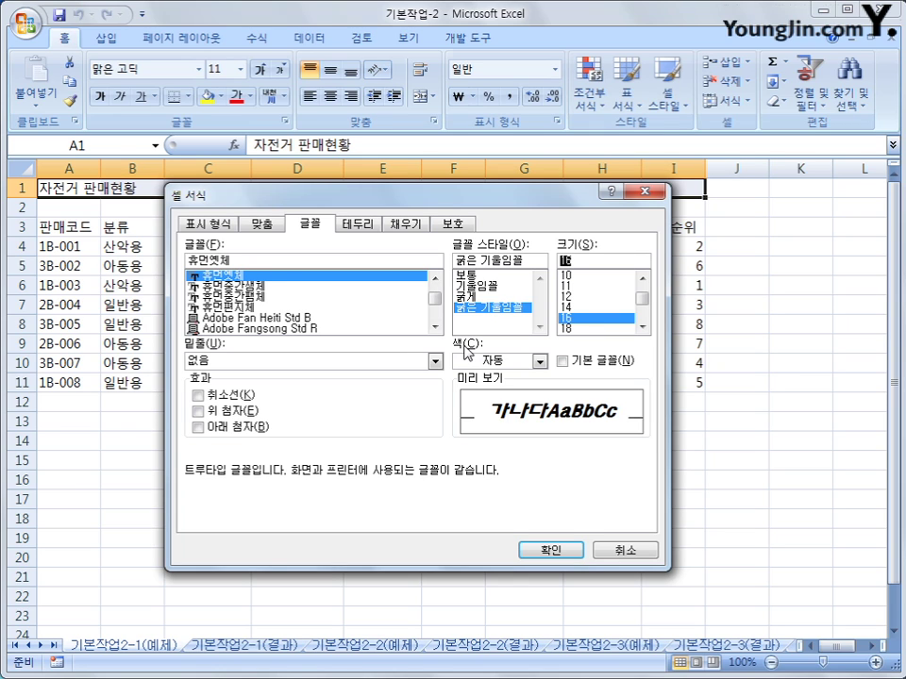
pyautogui.click(435, 362)
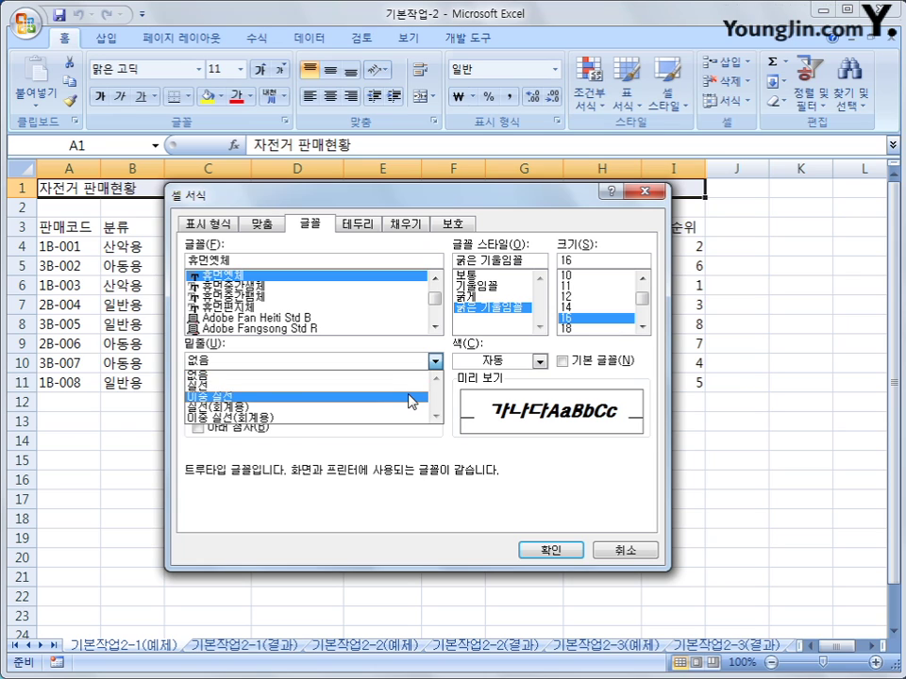
pyautogui.click(411, 397)
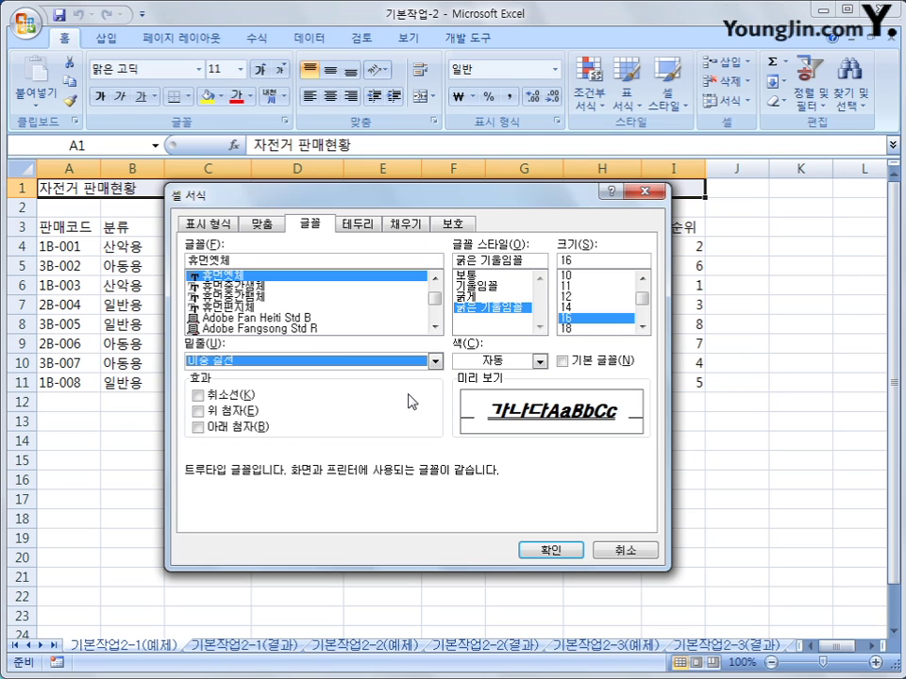
pyautogui.click(554, 557)
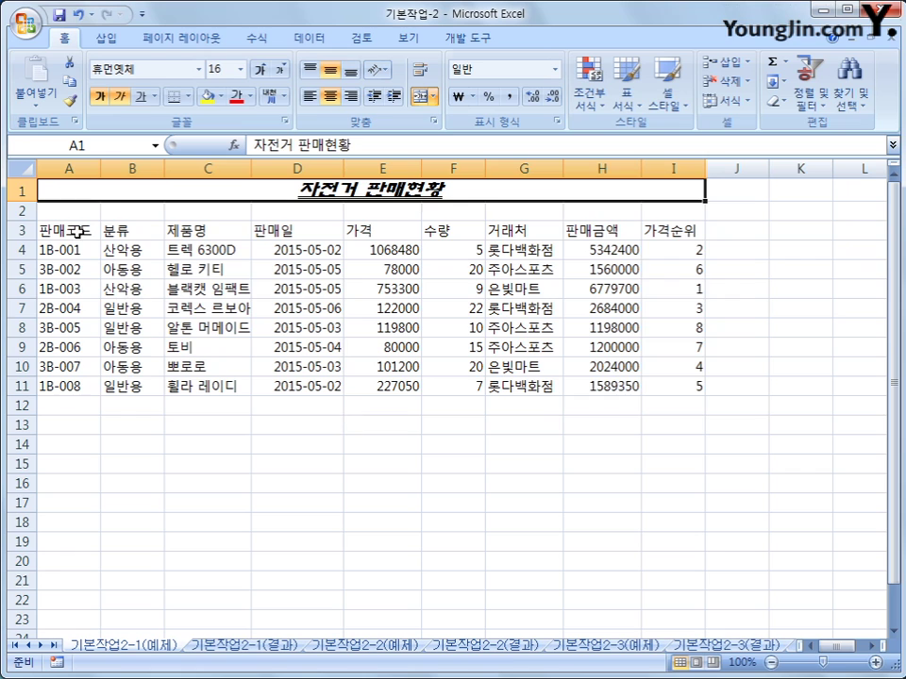
# Apply all borders (모든 테두리) to the table range A3:I11 and centre its contents horizontally.
pyautogui.moveTo(76, 229); pyautogui.dragTo(676, 395)
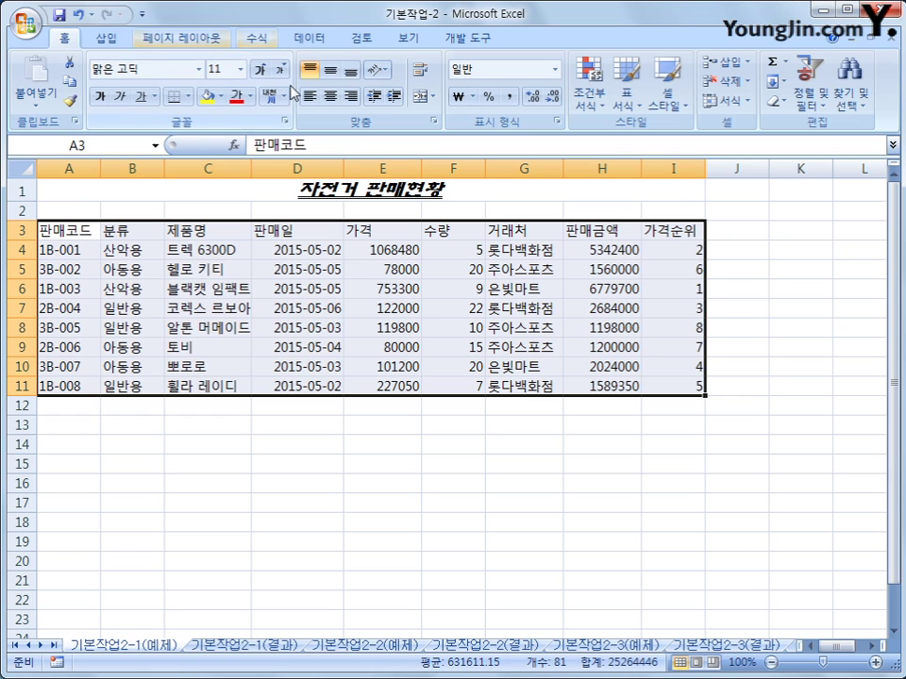
pyautogui.click(189, 96)
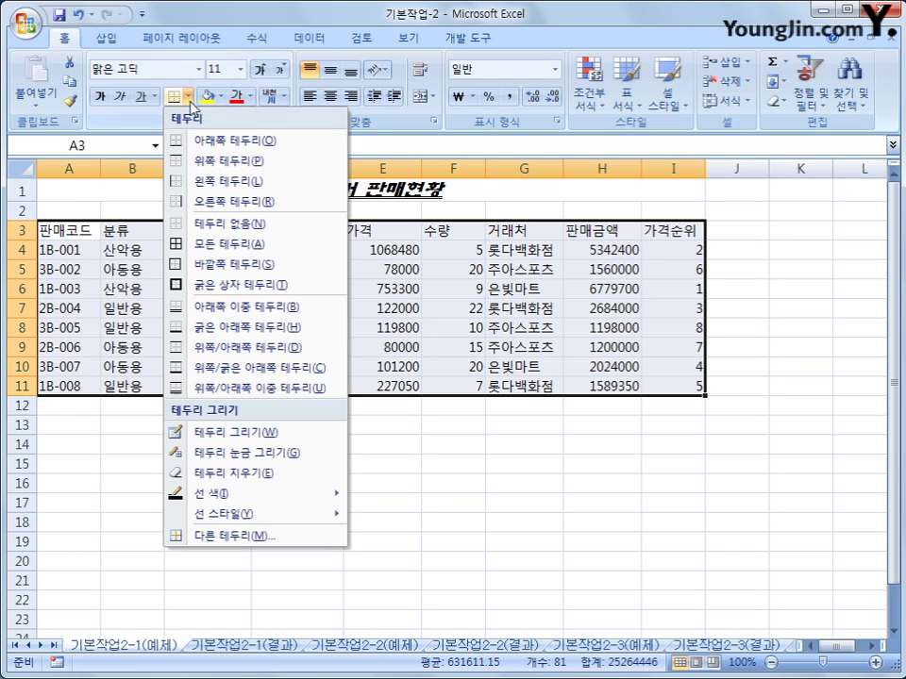
pyautogui.click(209, 247)
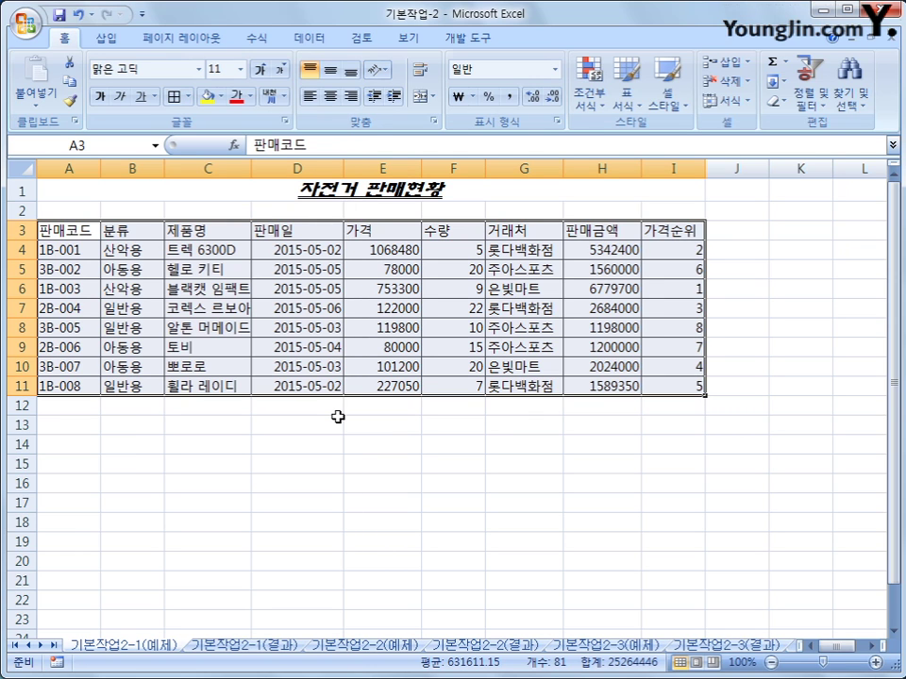
pyautogui.click(330, 97)
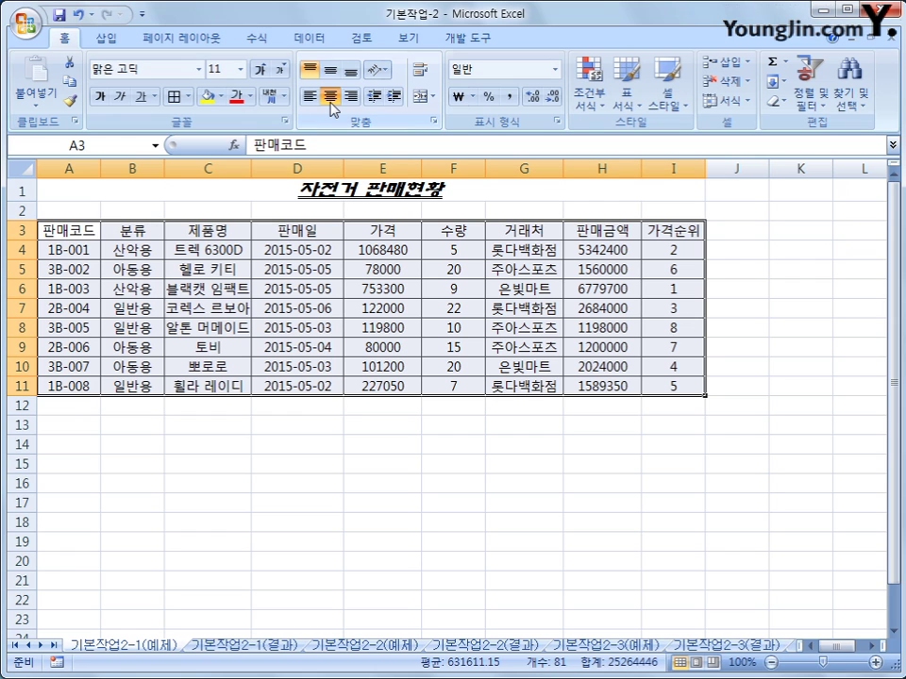
# Make the header row A3:I3 bold and fill it with standard red.
pyautogui.moveTo(55, 231); pyautogui.dragTo(647, 226)
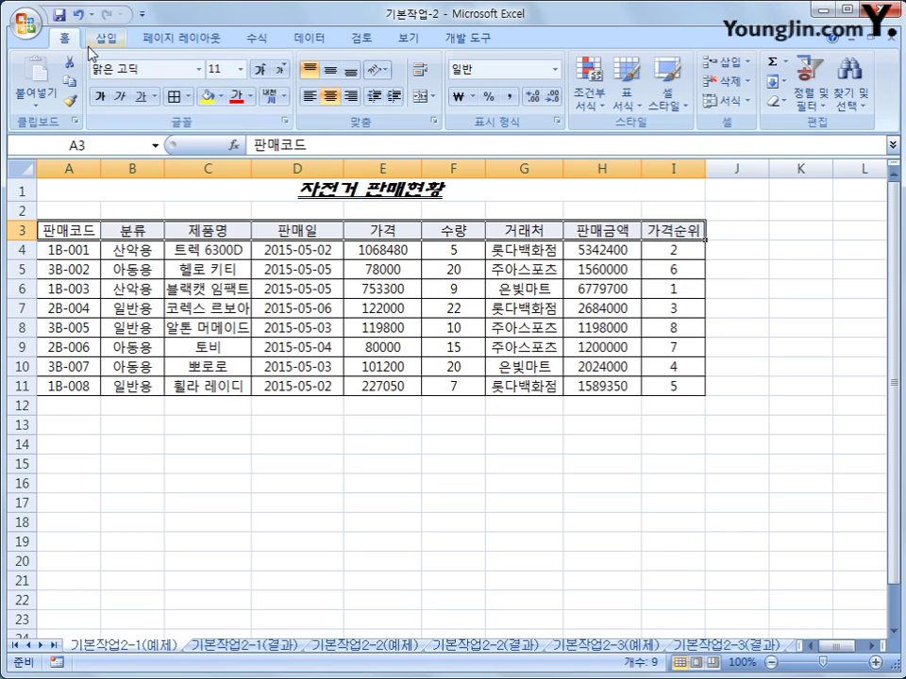
pyautogui.click(100, 97)
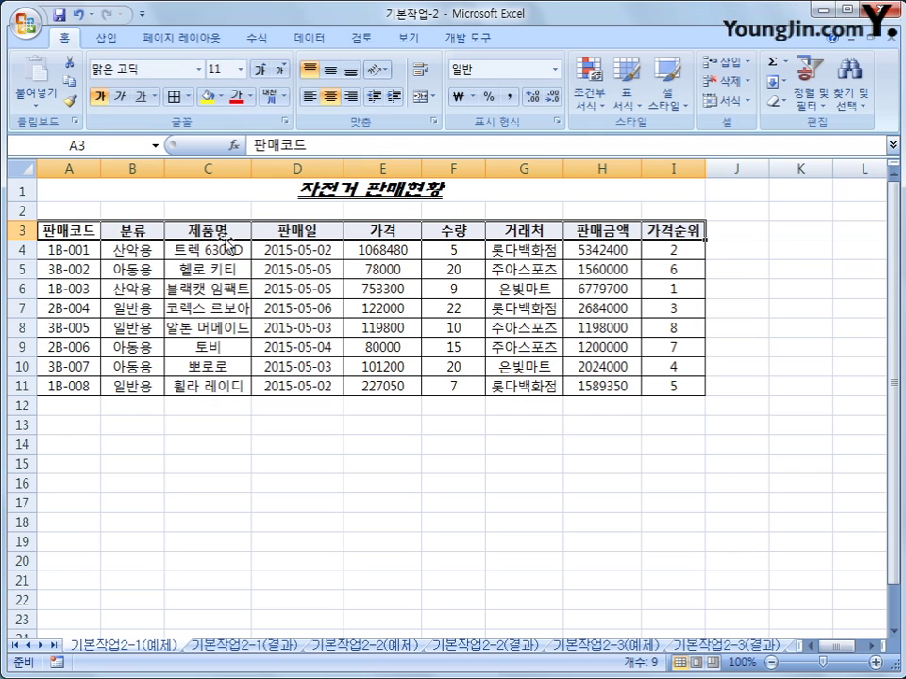
pyautogui.click(222, 98)
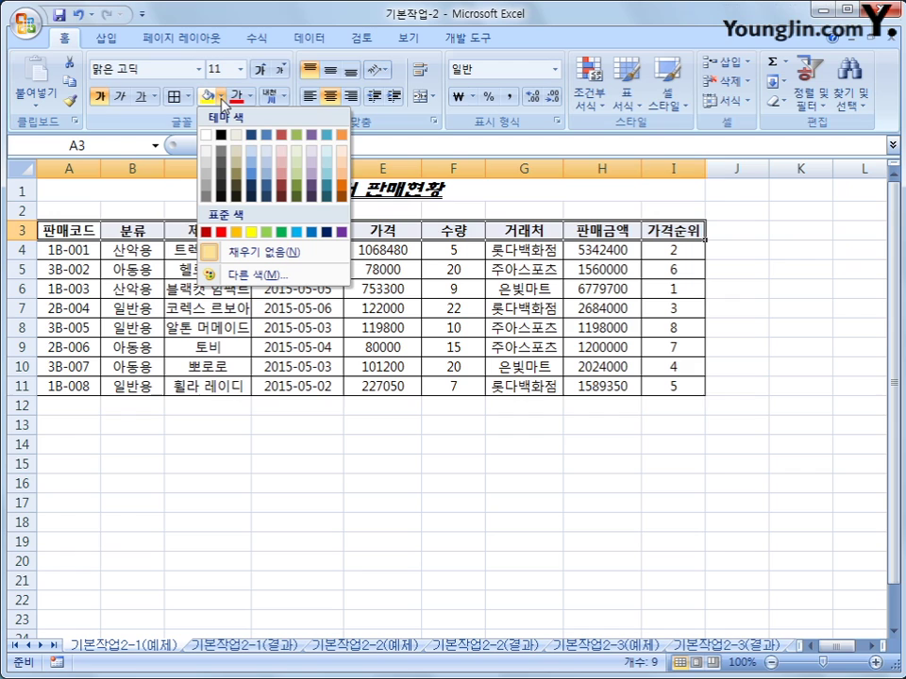
pyautogui.click(222, 232)
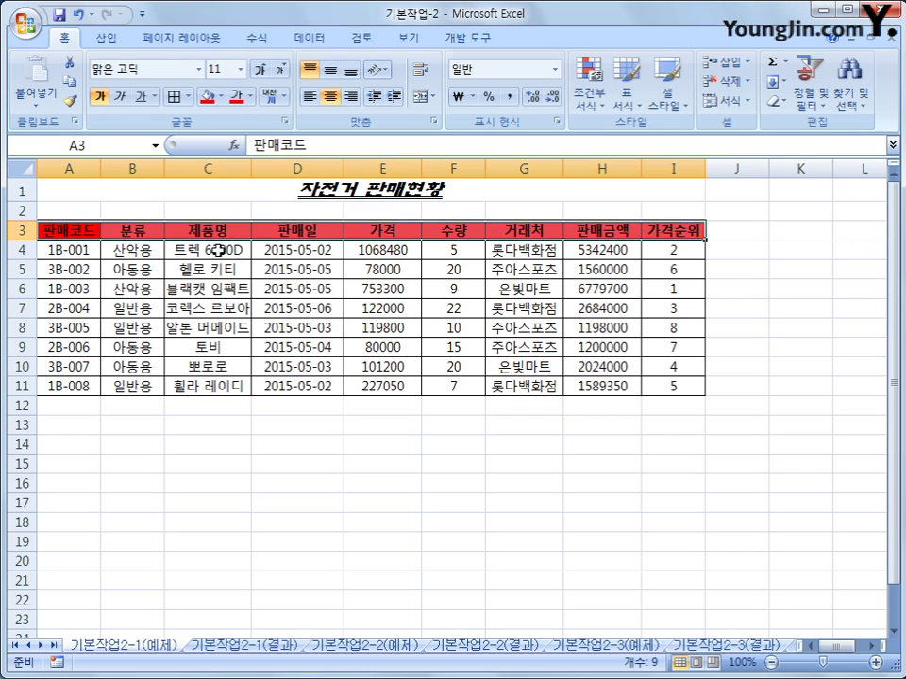
# Turn on shrink to fit (셀에 맞춤) for the product names in C4:C11.
pyautogui.moveTo(219, 250); pyautogui.dragTo(221, 387)
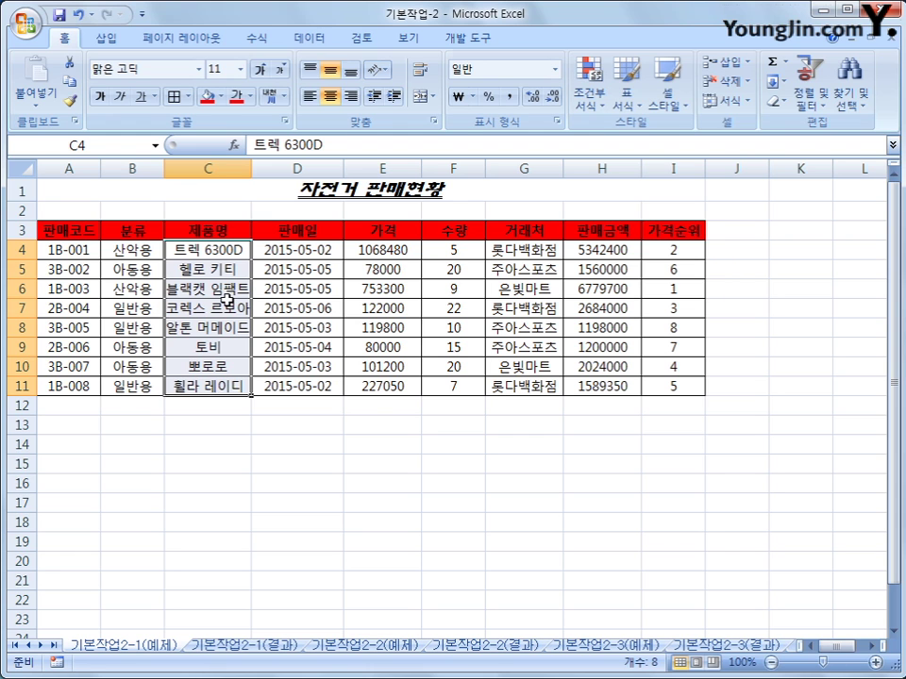
pyautogui.rightClick(230, 250)
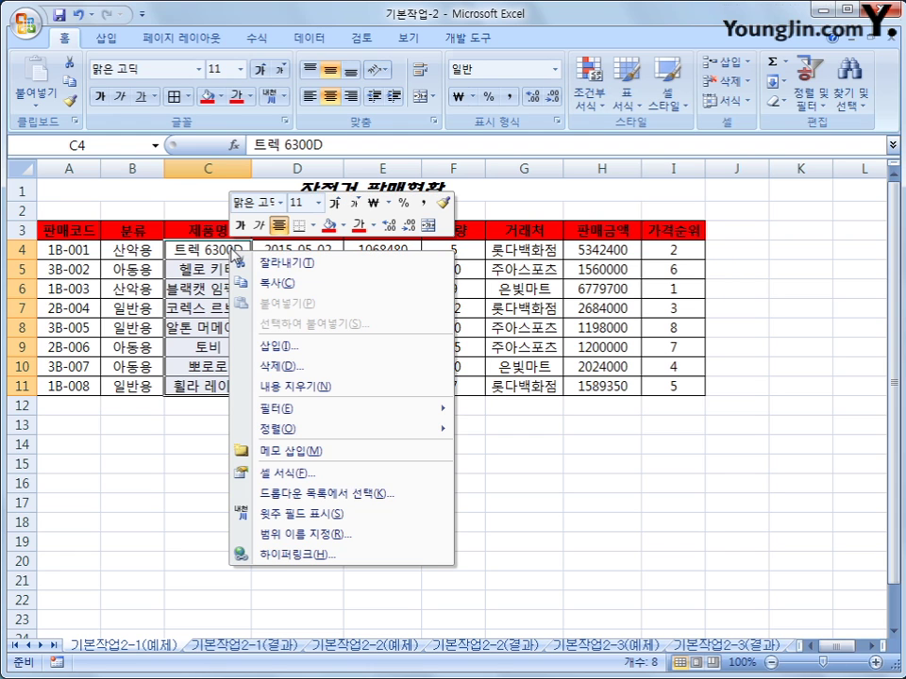
pyautogui.click(378, 473)
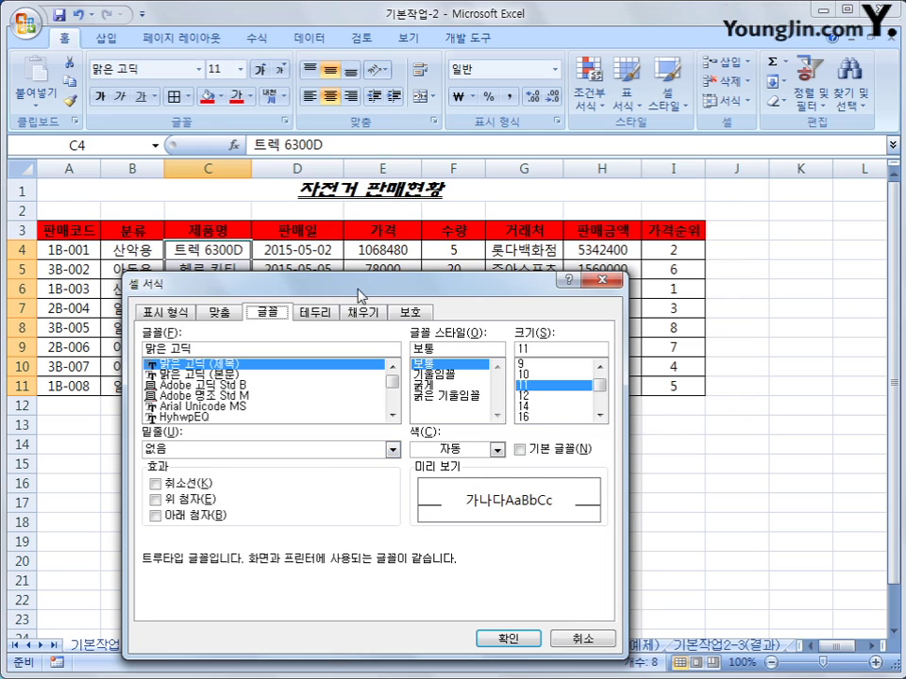
pyautogui.moveTo(360, 295); pyautogui.dragTo(430, 184)
pyautogui.click(300, 201)
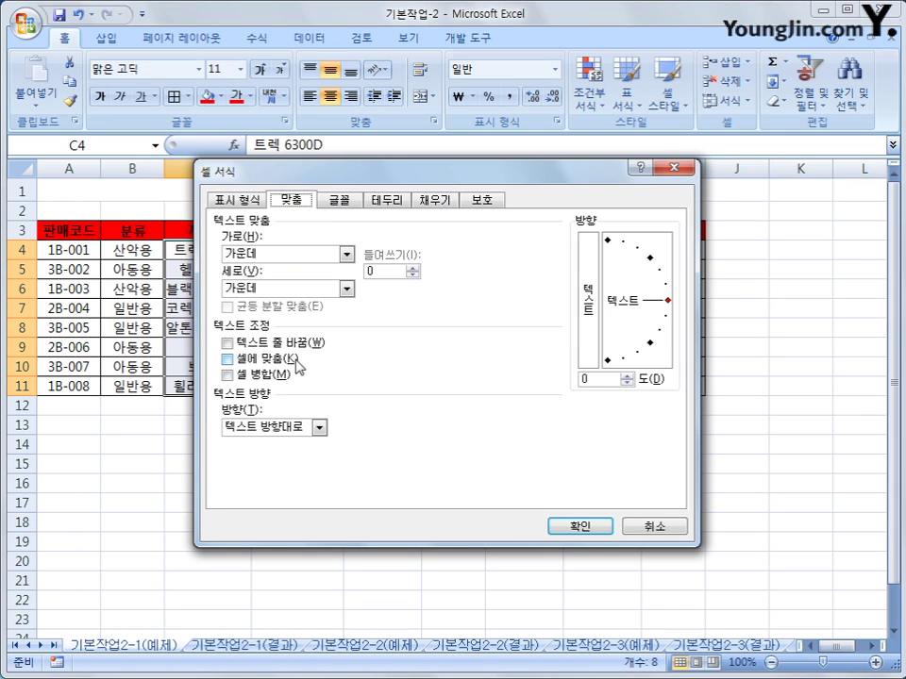
pyautogui.click(264, 359)
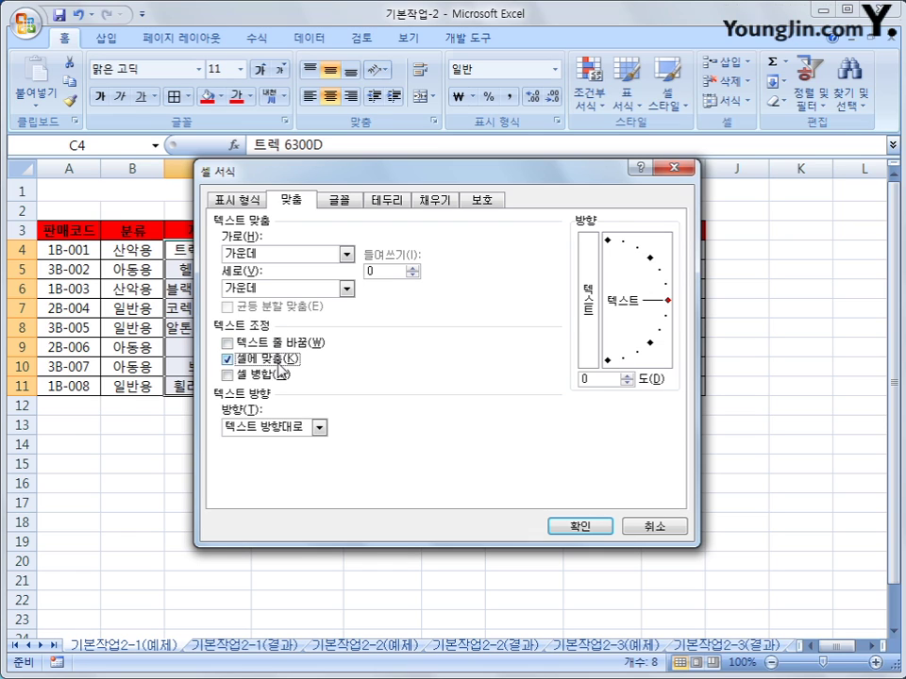
pyautogui.click(580, 527)
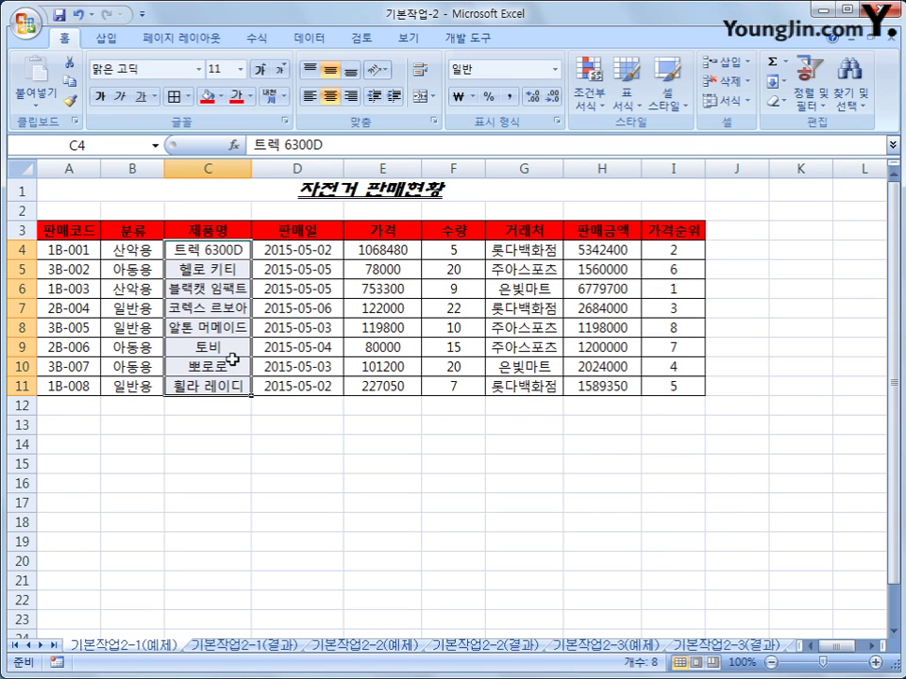
pyautogui.click(241, 251)
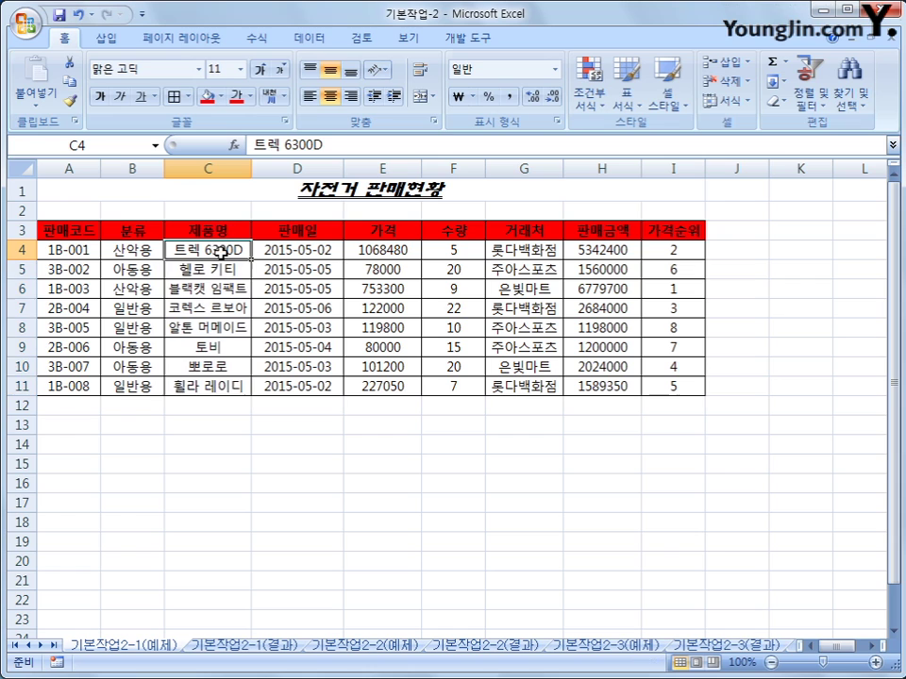
# Examine the product names in C4:C11 to check the shrink-to-fit formatting.
pyautogui.click(239, 307)
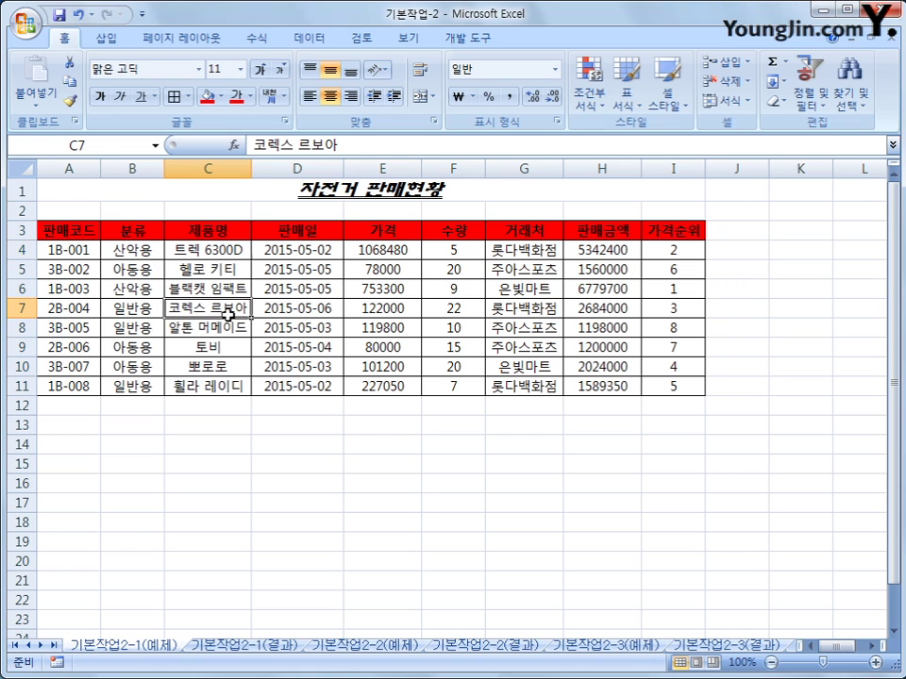
pyautogui.click(229, 285)
pyautogui.click(228, 251)
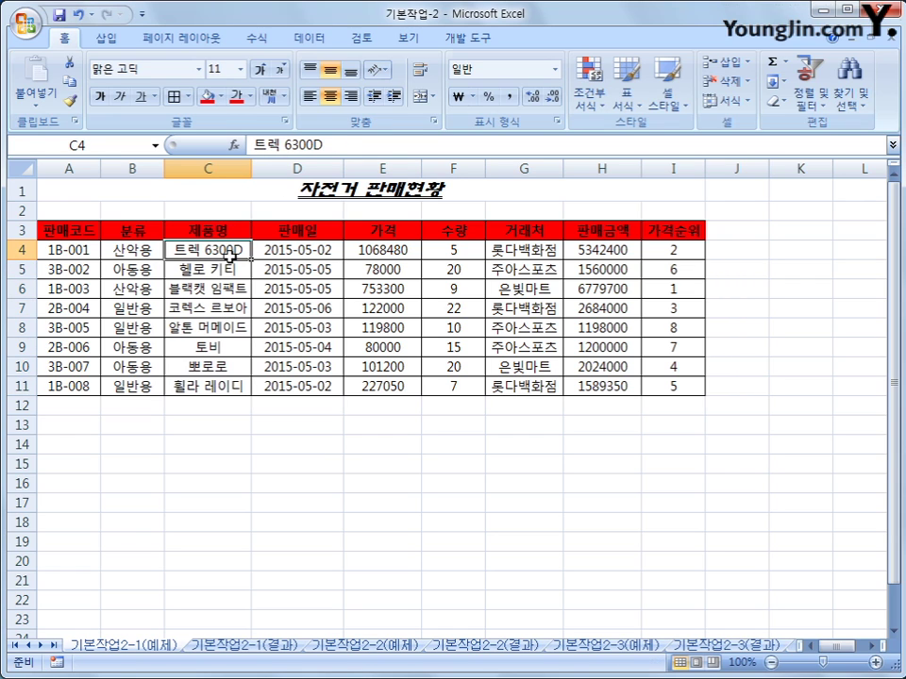
pyautogui.click(225, 267)
pyautogui.click(223, 288)
pyautogui.click(223, 328)
pyautogui.click(223, 367)
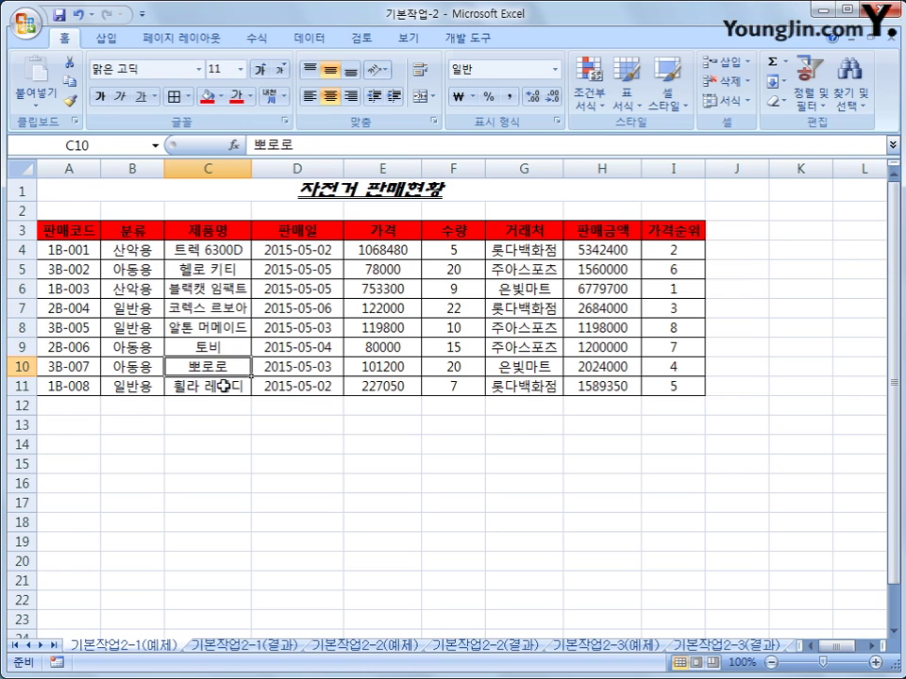
pyautogui.click(227, 380)
pyautogui.click(222, 365)
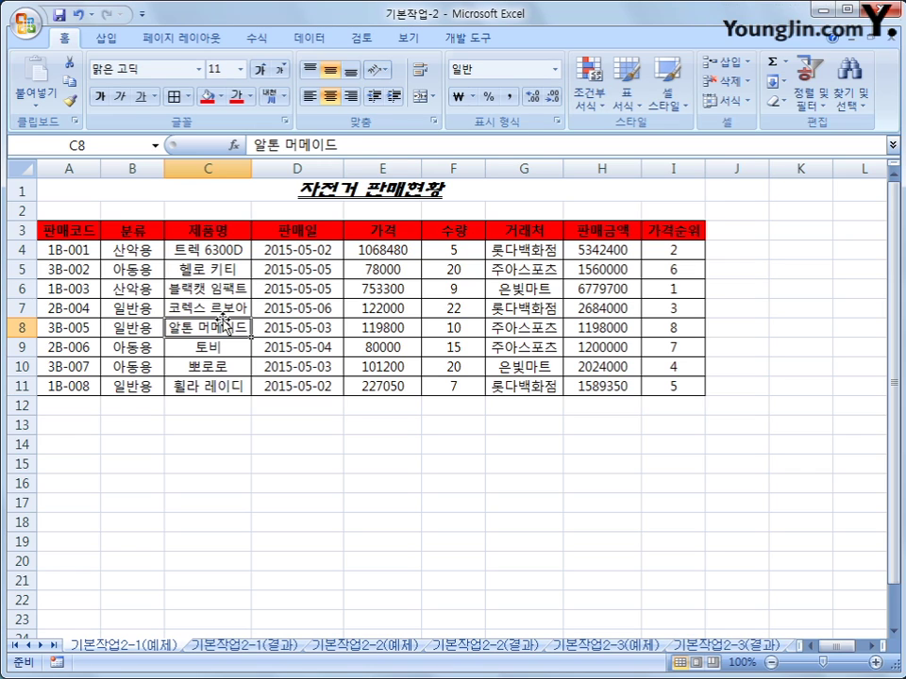
# Apply the comma style to the prices in E4:E11 and the sales amounts in H4:H11.
pyautogui.moveTo(400, 251); pyautogui.dragTo(396, 388)
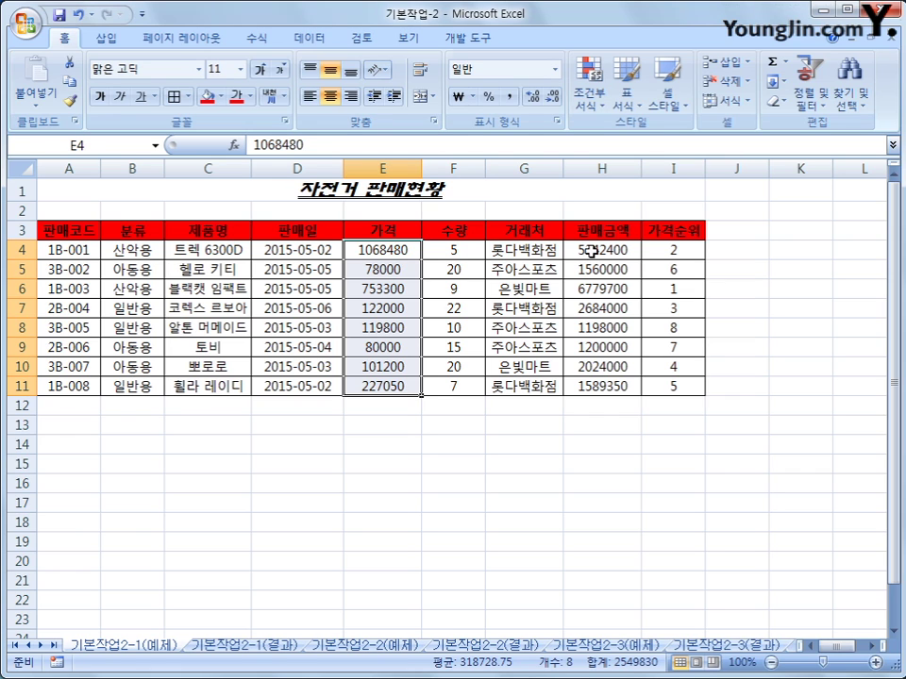
pyautogui.moveTo(586, 249); pyautogui.dragTo(586, 389)
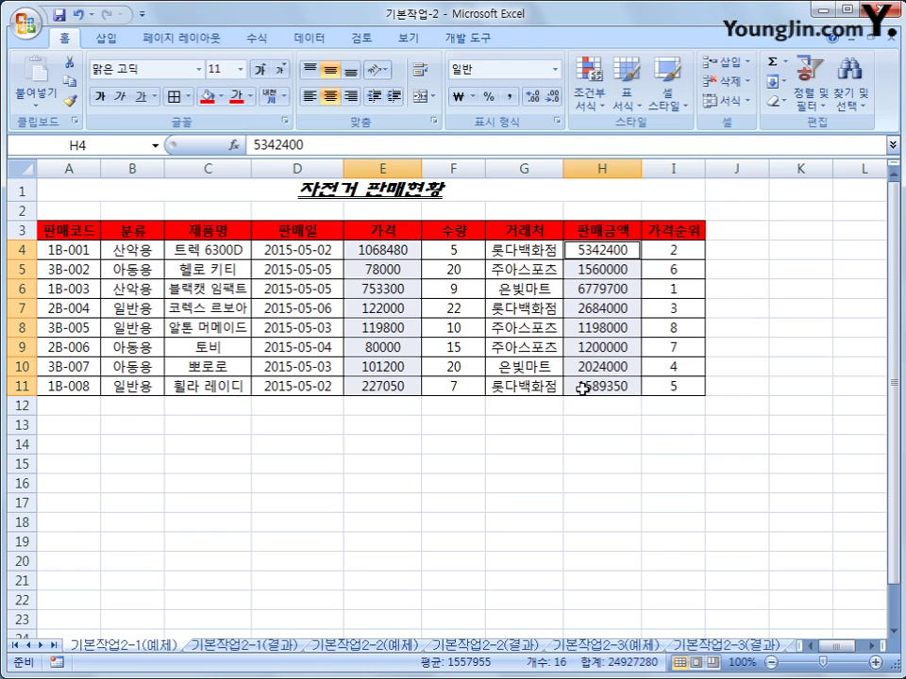
pyautogui.click(510, 96)
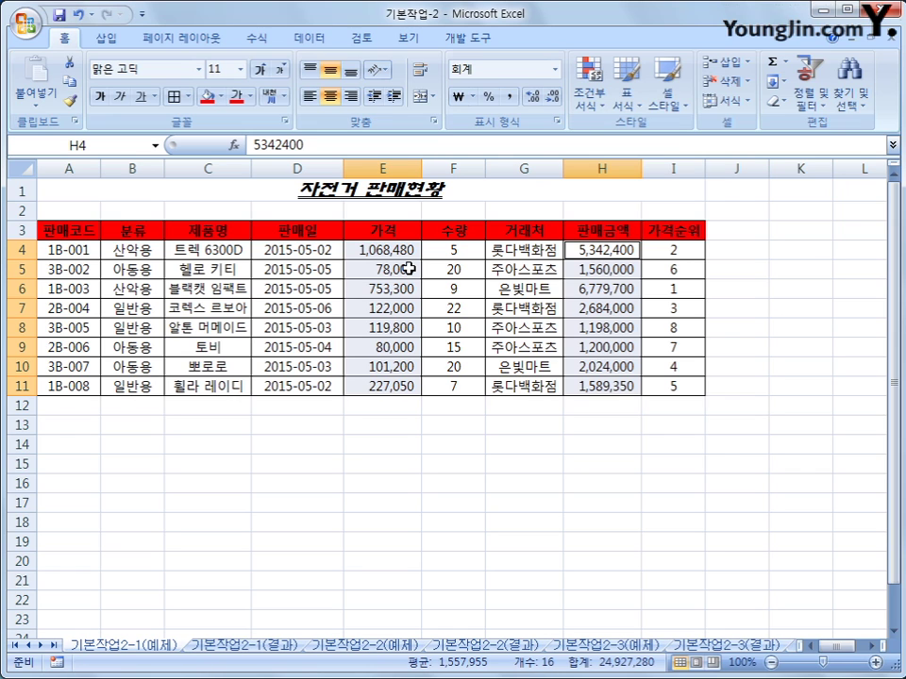
# Start a custom (사용자 지정) number format for the price ranks in I4:I11 with the code G/표준위.
pyautogui.moveTo(673, 249); pyautogui.dragTo(666, 387)
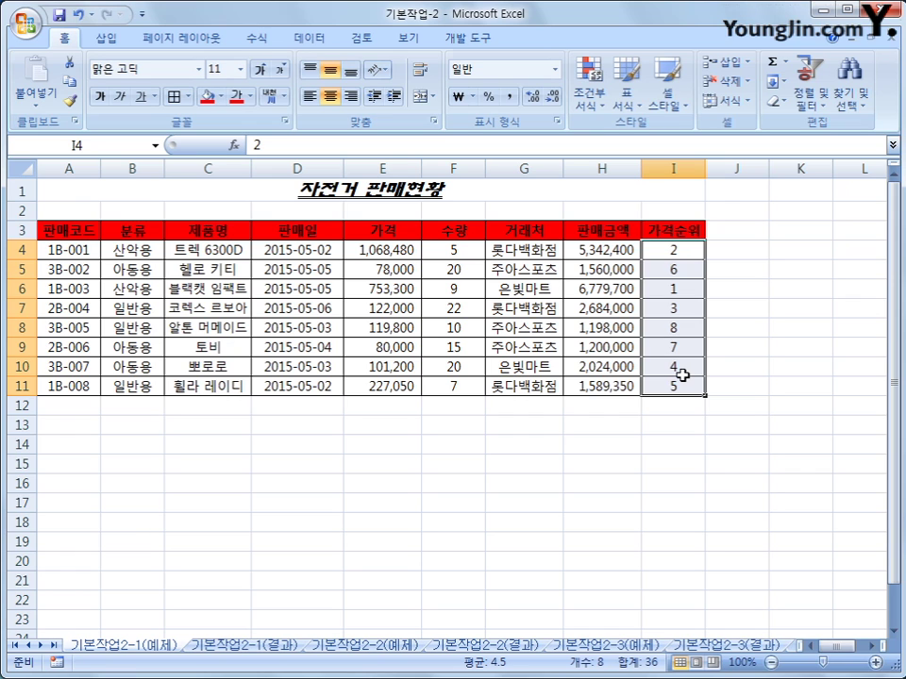
pyautogui.rightClick(661, 249)
pyautogui.click(515, 404)
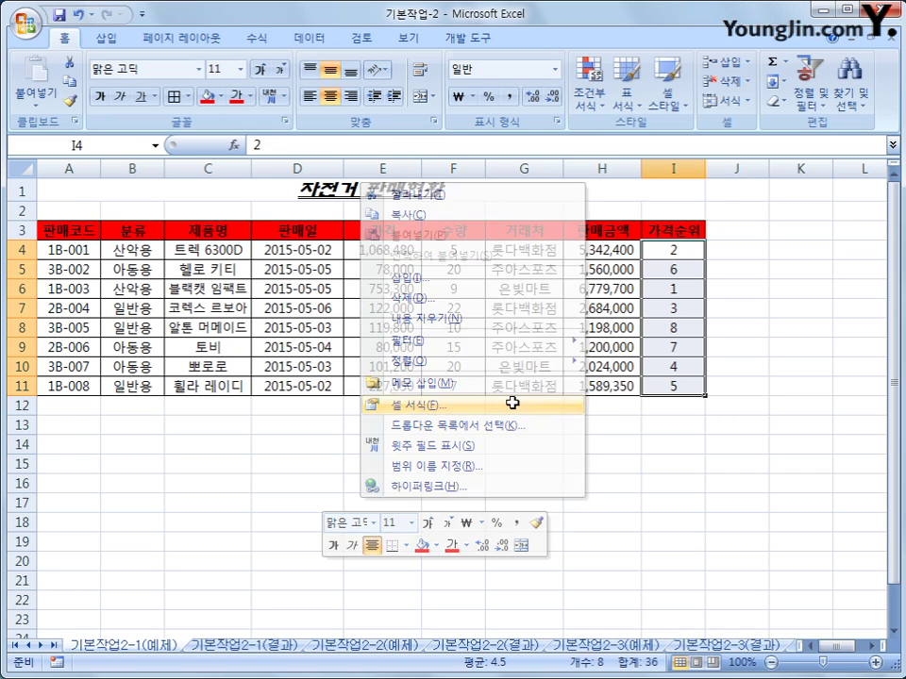
pyautogui.click(302, 240)
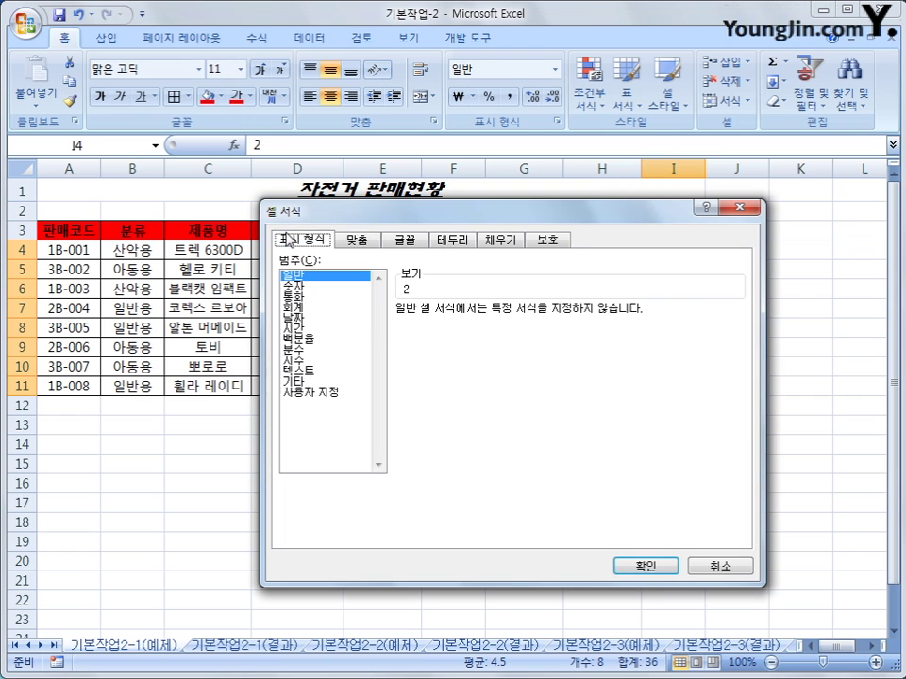
pyautogui.click(324, 392)
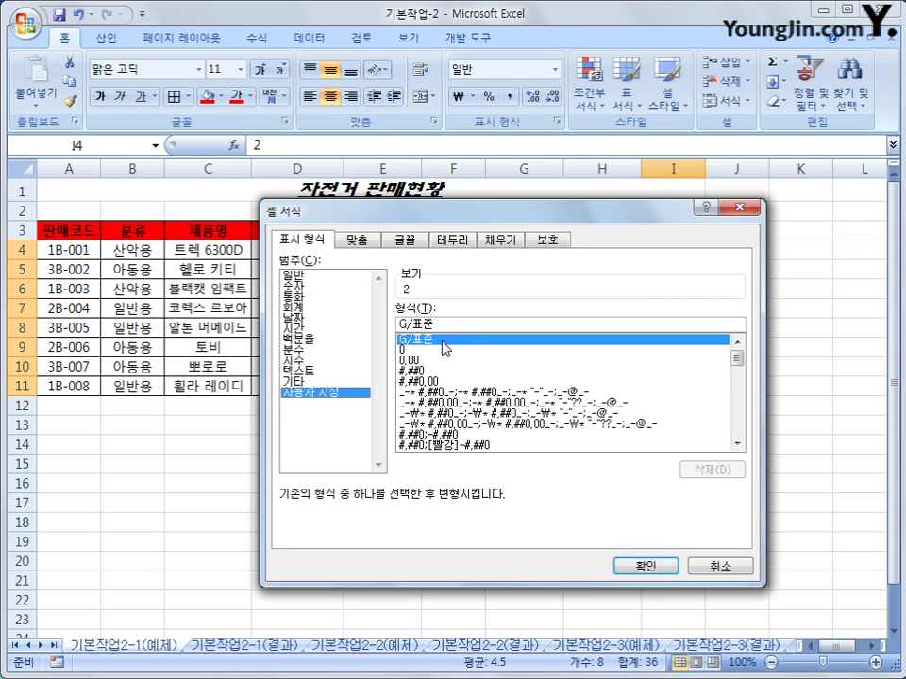
pyautogui.moveTo(465, 218); pyautogui.dragTo(302, 201)
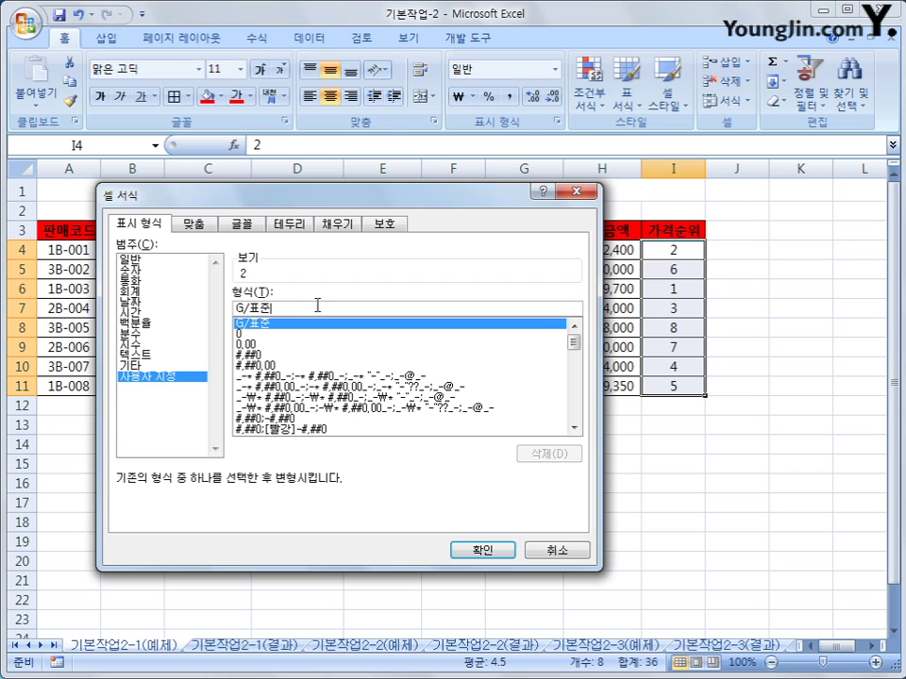
pyautogui.write('위')
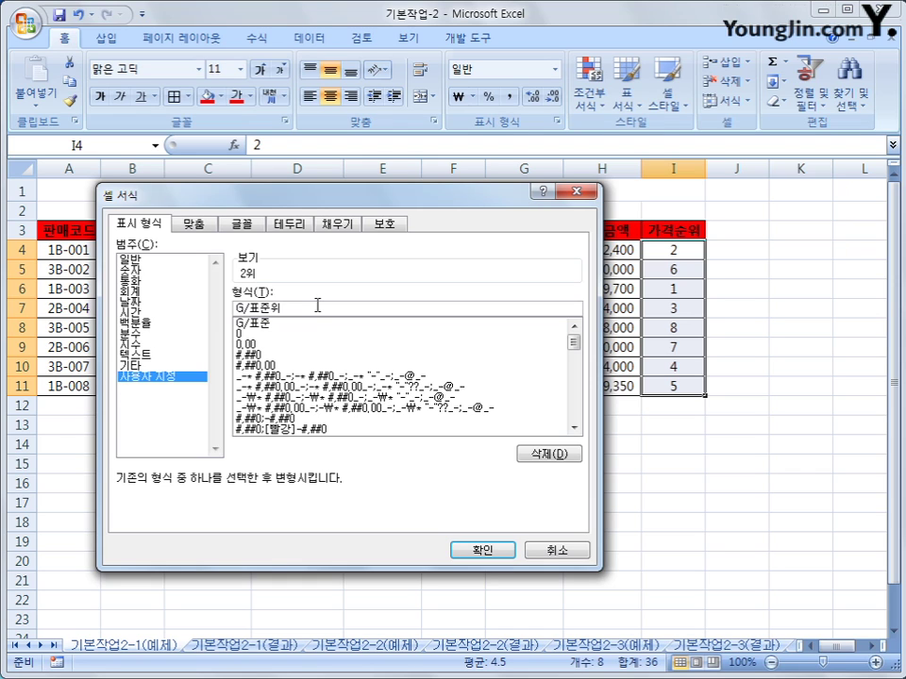
# Replace the rank format code with #"위" and apply it to I4:I11.
pyautogui.moveTo(317, 305); pyautogui.dragTo(189, 305)
pyautogui.write('#위')
pyautogui.hotkey('shift', 'Left')
pyautogui.press('Right')
pyautogui.press('BackSpace')
pyautogui.write('명')
pyautogui.press('BackSpace')
pyautogui.write('"위"')
pyautogui.click(469, 549)
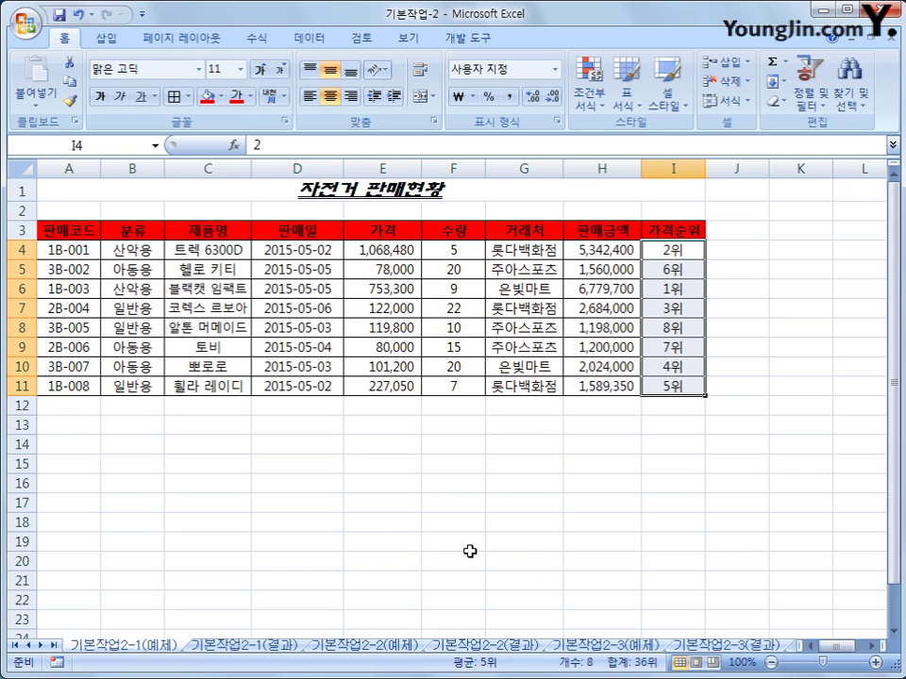
# Define the name 제품명 for the range C4:C11.
pyautogui.moveTo(193, 251); pyautogui.dragTo(189, 387)
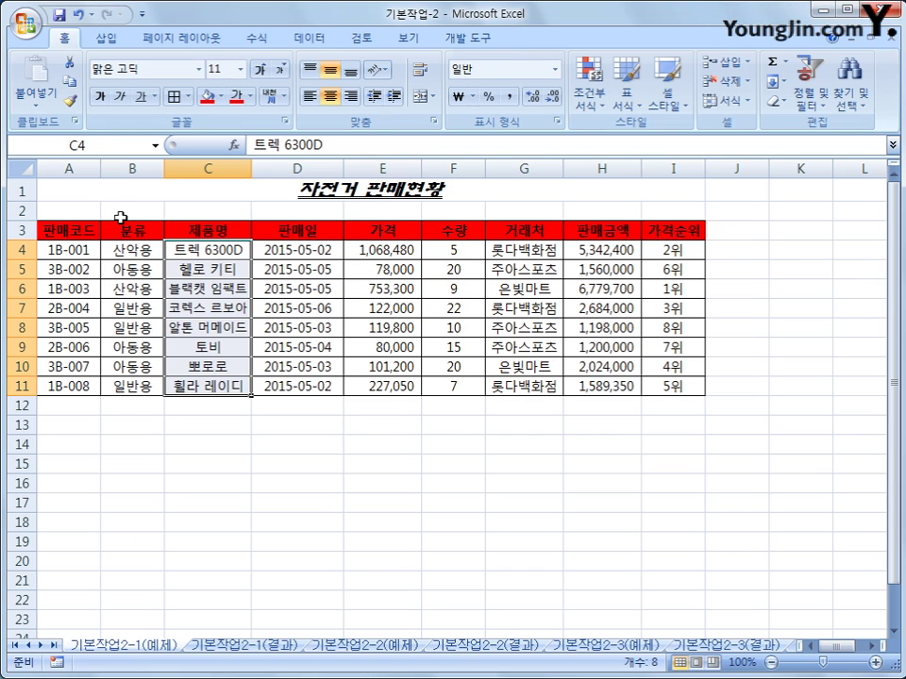
pyautogui.click(107, 145)
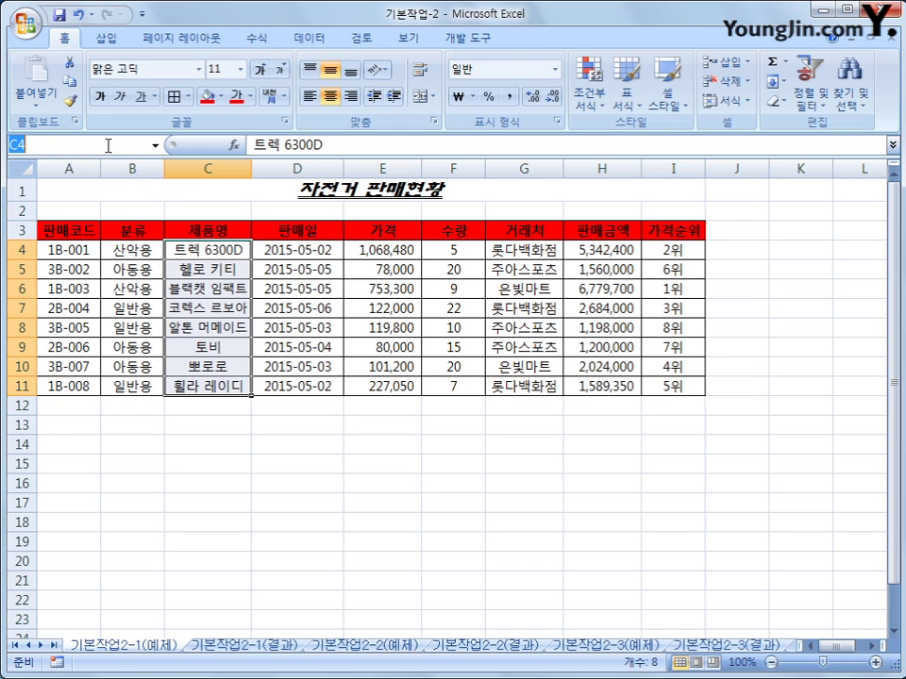
pyautogui.write('제품명')
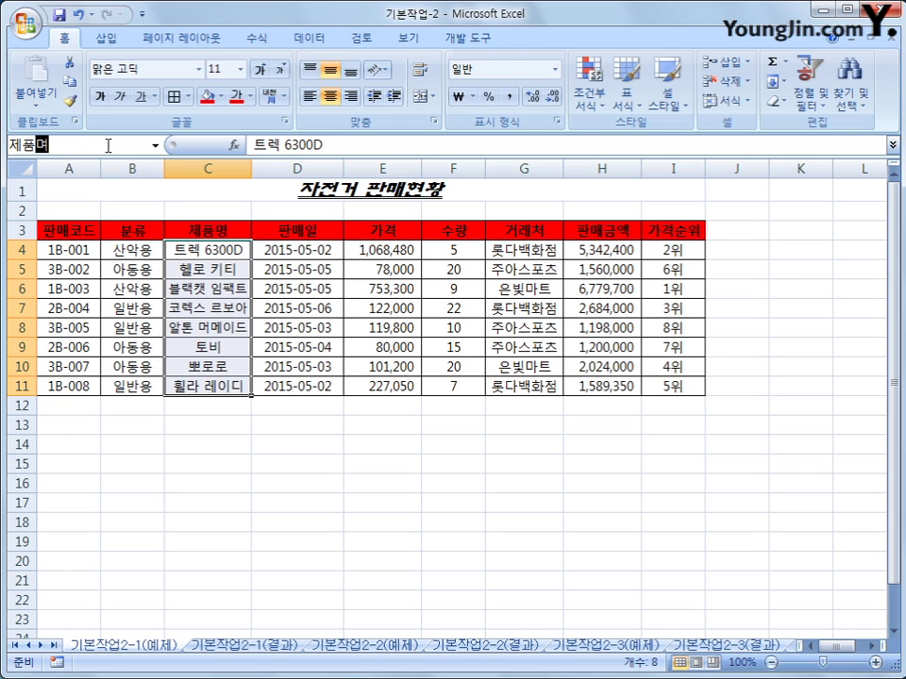
pyautogui.press('Return')
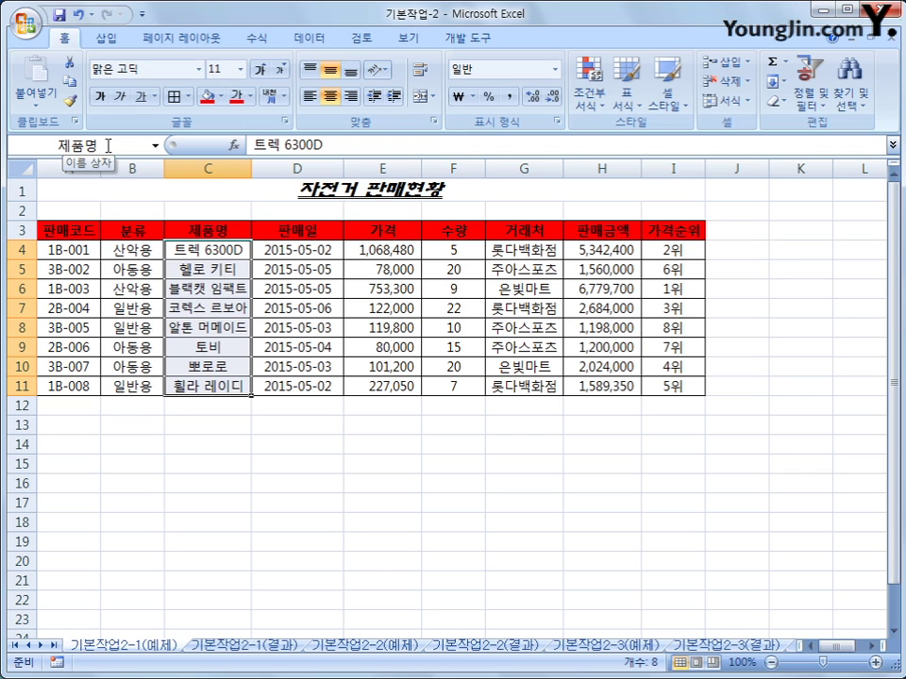
# Start a custom (사용자 지정) format for the sale dates in D4:D11 and remove the year part, leaving mm-dd.
pyautogui.moveTo(297, 250); pyautogui.dragTo(310, 387)
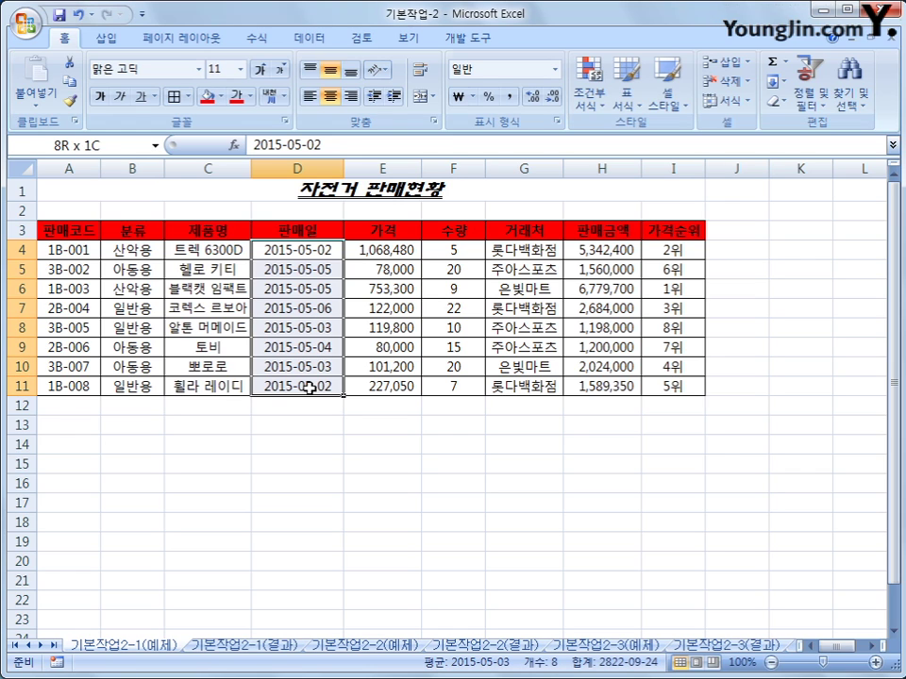
pyautogui.moveTo(310, 387); pyautogui.dragTo(309, 387)
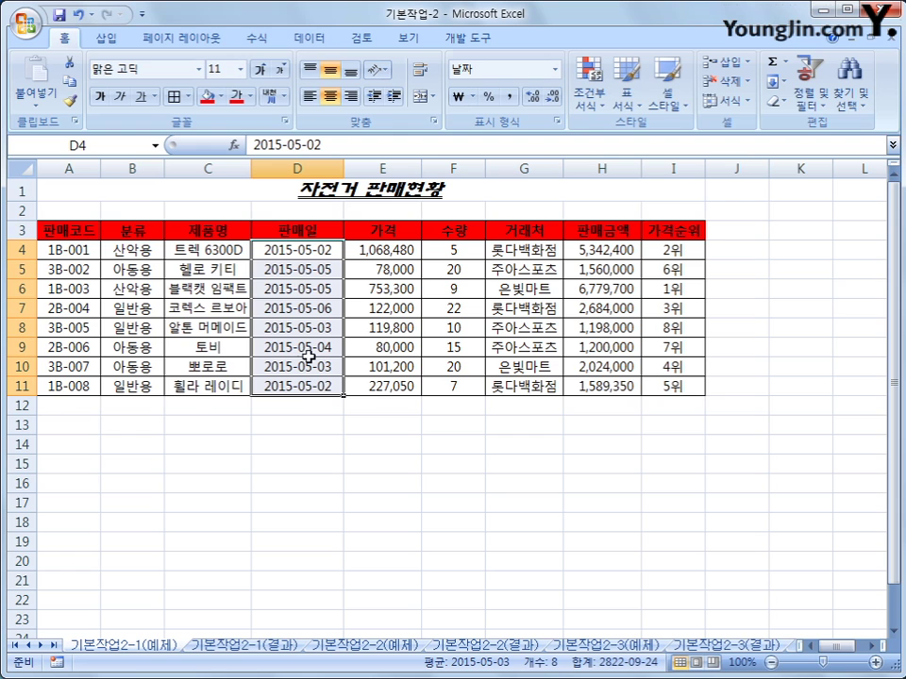
pyautogui.rightClick(304, 296)
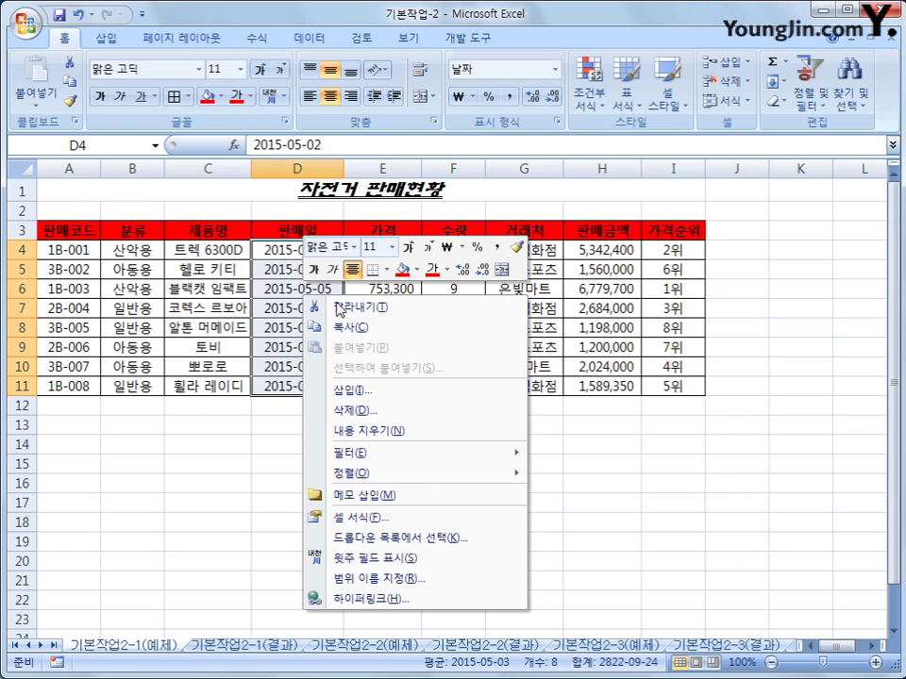
pyautogui.click(395, 526)
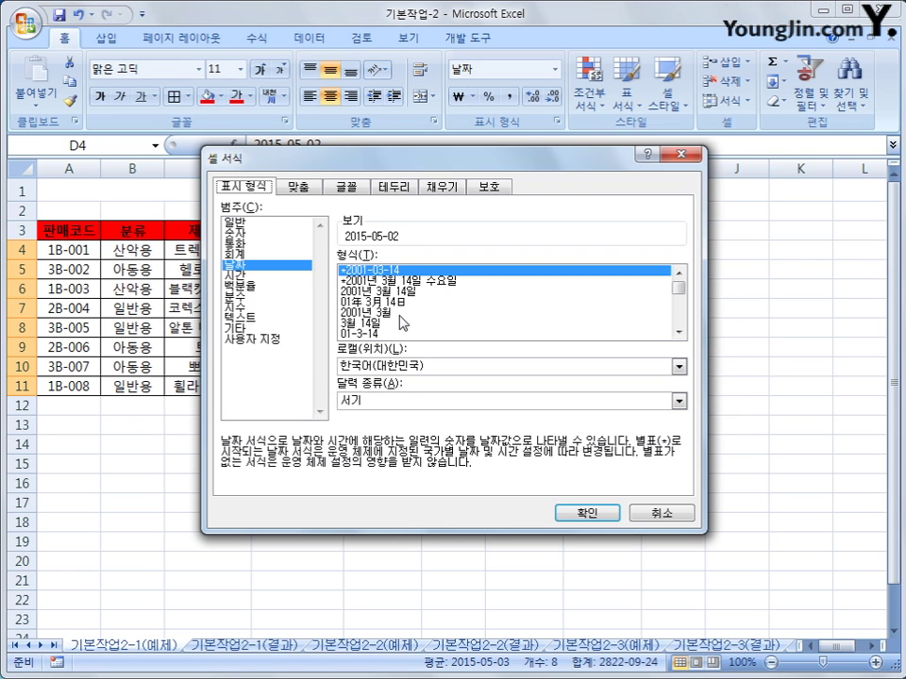
pyautogui.click(277, 343)
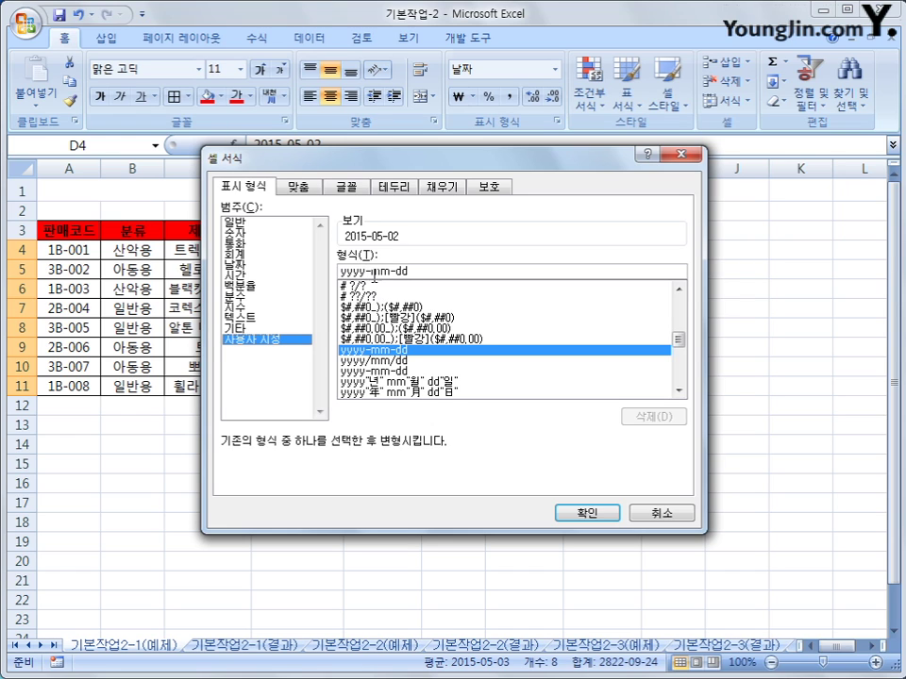
pyautogui.moveTo(372, 271); pyautogui.dragTo(343, 271)
pyautogui.press('Delete')
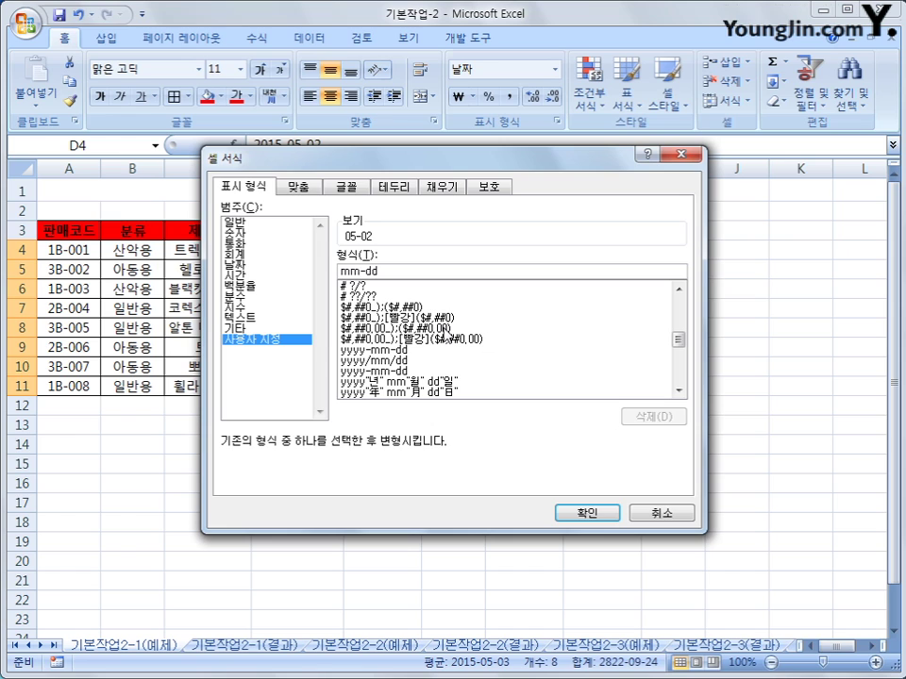
# Complete the date format code as mm월 dd일 (aaa) and apply it to the sale dates.
pyautogui.write('월')
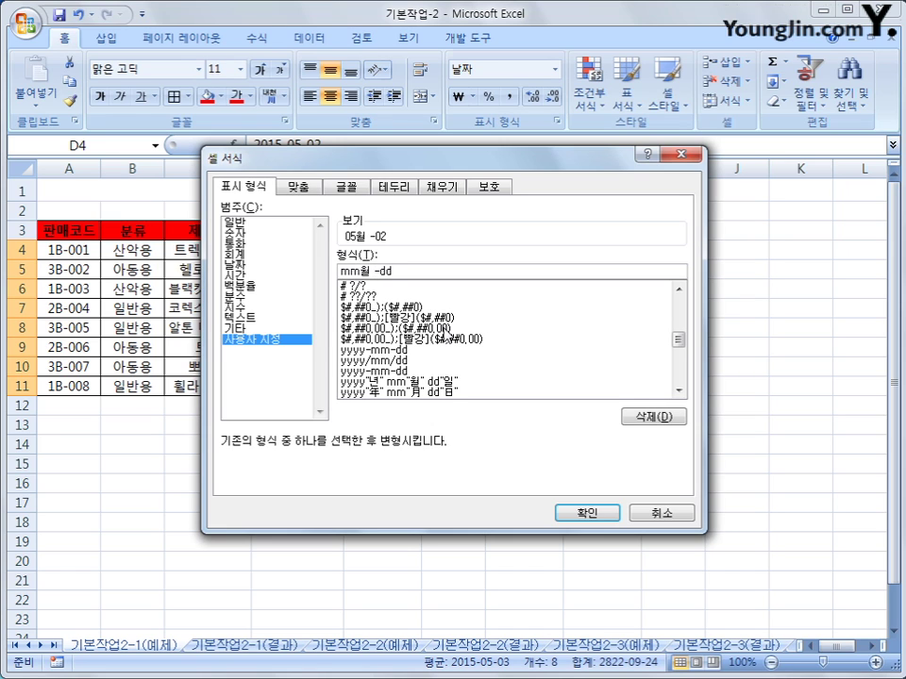
pyautogui.press('Delete')
pyautogui.write('ㅇ일')
pyautogui.write(' (')
pyautogui.write('aaa')
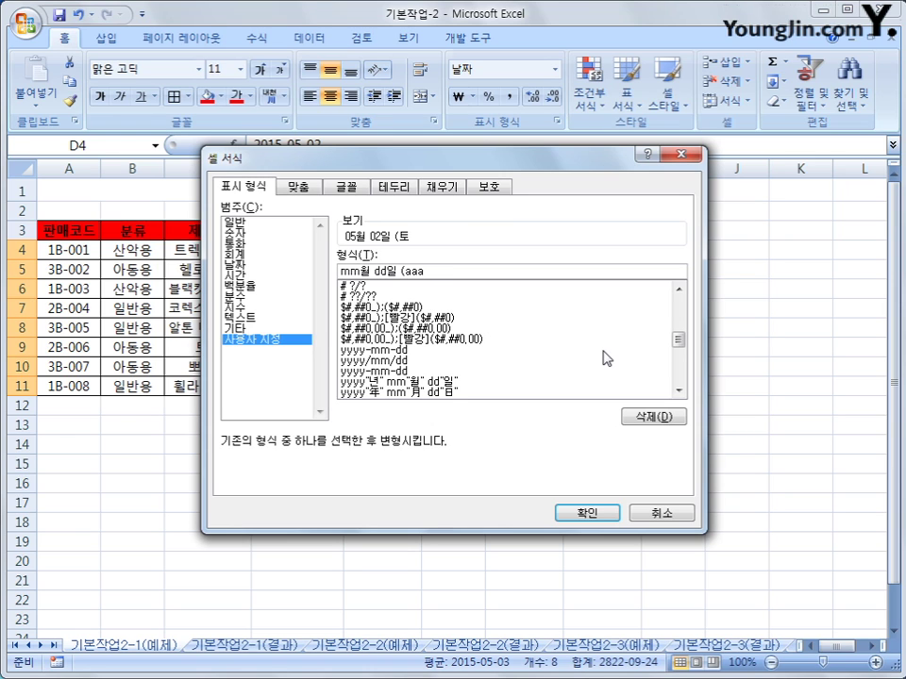
pyautogui.write('a')
pyautogui.press('BackSpace')
pyautogui.write(')')
pyautogui.click(585, 512)
pyautogui.click(461, 525)
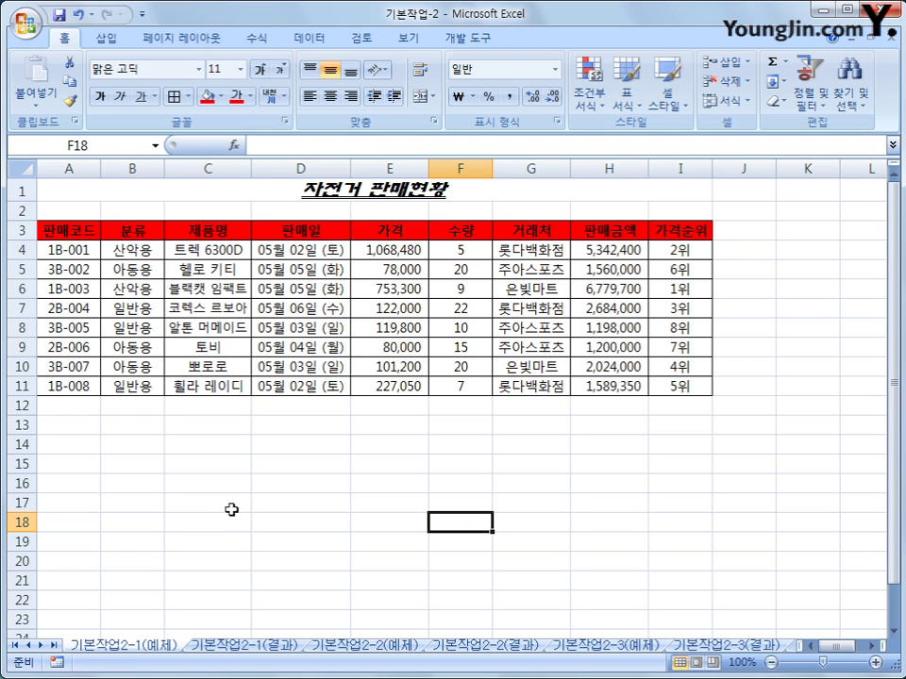
# Compare the formatted table with the answer sheet 기본작업2-1(결과).
pyautogui.click(236, 651)
pyautogui.hotkey('ctrl', 'pageup')
pyautogui.click(236, 651)
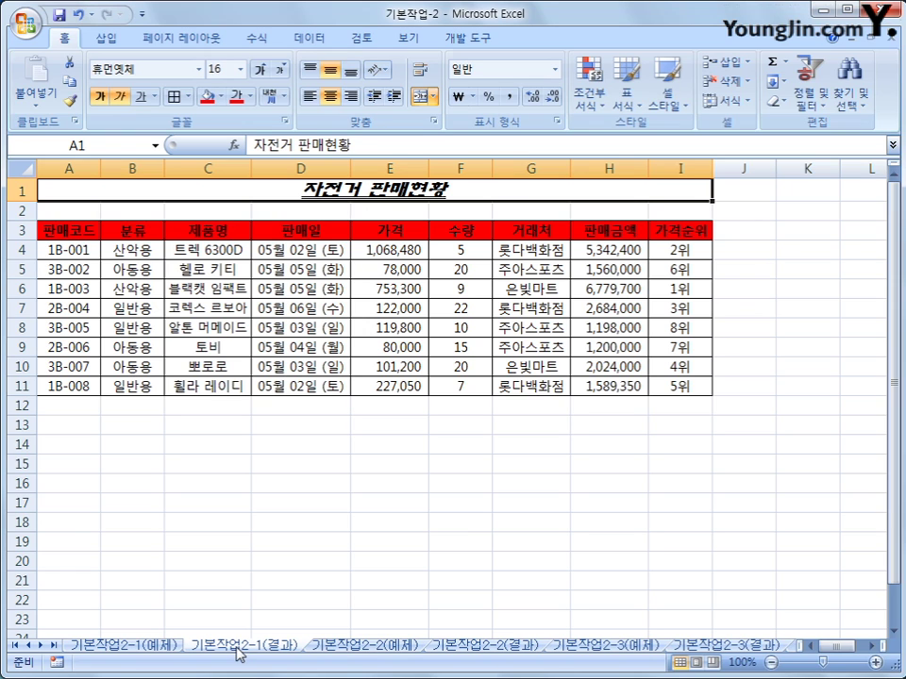
# On the sheet 기본작업2-2(예제), insert the special character ◎ before the title text in A1.
pyautogui.click(327, 646)
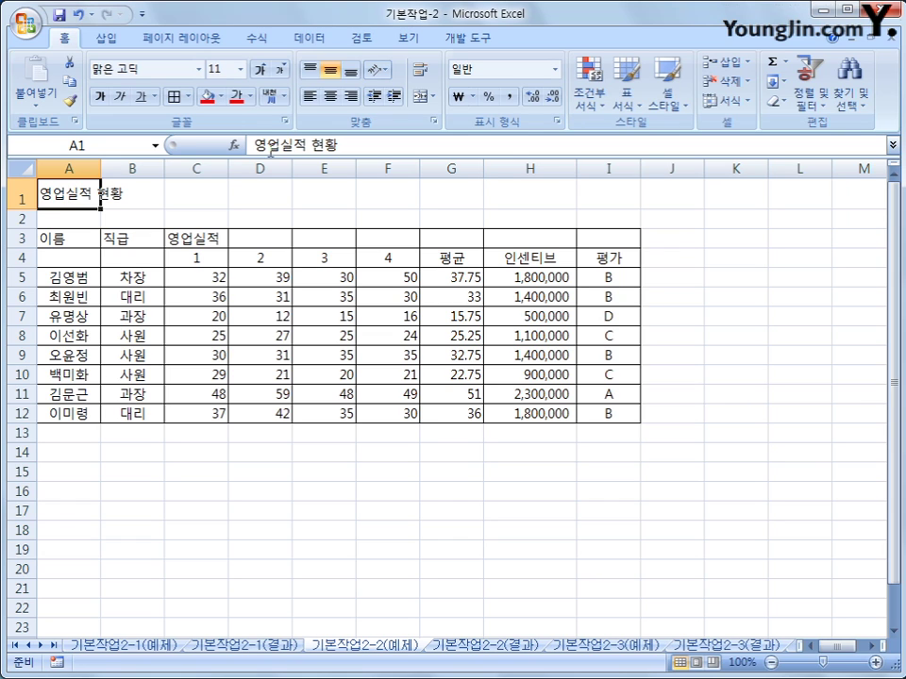
pyautogui.press('F2')
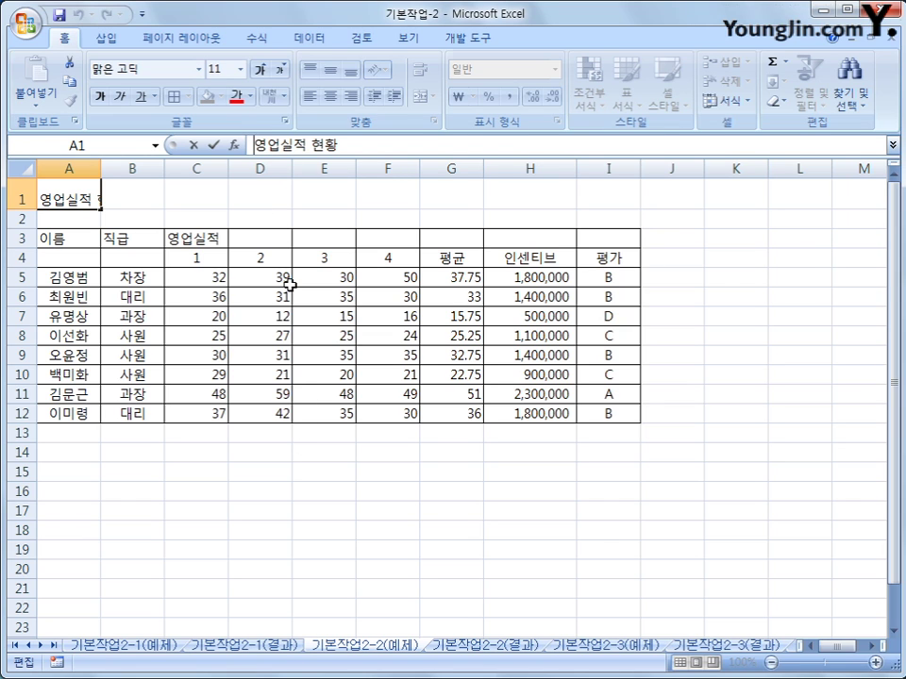
pyautogui.write('□')
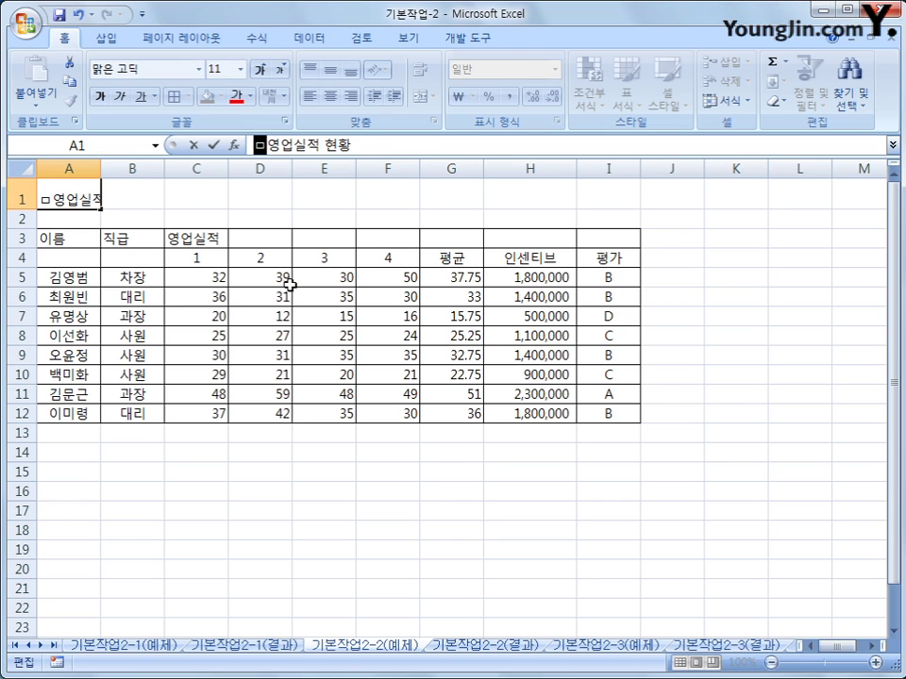
pyautogui.press('Hangul_Hanja')
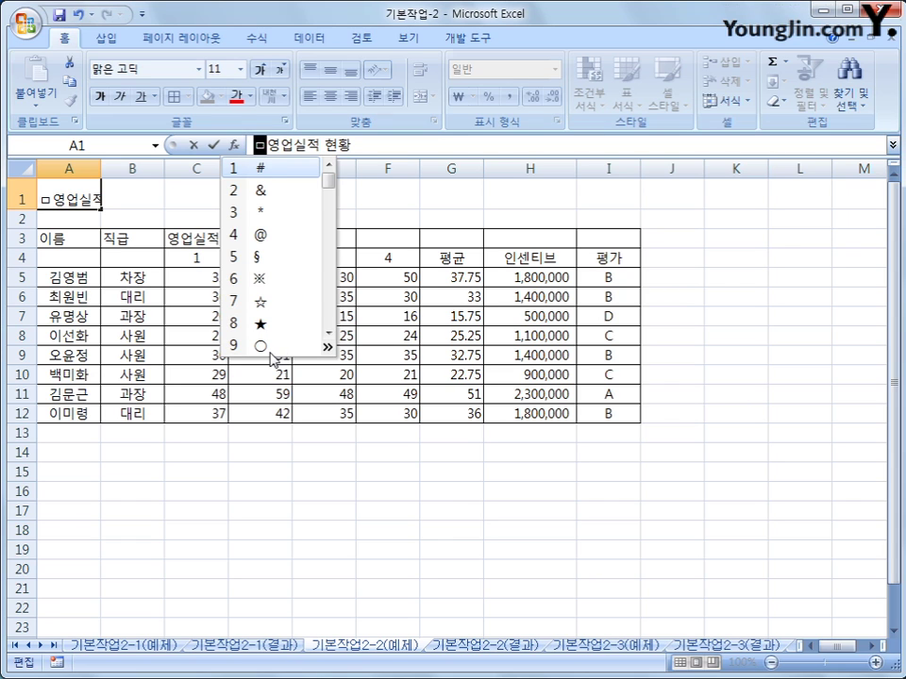
pyautogui.click(328, 349)
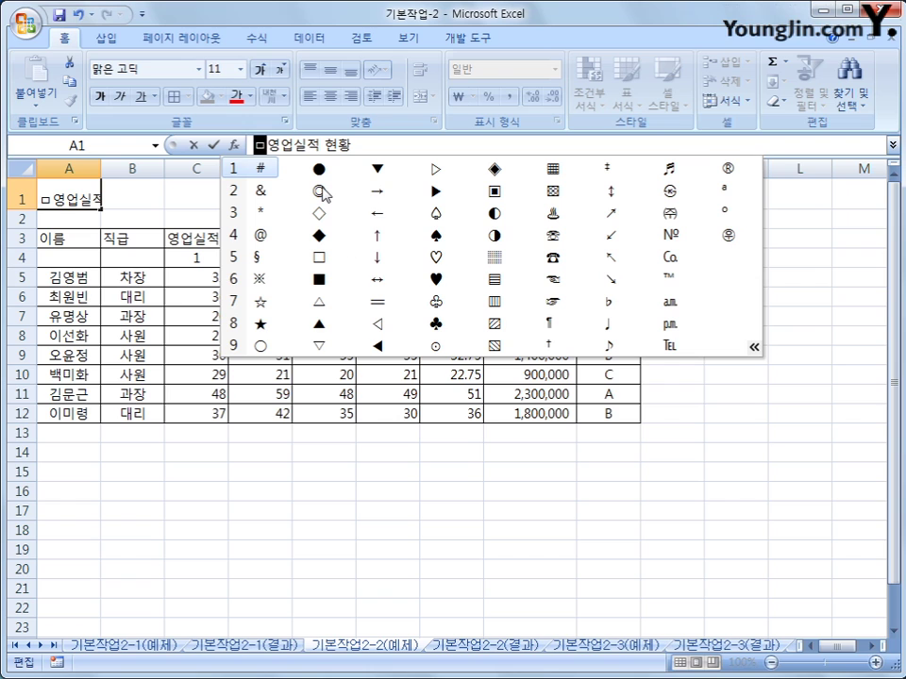
pyautogui.press('Right')
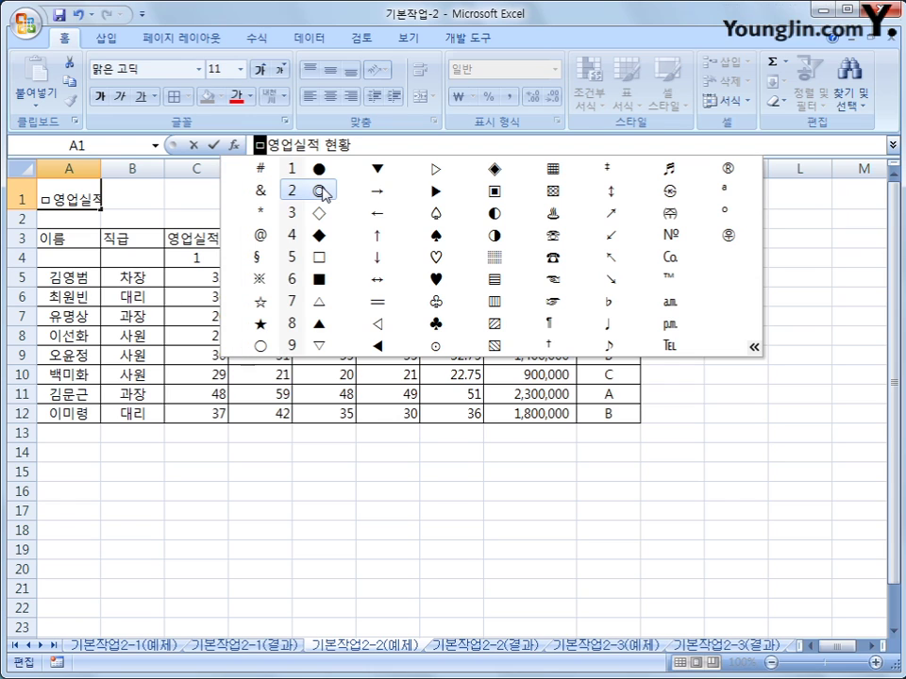
pyautogui.click(321, 192)
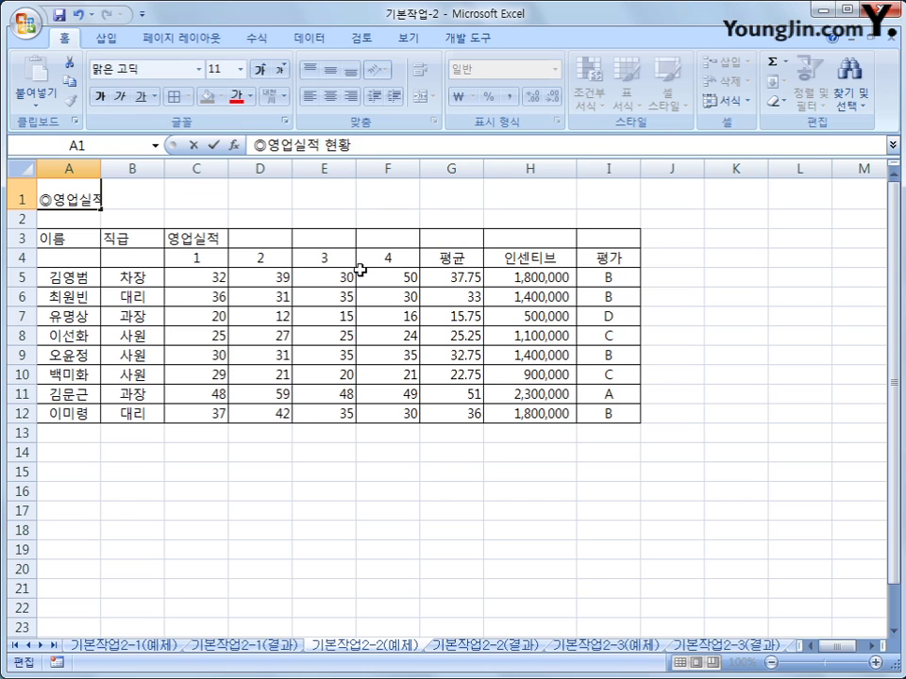
# Add the special character ◎ after the title text and commit the entry as ◎영업실적 현황◎.
pyautogui.write('ㅁ')
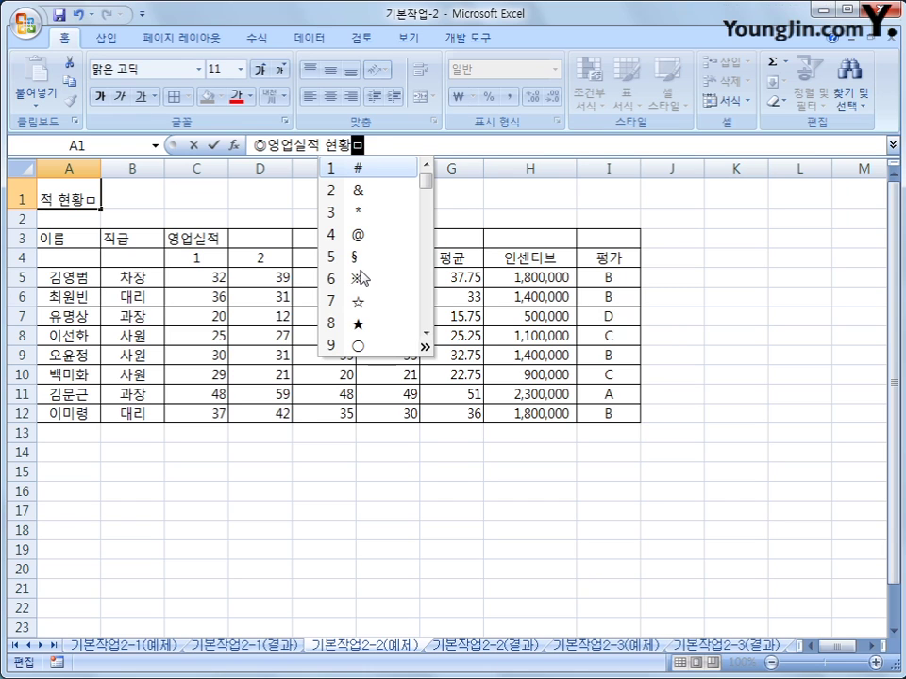
pyautogui.press('Hangul_Hanja')
pyautogui.click(424, 347)
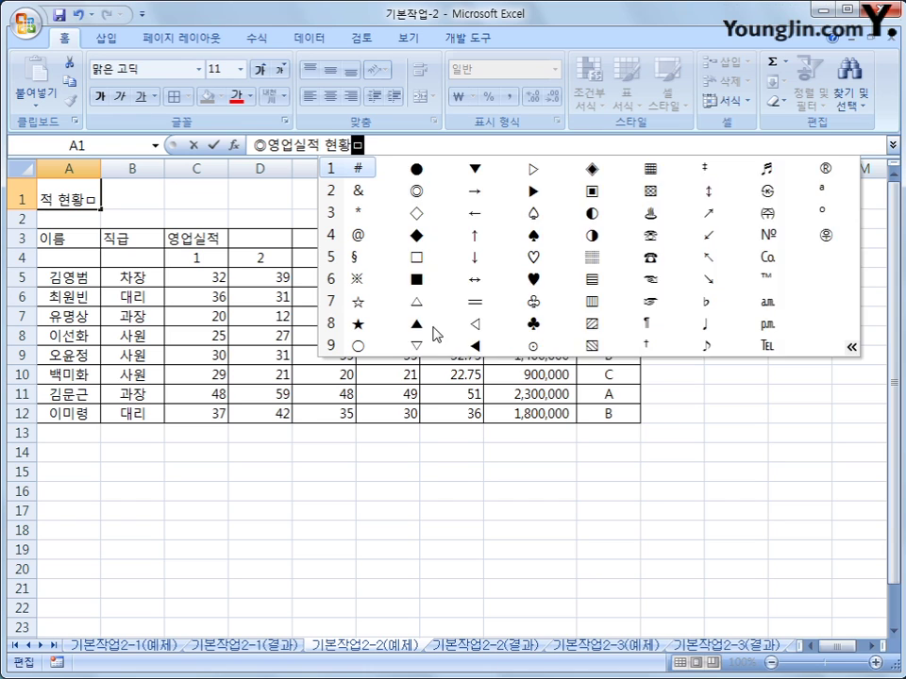
pyautogui.click(416, 189)
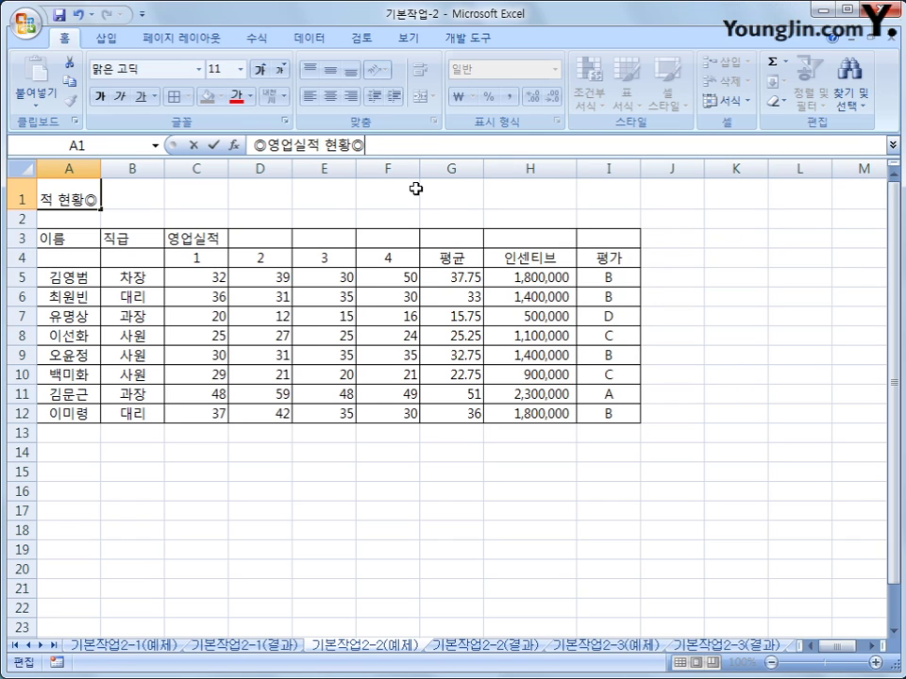
pyautogui.click(367, 277)
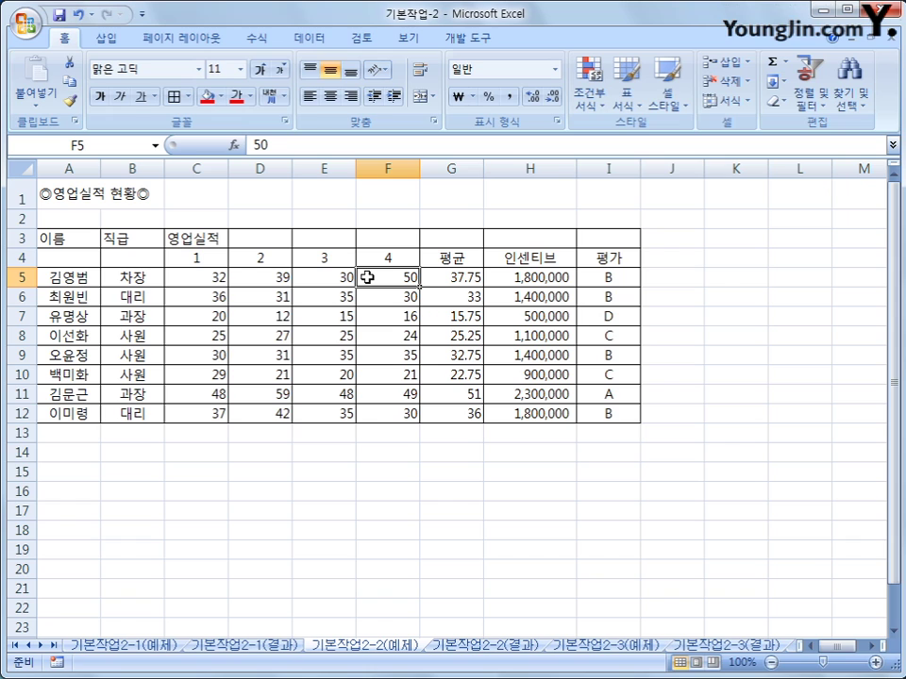
# Set the horizontal alignment of the title range A1:I1 to 선택 영역의 가운데로 (center across selection).
pyautogui.moveTo(64, 195); pyautogui.dragTo(601, 192)
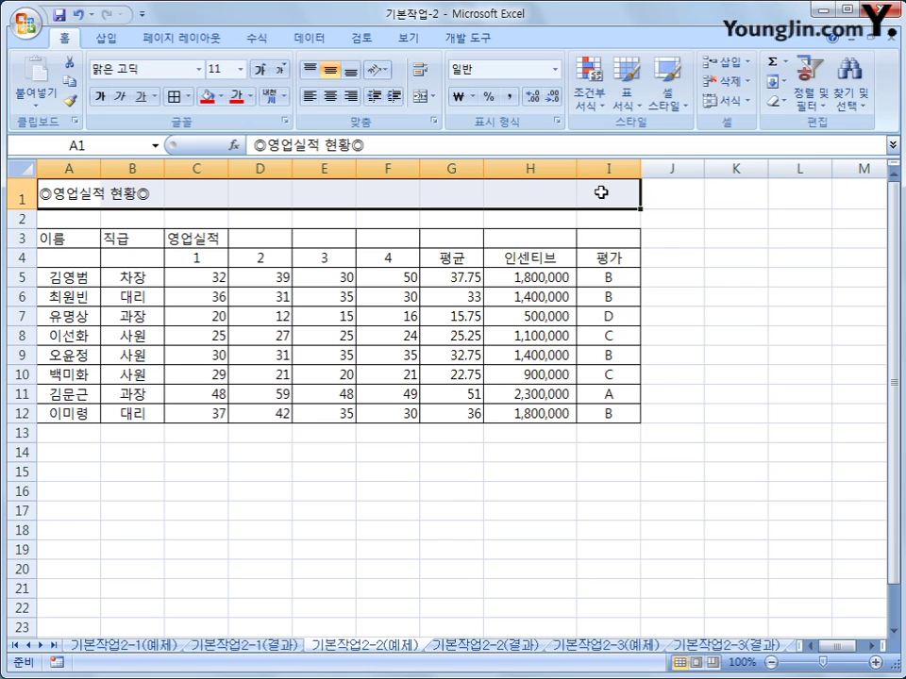
pyautogui.rightClick(516, 187)
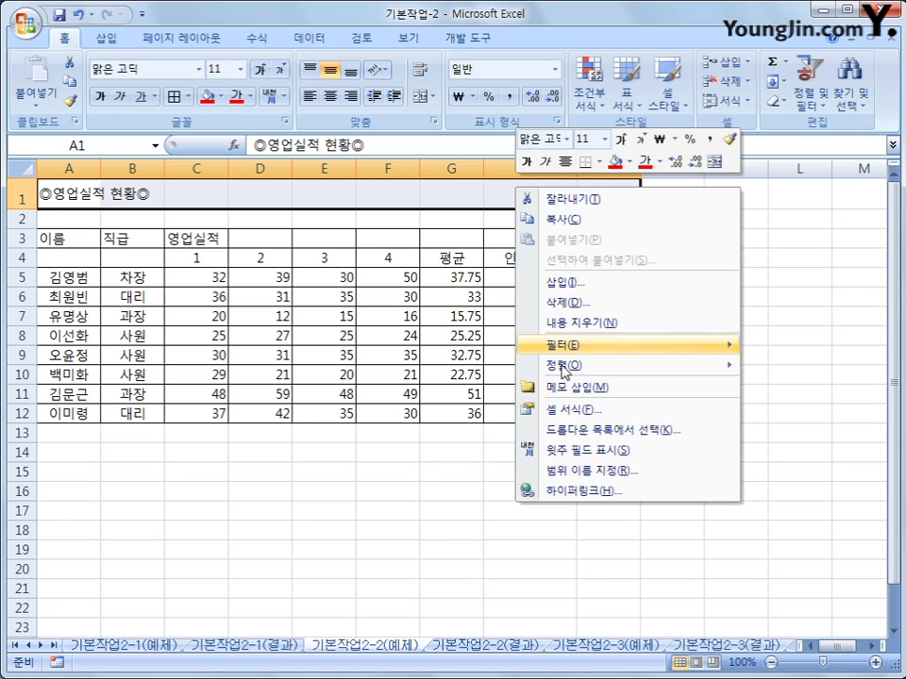
pyautogui.click(564, 411)
pyautogui.click(412, 253)
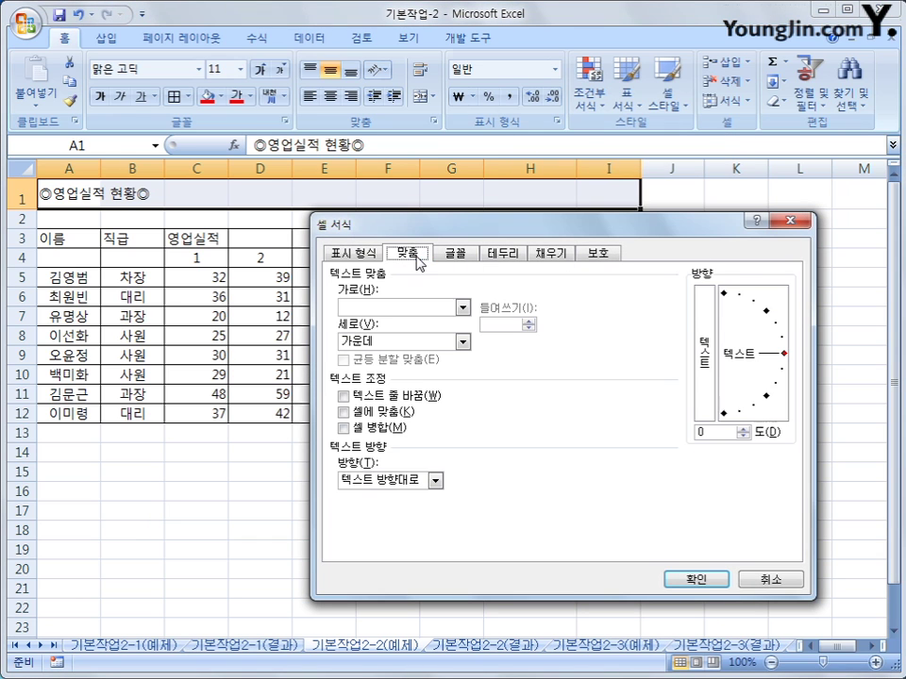
pyautogui.moveTo(417, 229); pyautogui.dragTo(390, 186)
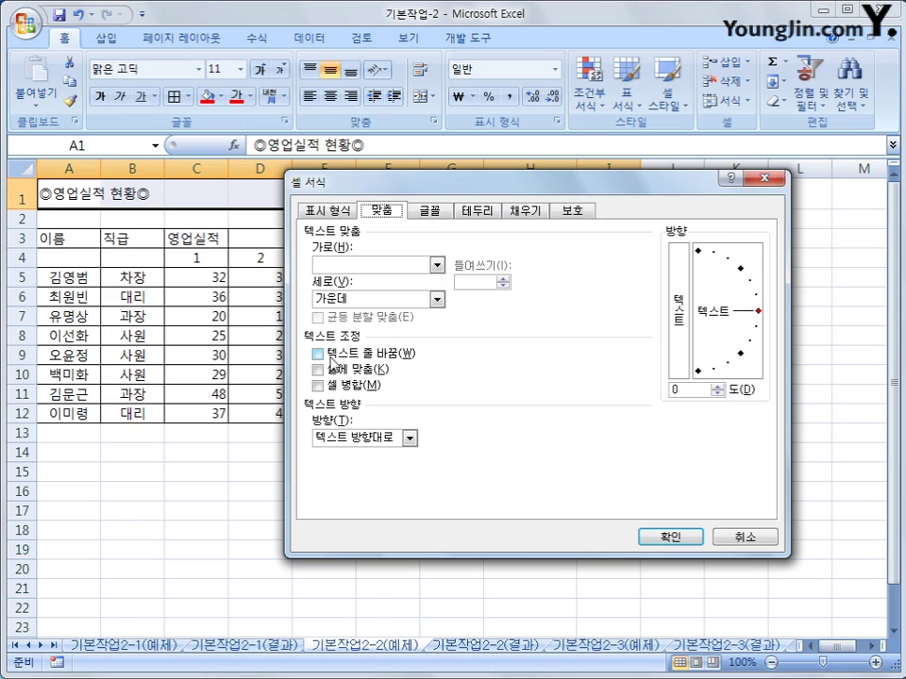
pyautogui.click(368, 266)
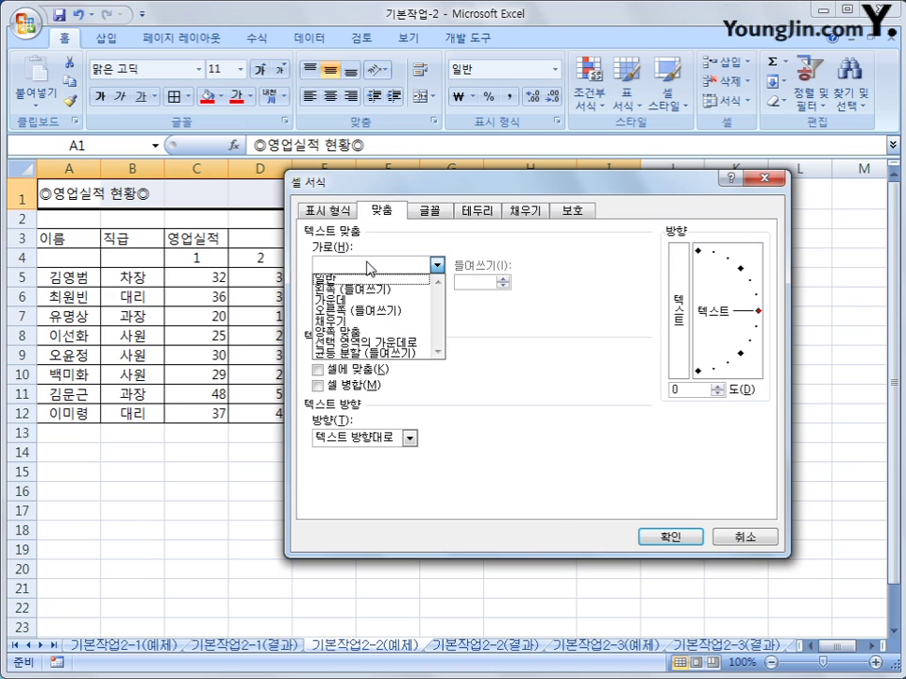
pyautogui.click(368, 344)
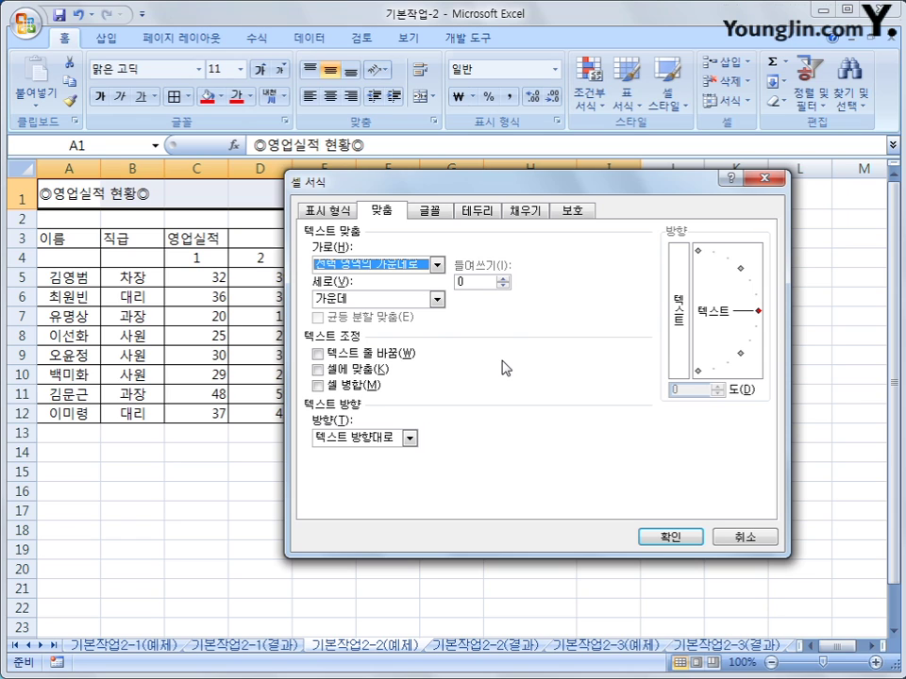
# Set the title's font to 궁서체, size 16, style 굵게 (bold), and apply the cell formatting.
pyautogui.click(429, 210)
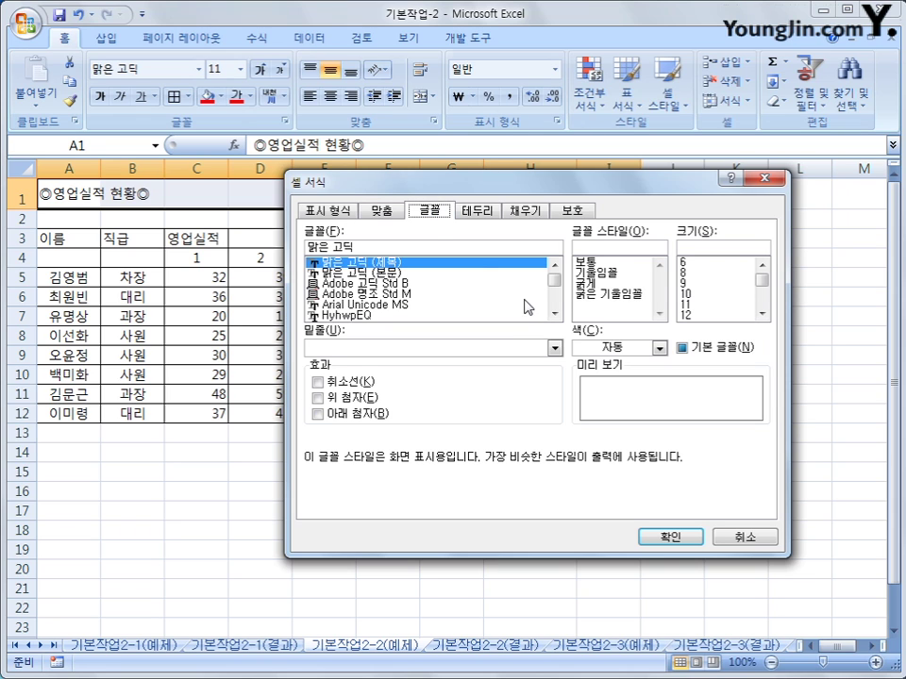
pyautogui.moveTo(560, 283)
pyautogui.mouseDown()
pyautogui.moveTo(556, 291)
pyautogui.moveTo(552, 283)
pyautogui.moveTo(557, 310)
pyautogui.moveTo(557, 268)
pyautogui.mouseUp()
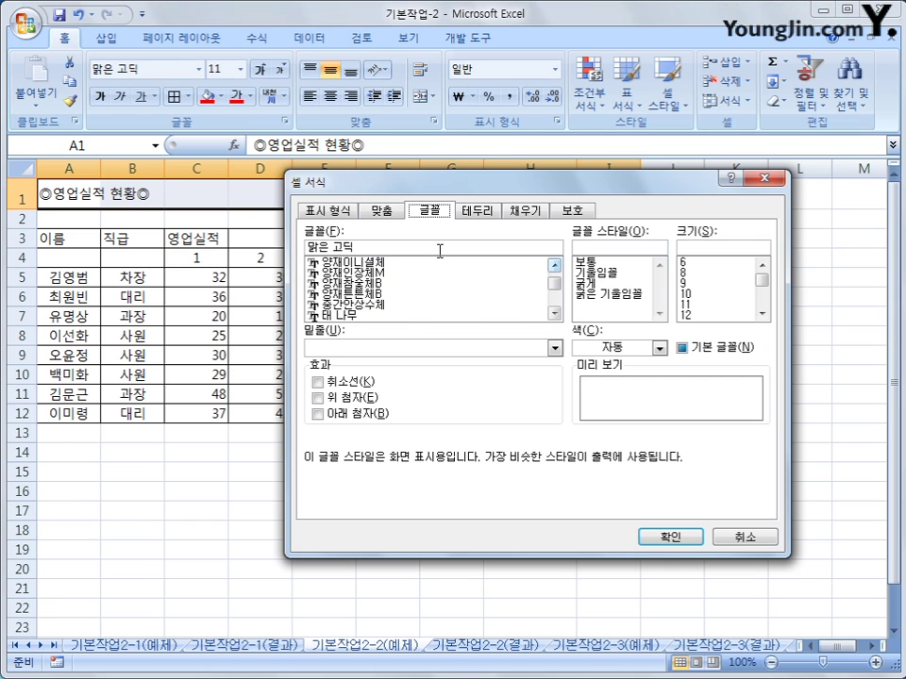
pyautogui.click(438, 248)
pyautogui.write('궁체서')
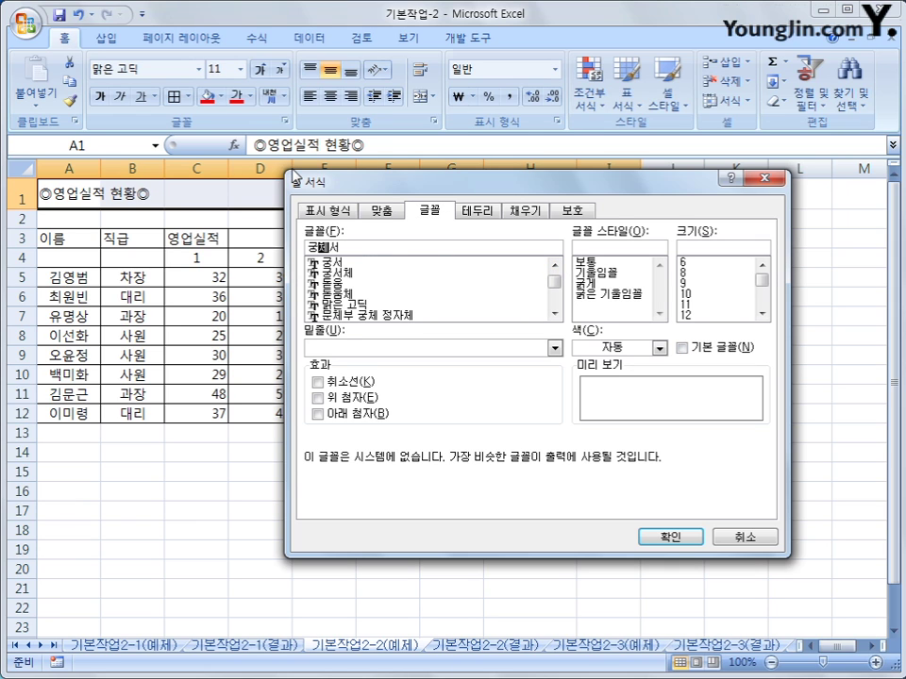
pyautogui.click(367, 275)
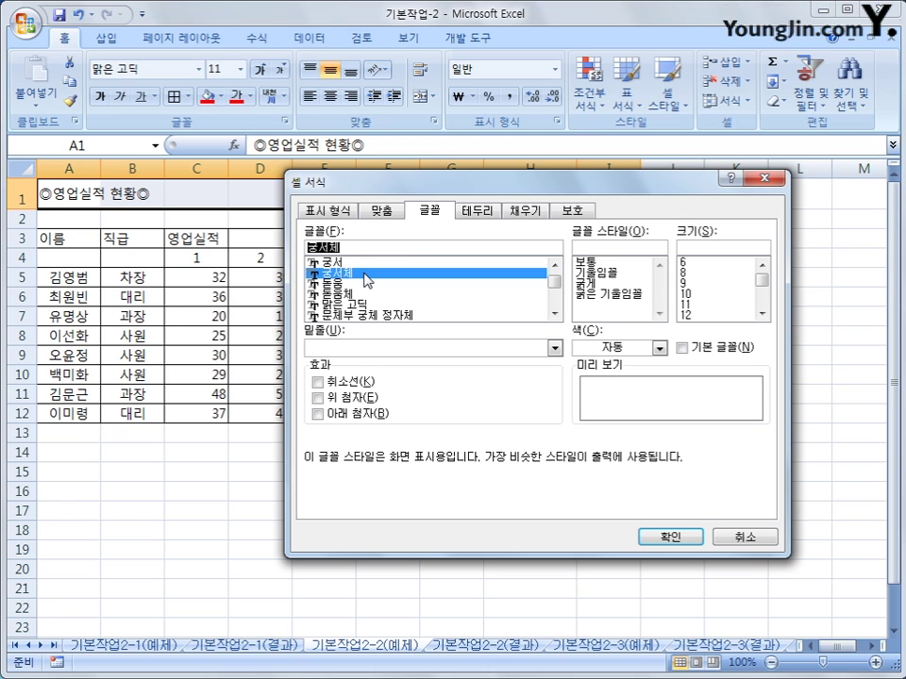
pyautogui.click(762, 315)
pyautogui.click(762, 315)
pyautogui.click(723, 316)
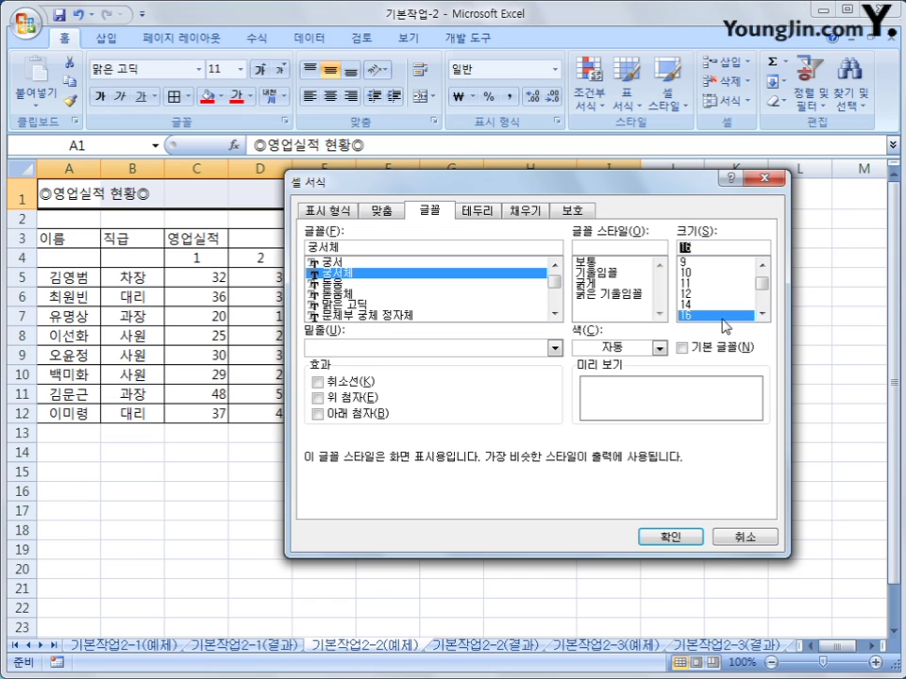
pyautogui.click(589, 283)
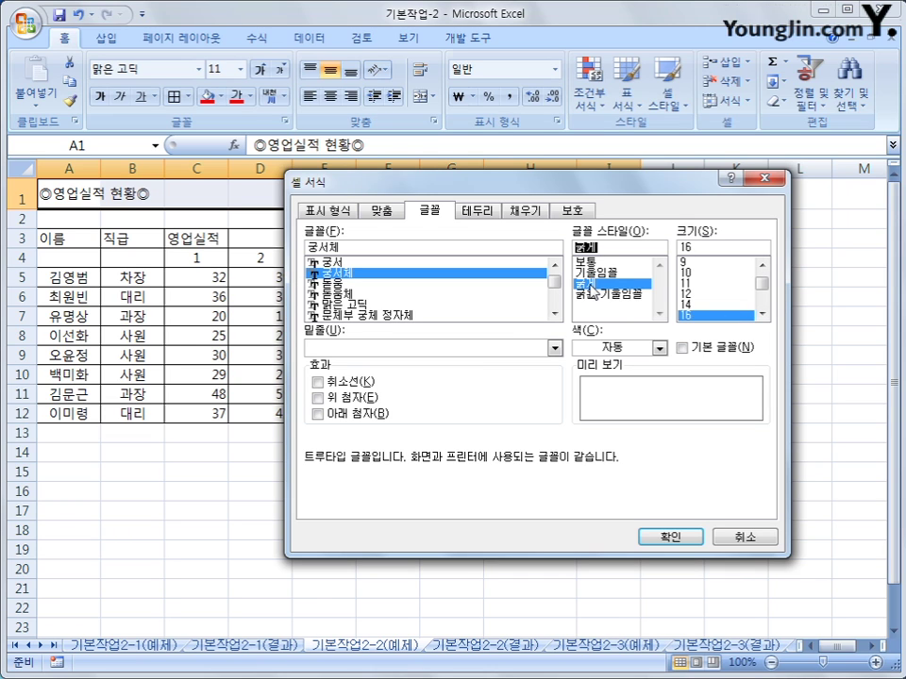
pyautogui.click(661, 535)
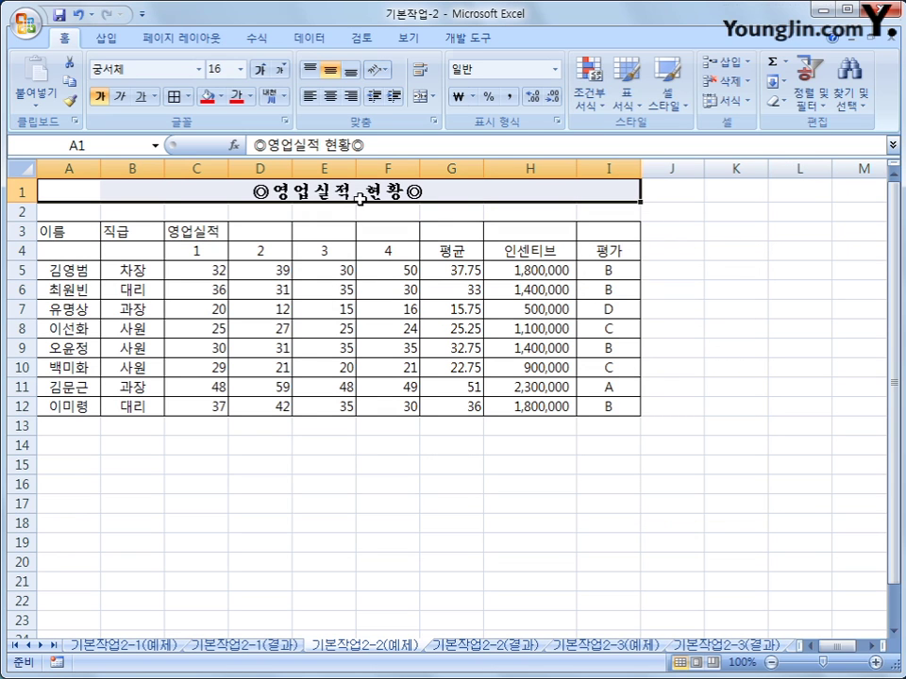
# Merge and center the header ranges A3:A4, B3:B4 and C3:I3 together.
pyautogui.moveTo(66, 231); pyautogui.dragTo(62, 248)
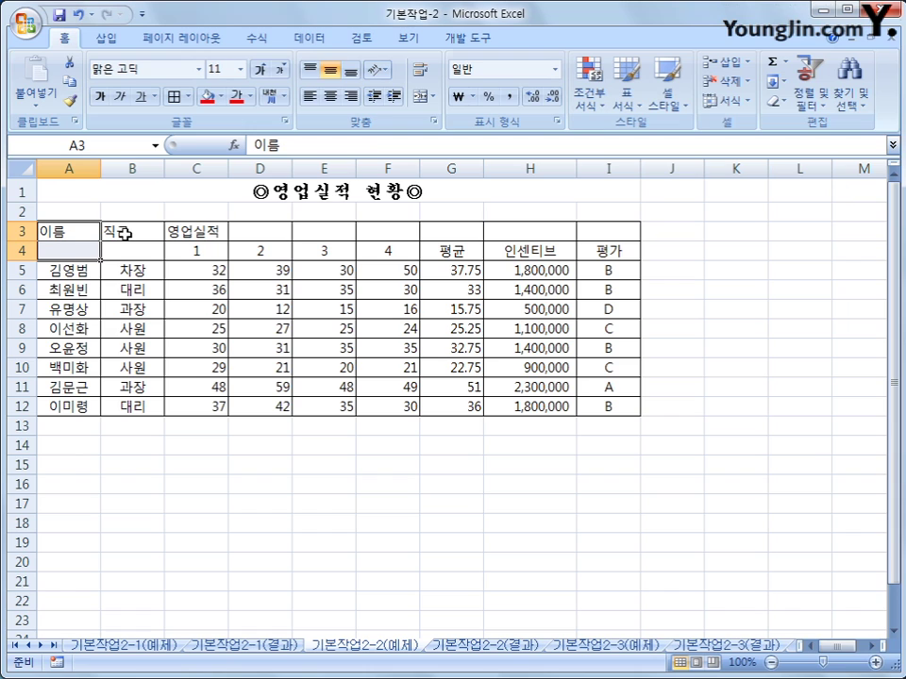
pyautogui.moveTo(122, 230); pyautogui.dragTo(126, 248)
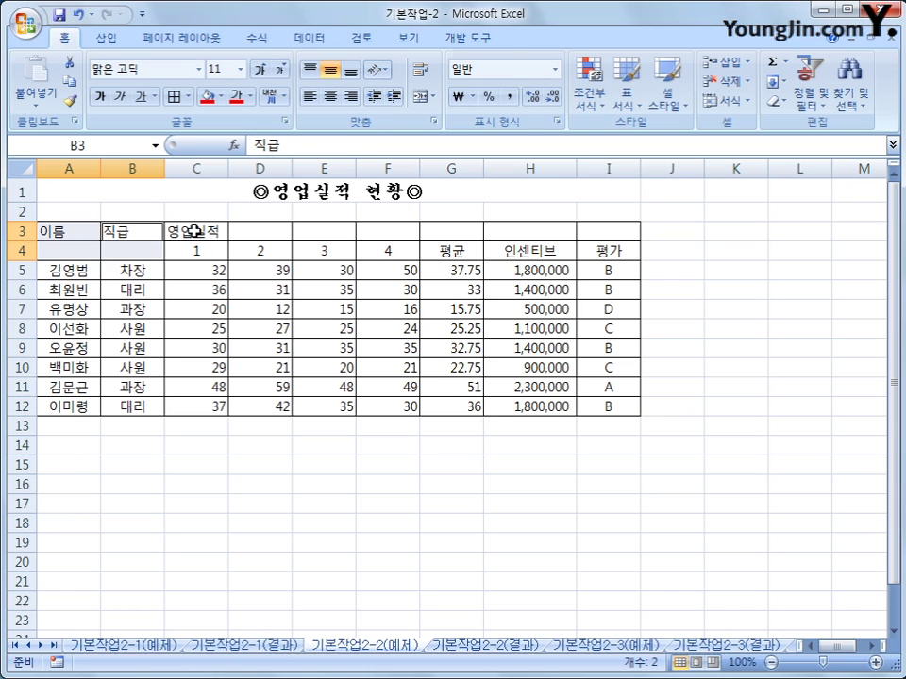
pyautogui.moveTo(194, 230); pyautogui.dragTo(427, 230)
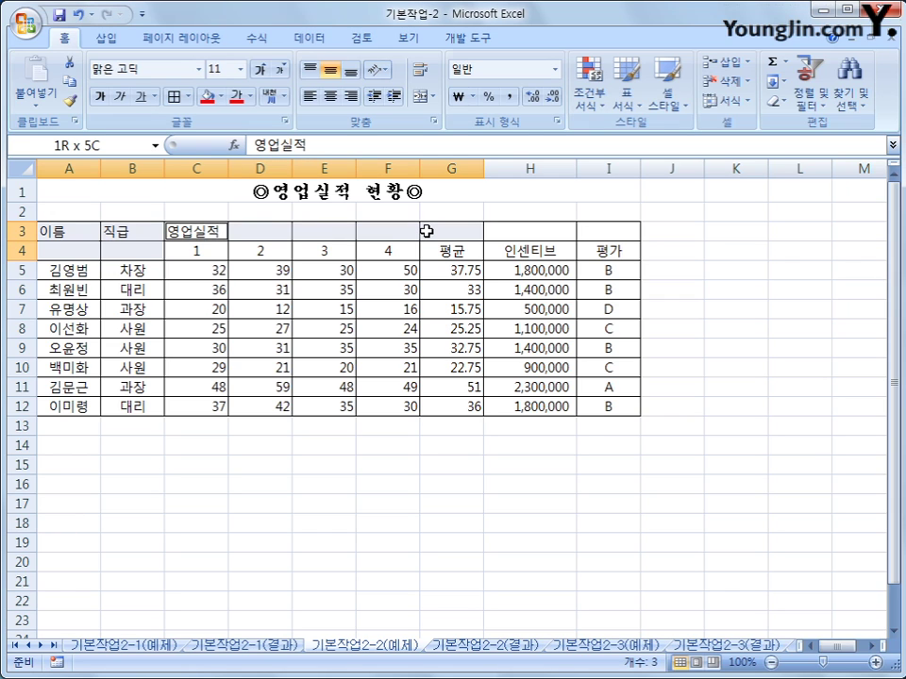
pyautogui.moveTo(427, 231); pyautogui.dragTo(613, 231)
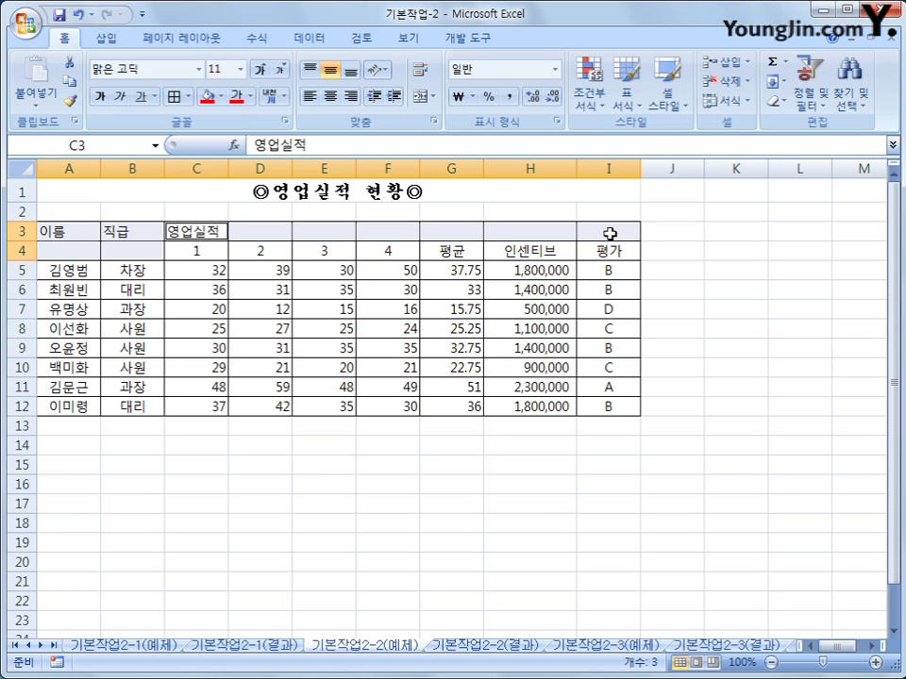
pyautogui.click(421, 98)
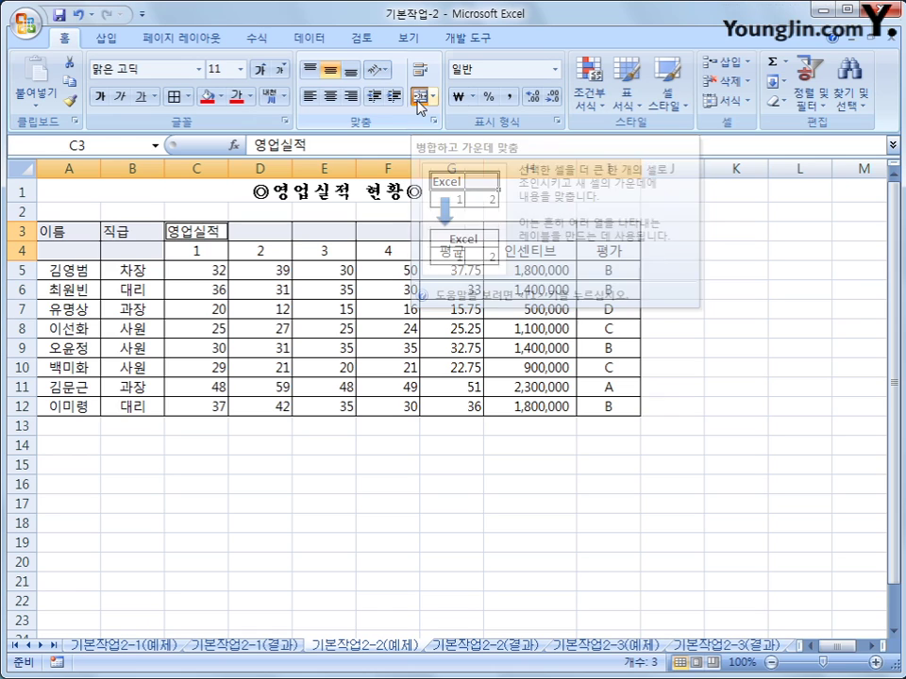
pyautogui.click(72, 251)
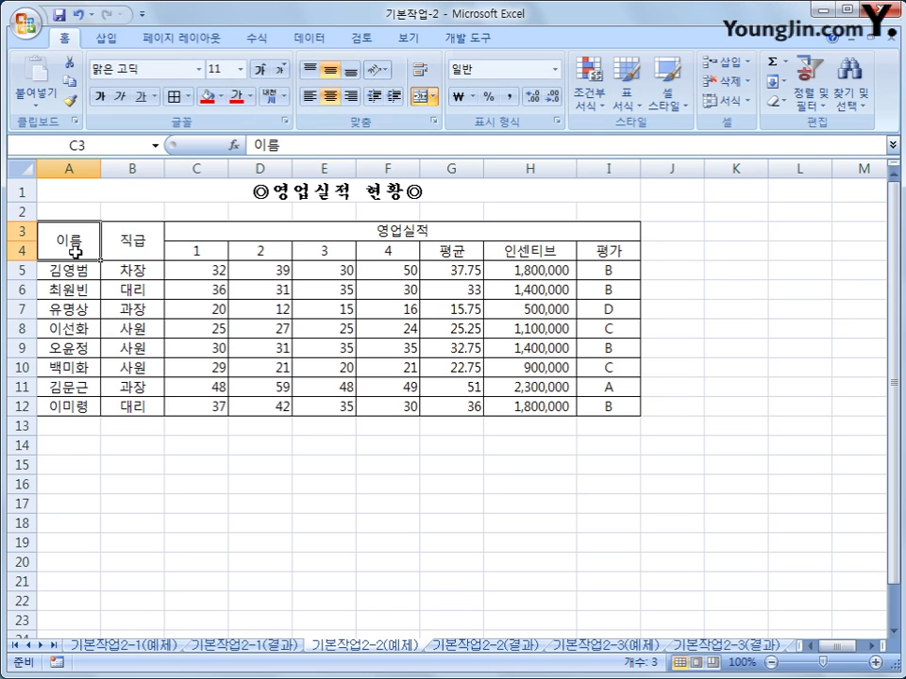
pyautogui.click(129, 237)
pyautogui.click(232, 238)
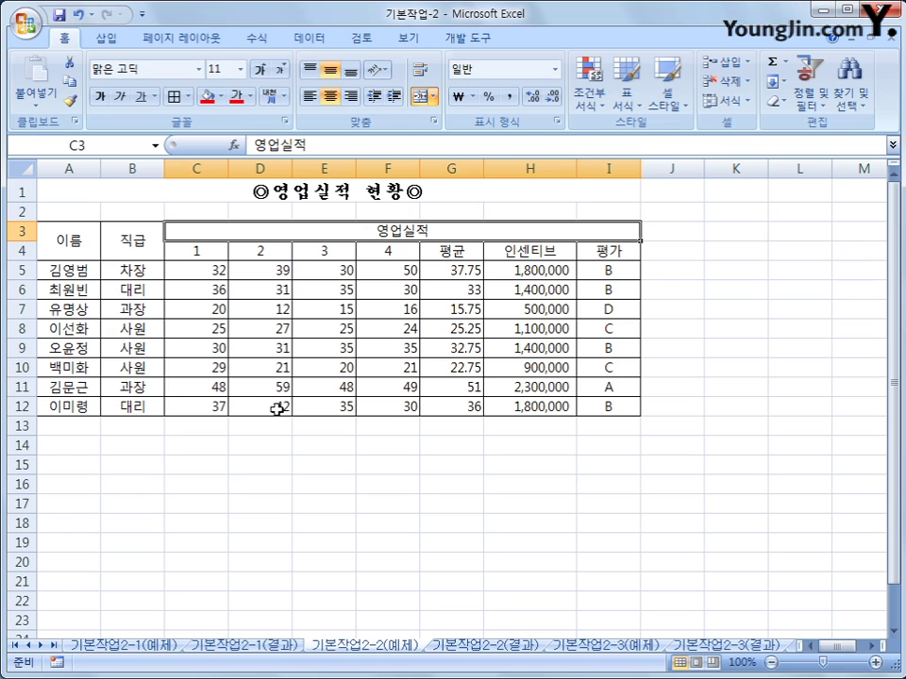
# Apply the custom number format #"/4분기" to the numbered quarter headings in C4:F4.
pyautogui.moveTo(190, 251); pyautogui.dragTo(371, 255)
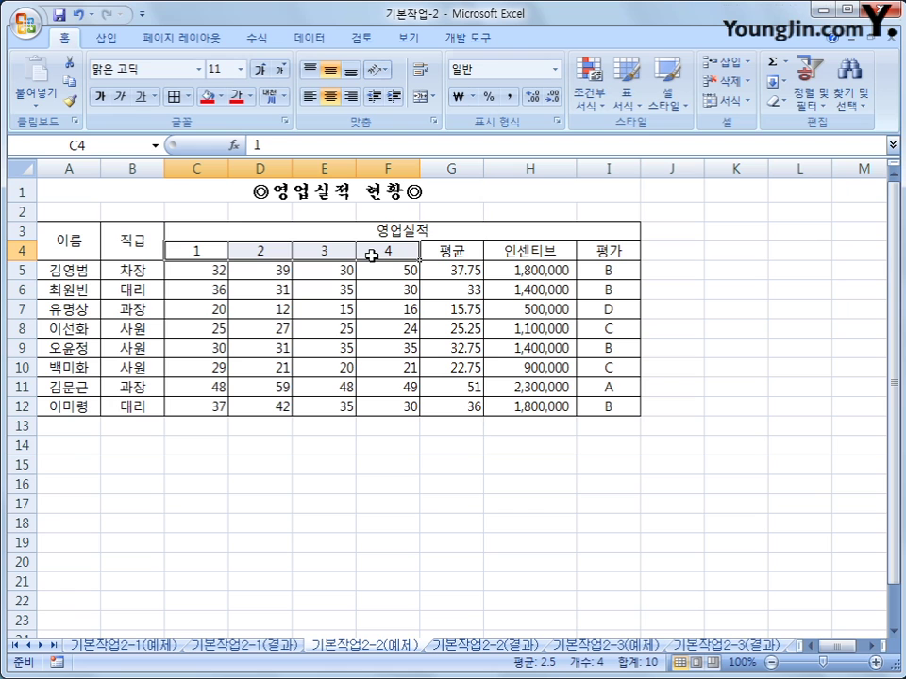
pyautogui.rightClick(371, 255)
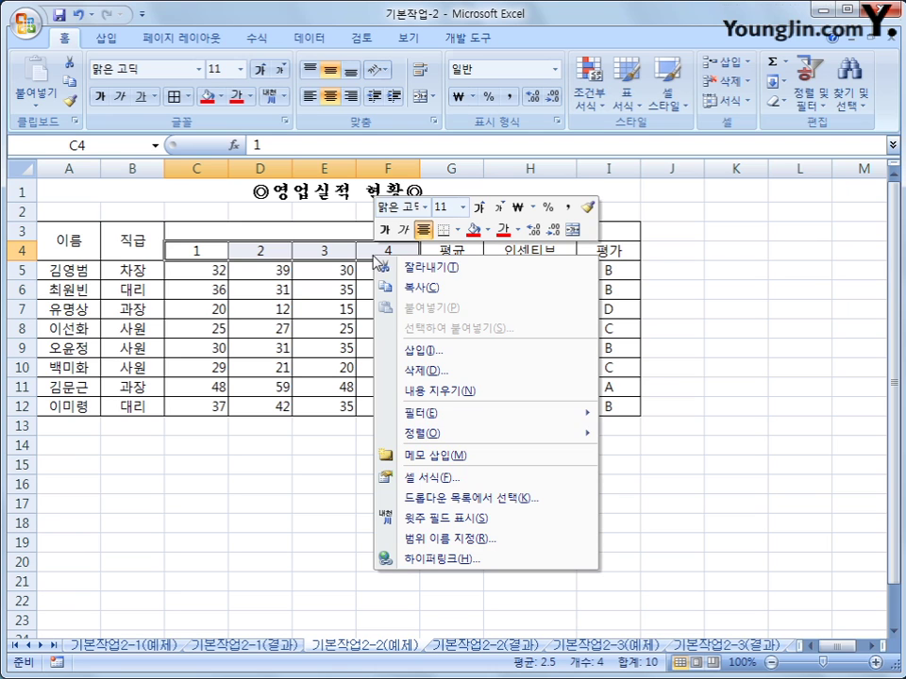
pyautogui.click(458, 481)
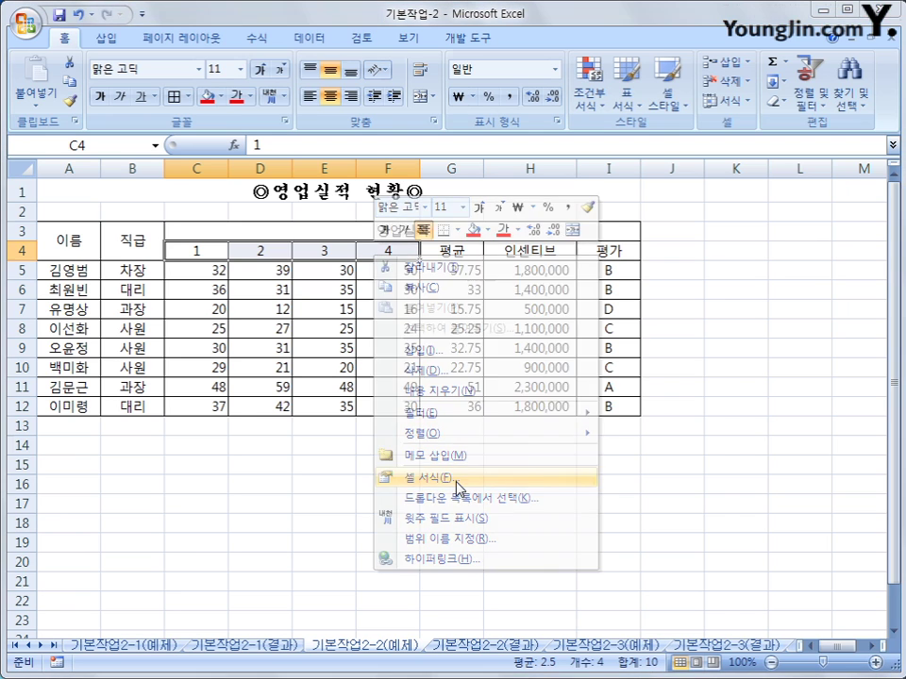
pyautogui.moveTo(310, 299); pyautogui.dragTo(340, 176)
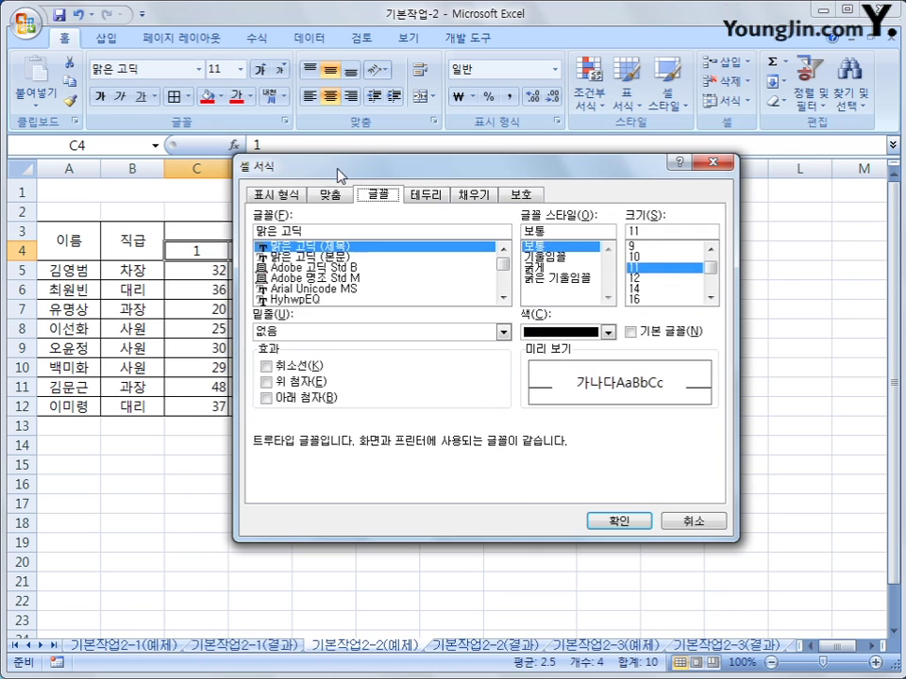
pyautogui.click(295, 195)
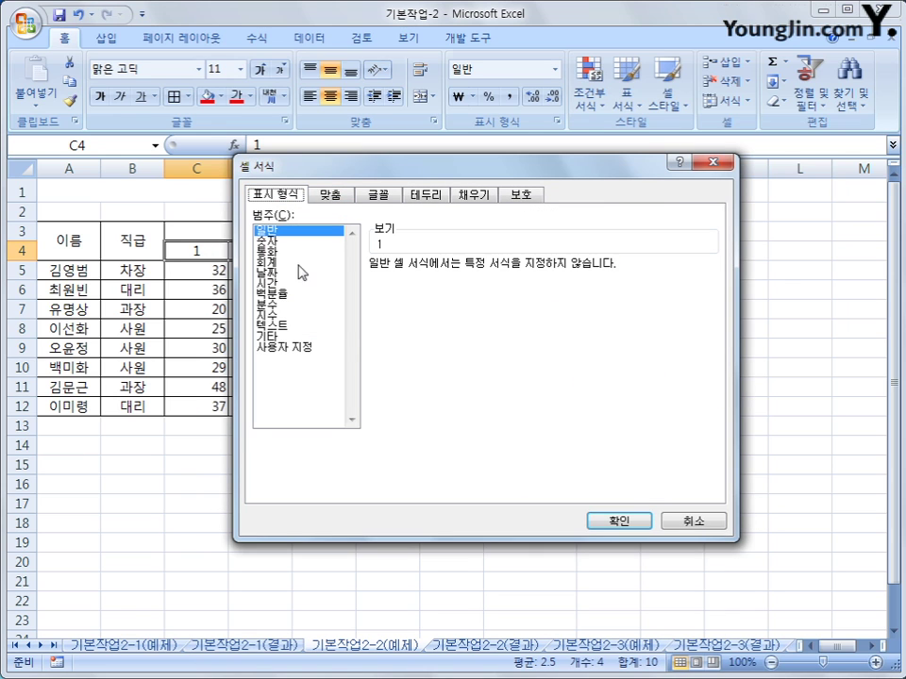
pyautogui.click(299, 348)
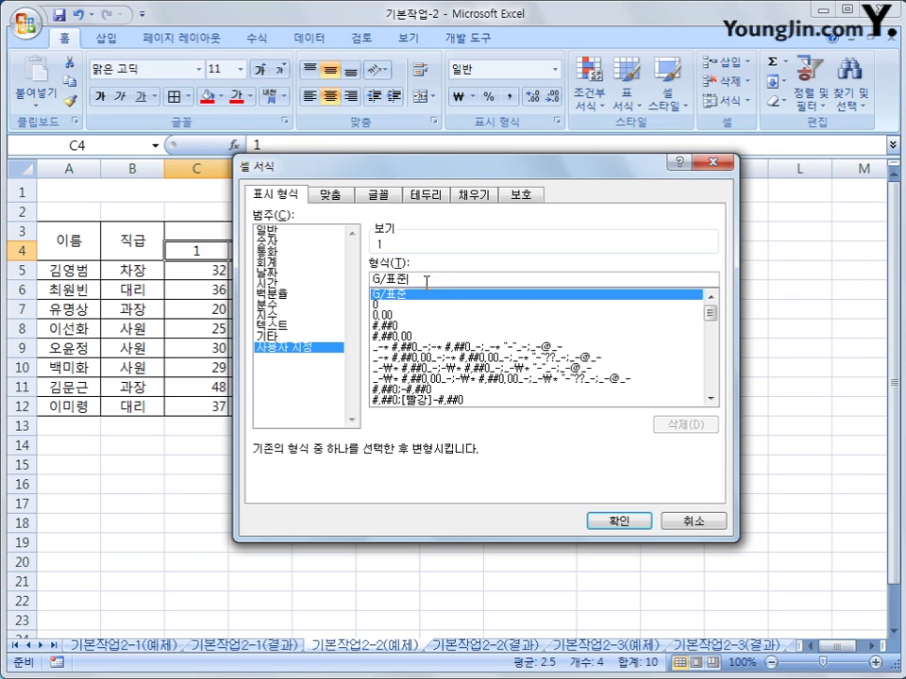
pyautogui.moveTo(425, 279); pyautogui.dragTo(355, 280)
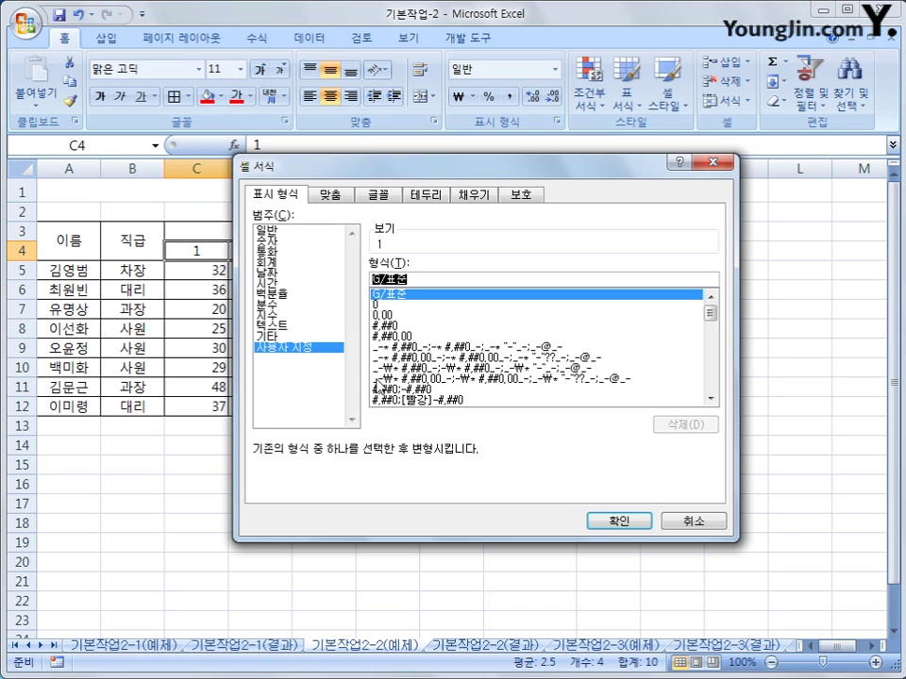
pyautogui.write('#')
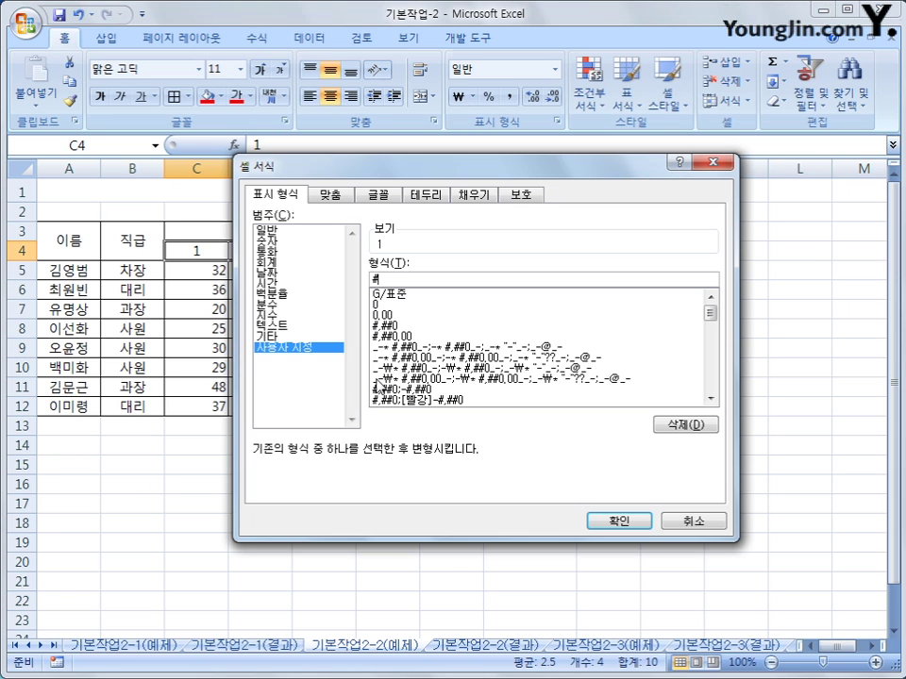
pyautogui.write('1')
pyautogui.write('/')
pyautogui.write('4')
pyautogui.write('분기')
pyautogui.write('"')
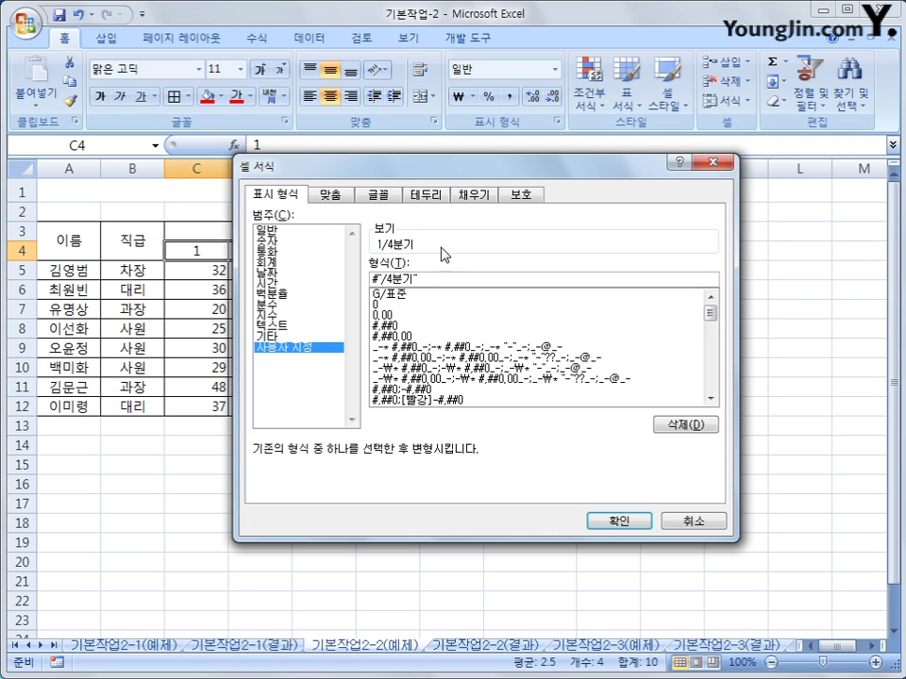
pyautogui.click(612, 520)
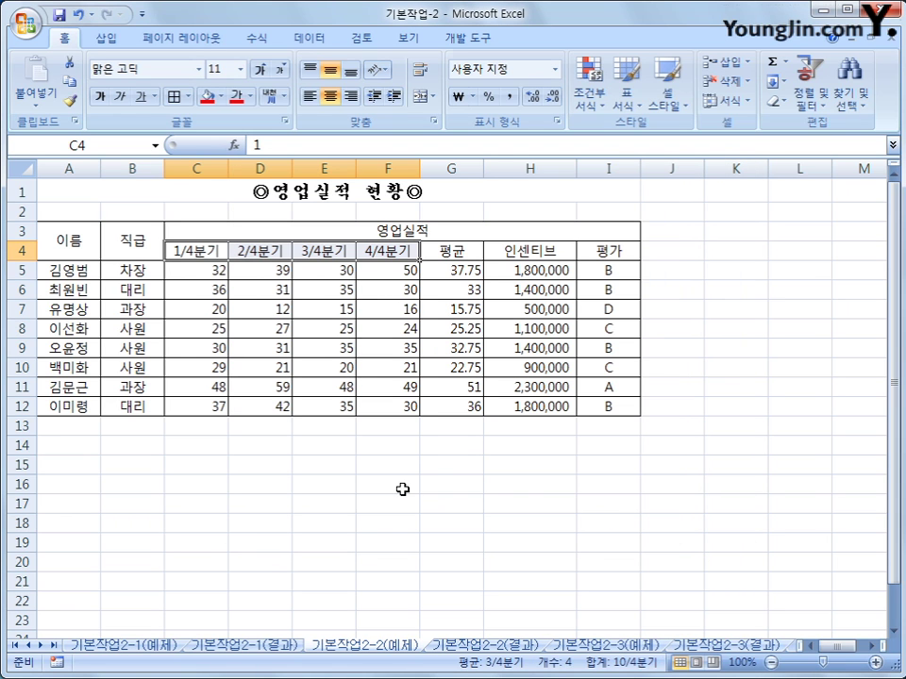
pyautogui.click(388, 515)
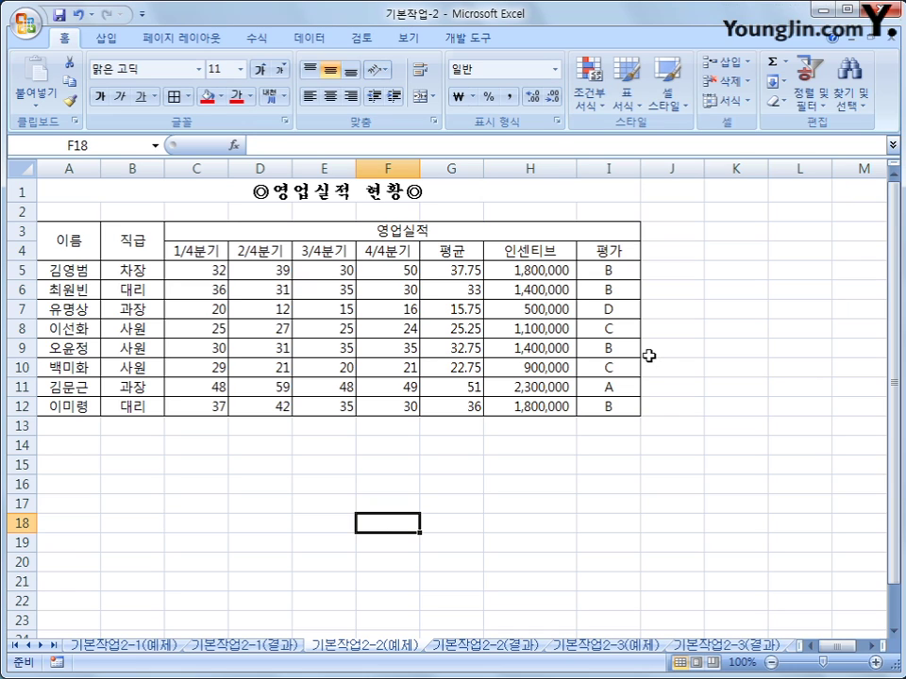
# Insert a comment on the D rating in cell I7, replacing the default author text with 최하위.
pyautogui.click(624, 309)
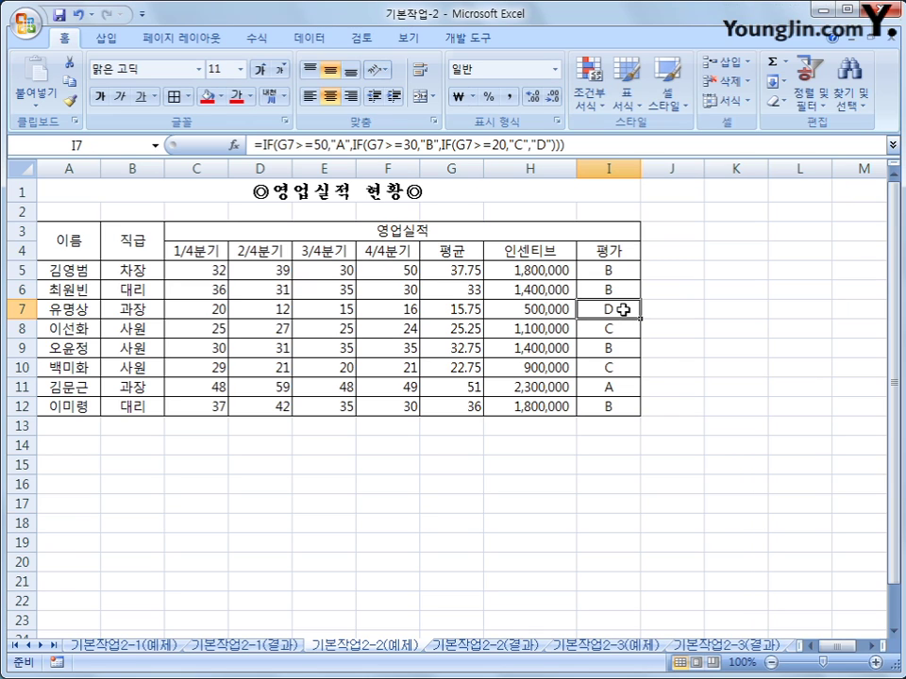
pyautogui.rightClick(624, 308)
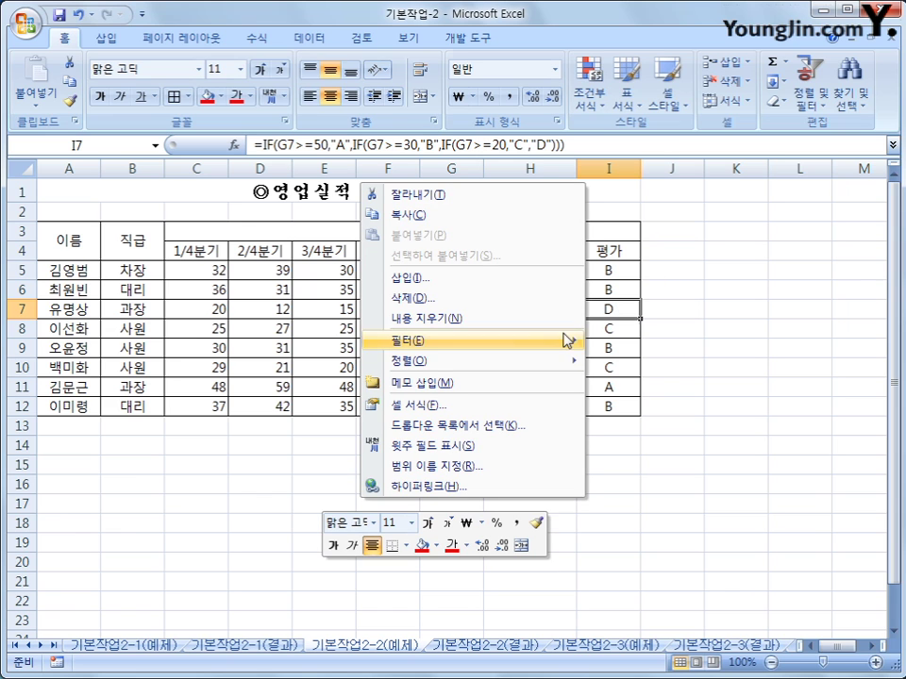
pyautogui.click(518, 388)
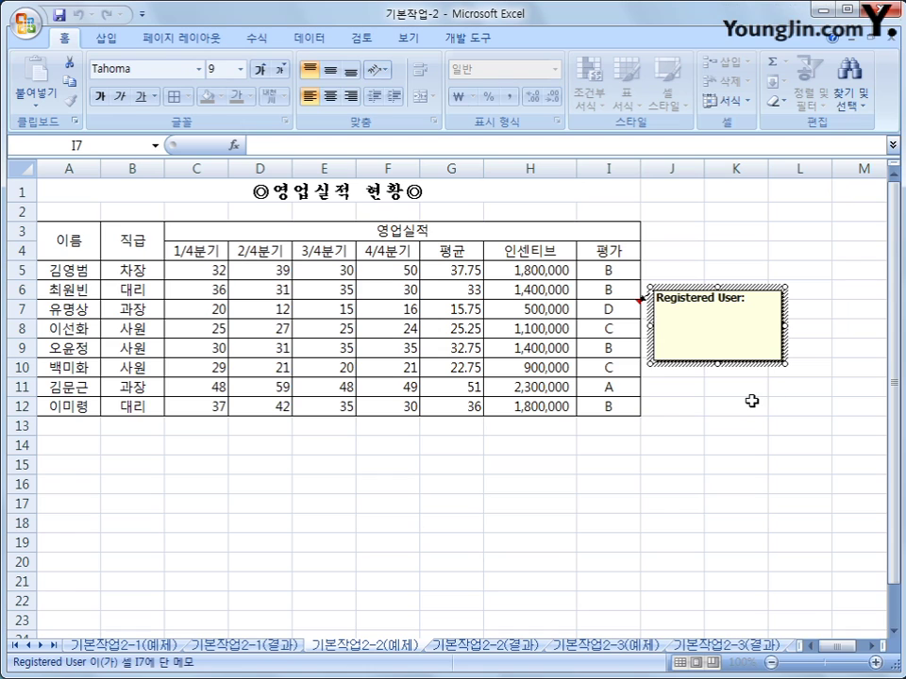
pyautogui.press('BackSpace')
pyautogui.press('BackSpace')
pyautogui.press('BackSpace')
pyautogui.press('BackSpace')
pyautogui.press('BackSpace')
pyautogui.press('BackSpace')
pyautogui.press('BackSpace')
pyautogui.press('BackSpace')
pyautogui.press('BackSpace')
pyautogui.press('BackSpace')
pyautogui.press('BackSpace')
pyautogui.press('BackSpace')
pyautogui.press('BackSpace')
pyautogui.press('BackSpace')
pyautogui.press('BackSpace')
pyautogui.press('BackSpace')
pyautogui.press('BackSpace')
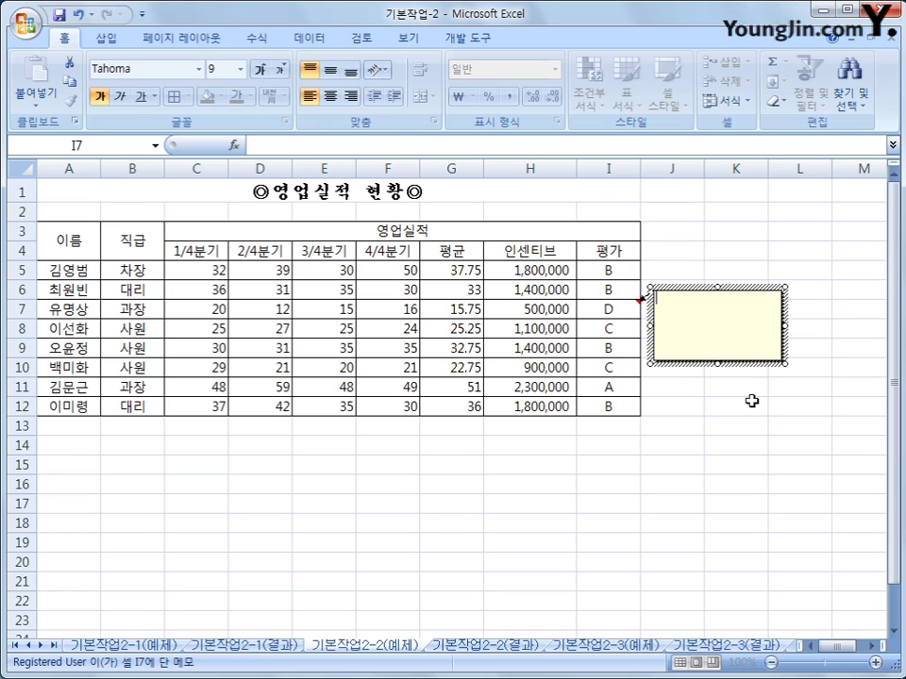
pyautogui.write('최하위')
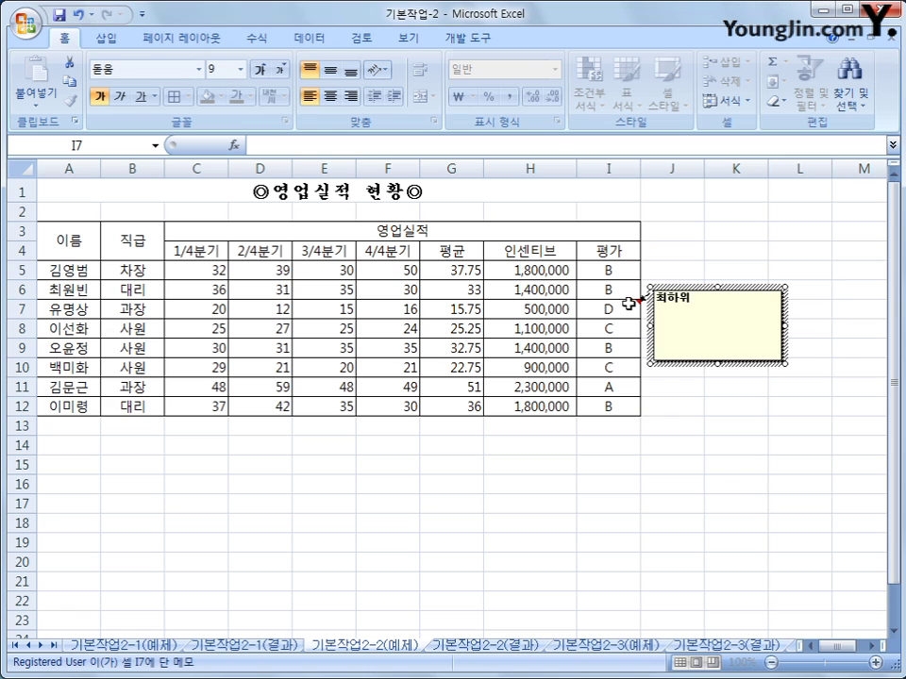
# Set the comment on cell I7 to stay displayed at all times.
pyautogui.click(625, 311)
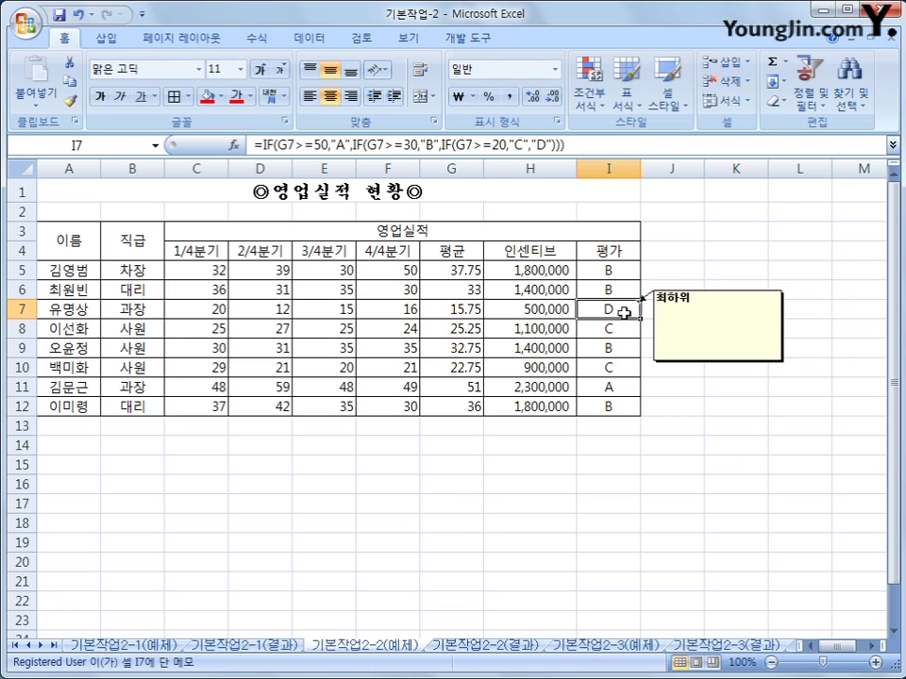
pyautogui.rightClick(624, 312)
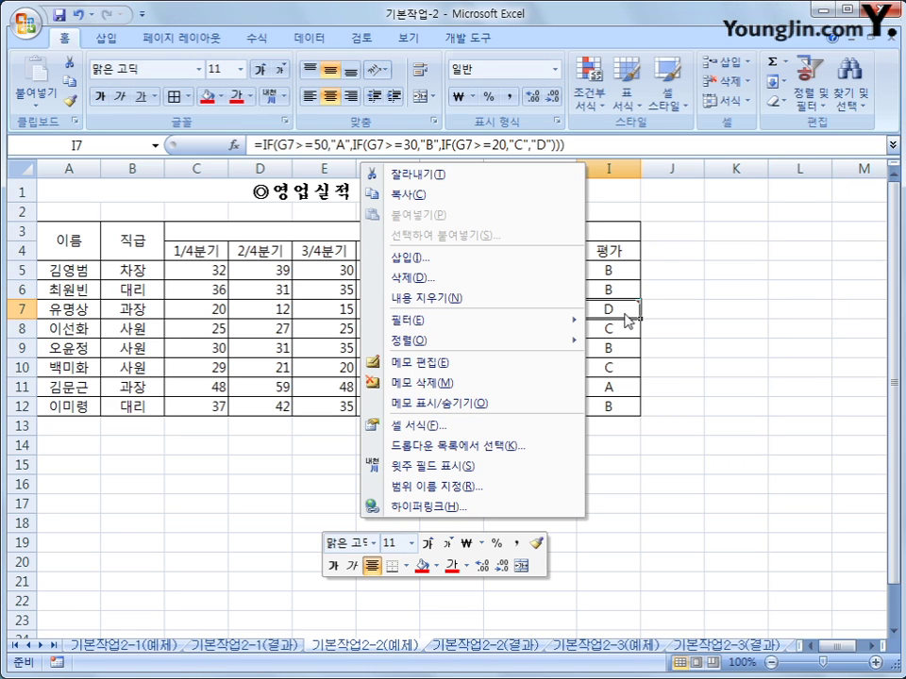
pyautogui.click(483, 412)
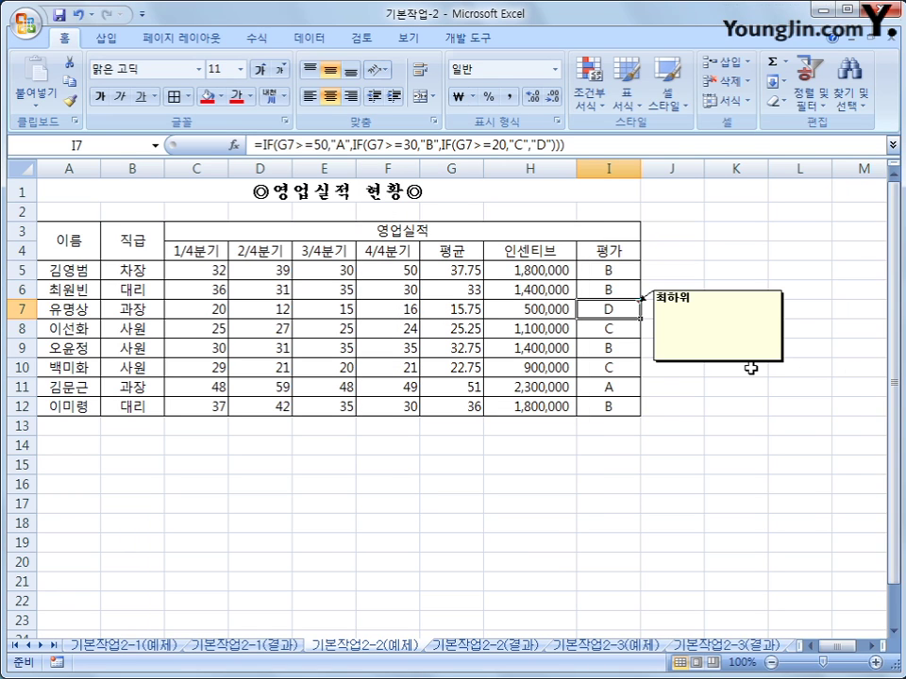
# Turn on 자동 크기 (automatic size) in the format of the I7 comment so its box fits the text.
pyautogui.click(701, 288)
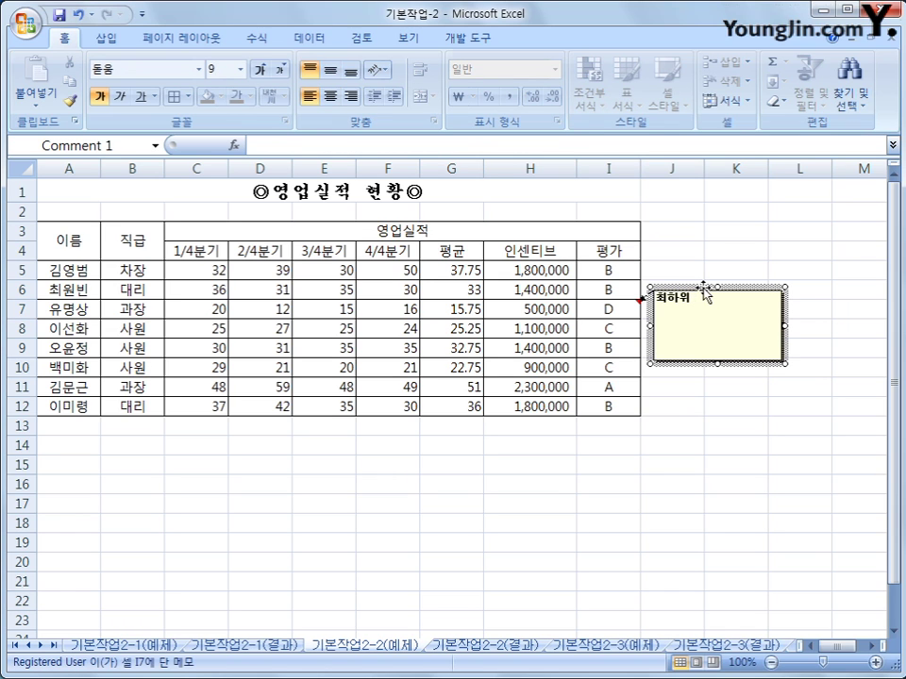
pyautogui.hotkey('shift', 'F10')
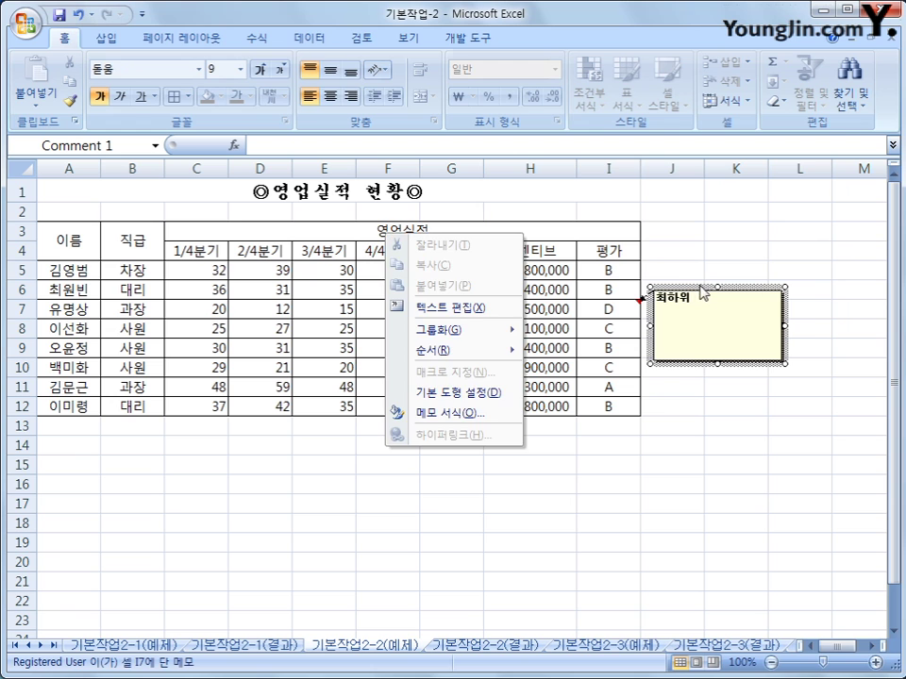
pyautogui.click(480, 422)
pyautogui.moveTo(658, 117); pyautogui.dragTo(387, 121)
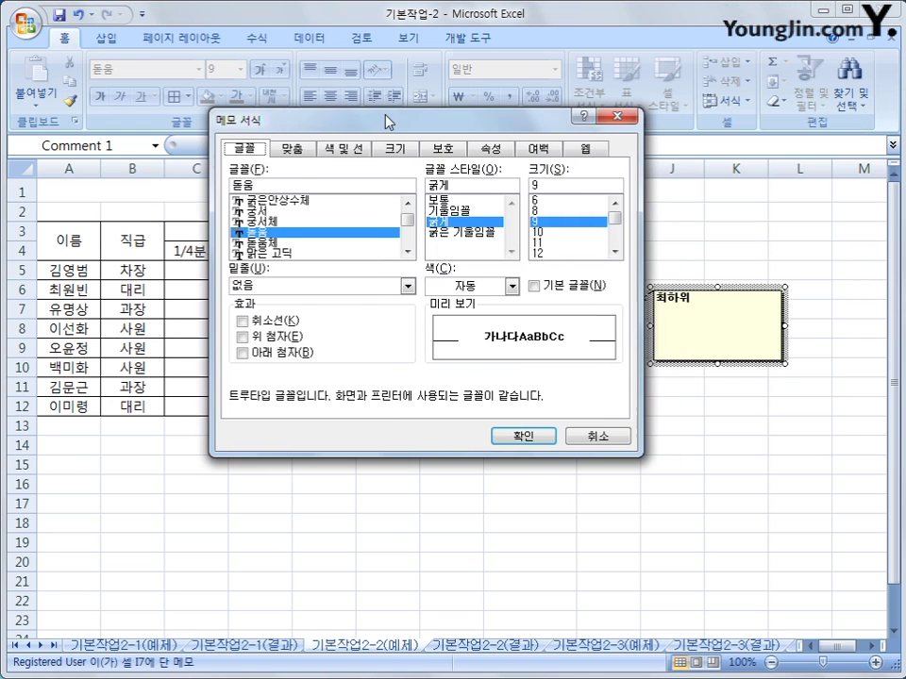
pyautogui.click(293, 149)
pyautogui.click(274, 237)
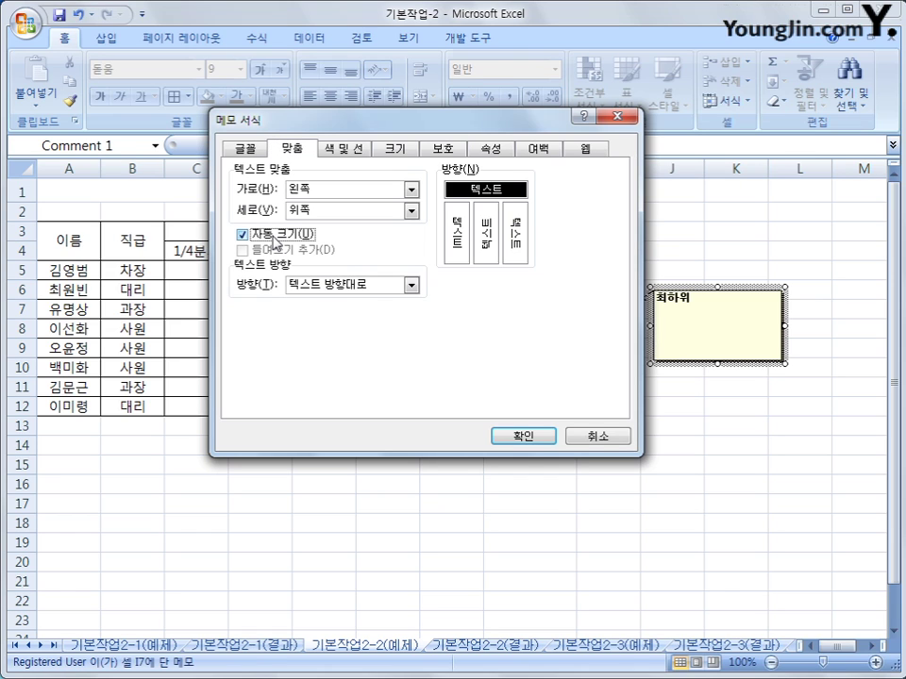
pyautogui.click(508, 436)
pyautogui.click(791, 484)
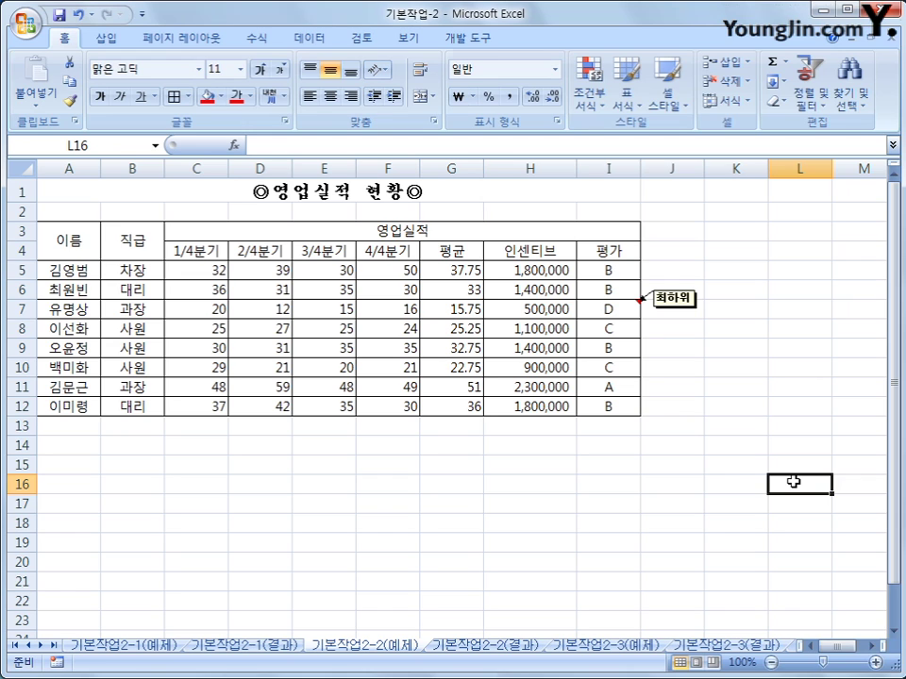
# Compare the formatted sales performance table with the answer sheet 기본작업2-2(결과).
pyautogui.click(476, 657)
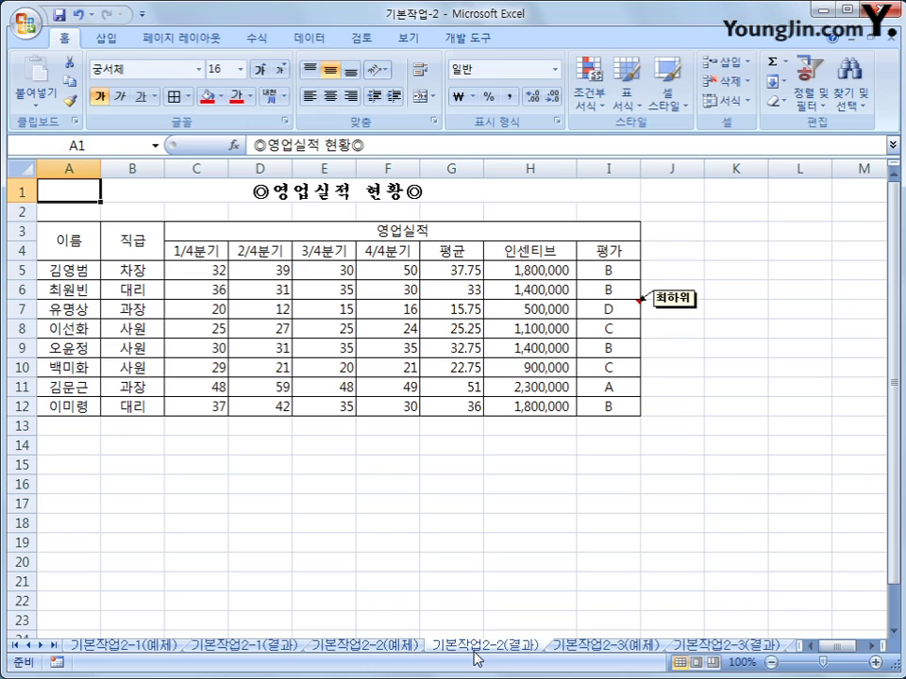
pyautogui.hotkey('ctrl', 'pageup')
pyautogui.click(449, 649)
# On sheet 기본작업2-3(예제), set the title range A1:I1 to merged cells with horizontal alignment 가운데 (center).
pyautogui.click(594, 647)
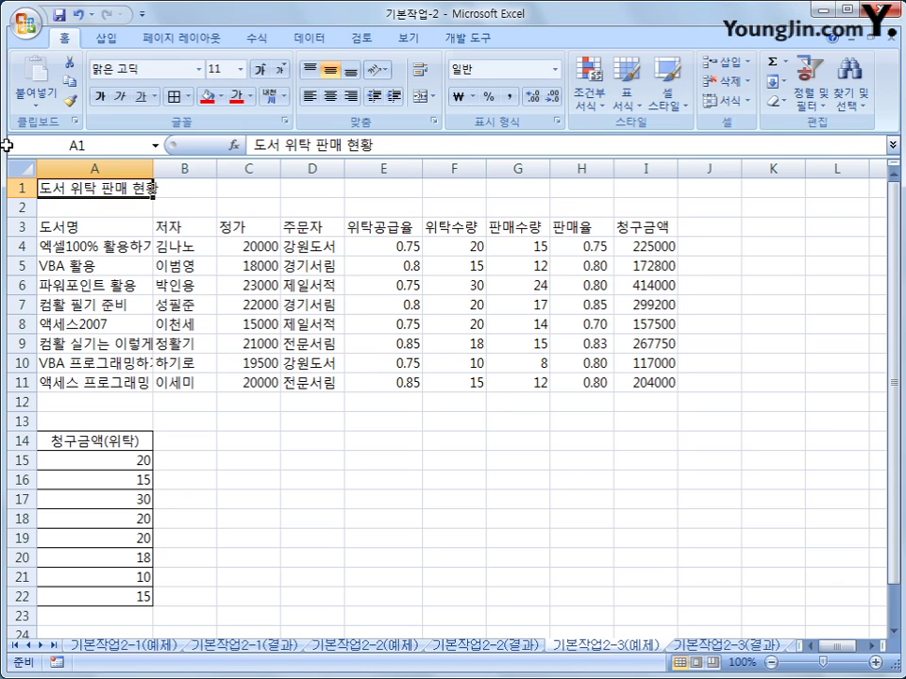
pyautogui.moveTo(82, 188); pyautogui.dragTo(666, 198)
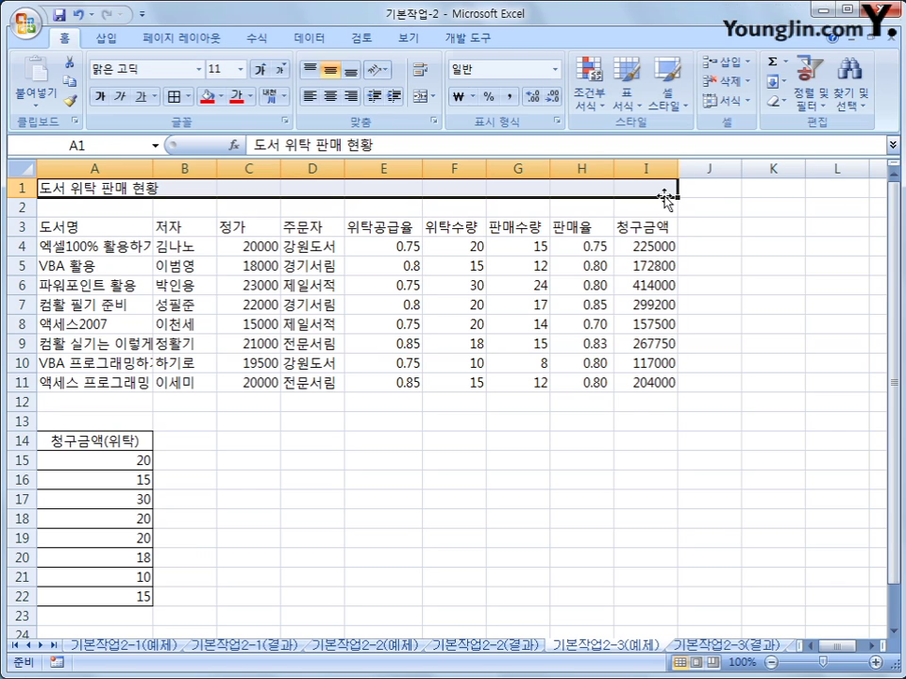
pyautogui.rightClick(480, 185)
pyautogui.click(587, 409)
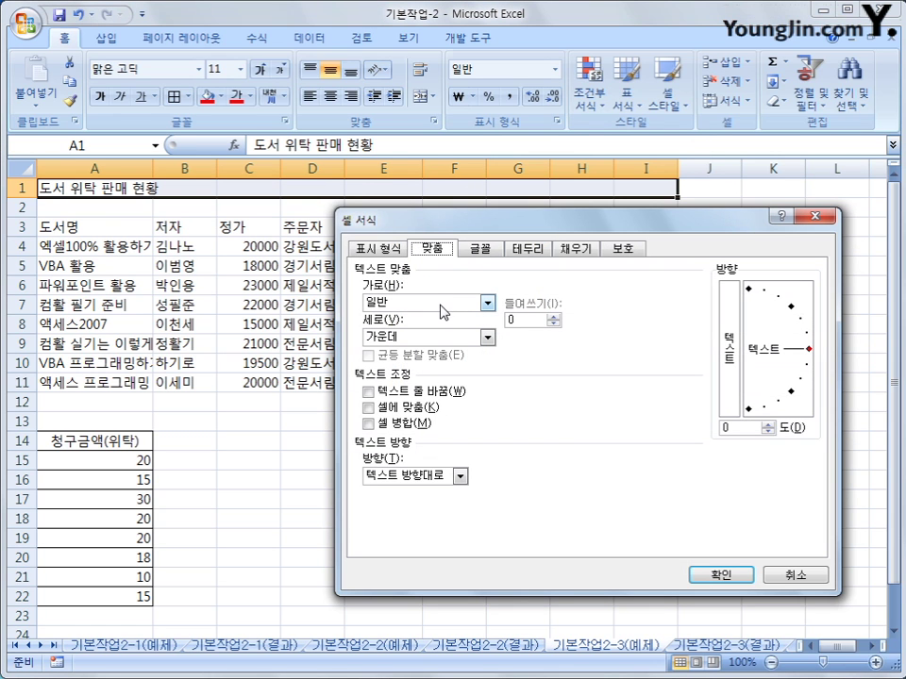
pyautogui.click(404, 424)
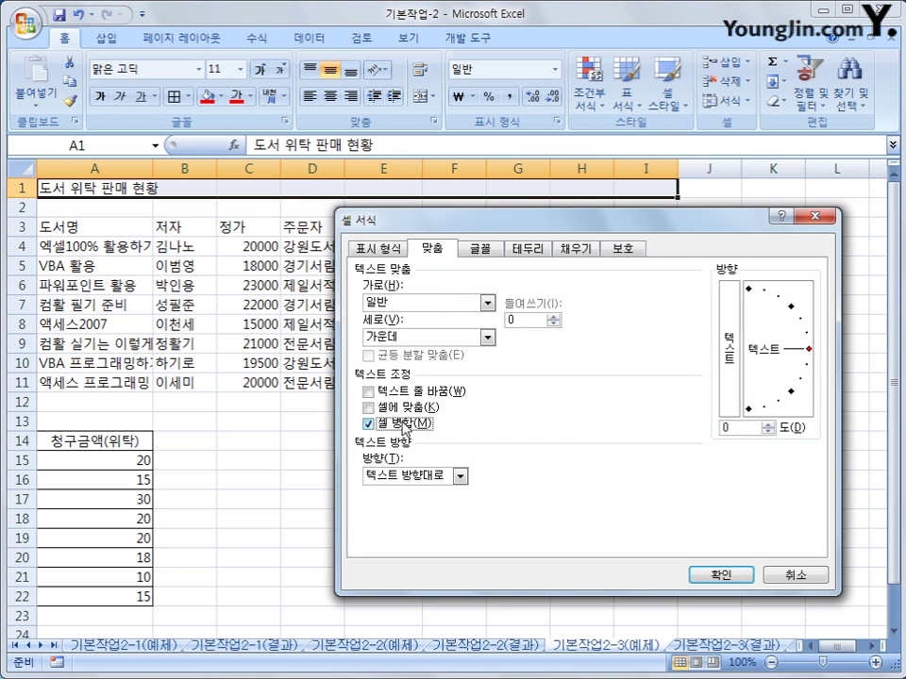
pyautogui.click(430, 304)
pyautogui.click(431, 342)
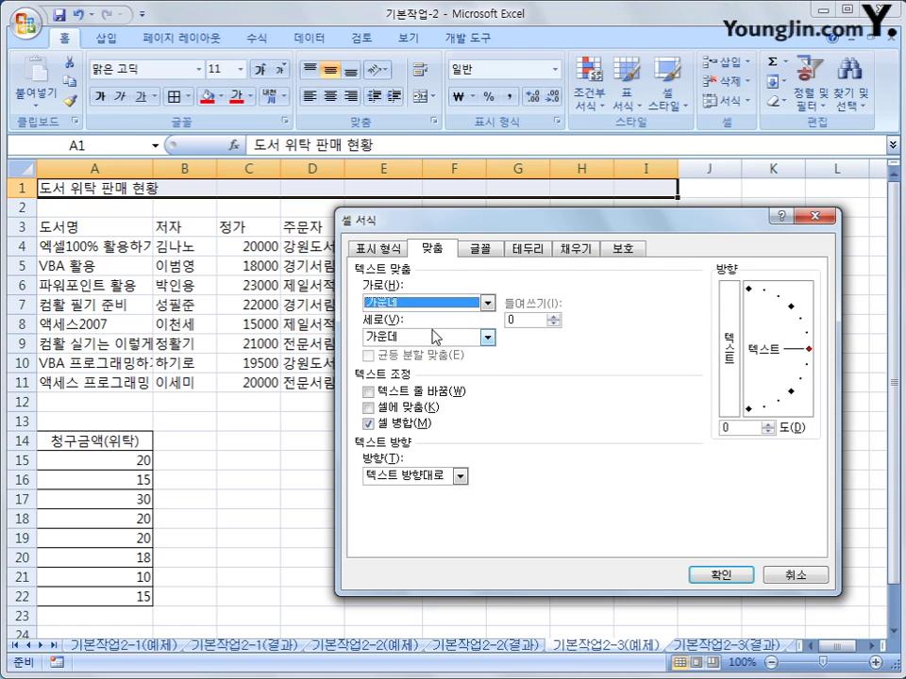
# Set the font of the merged title in A1:I1 to 궁서체.
pyautogui.click(479, 255)
pyautogui.press('Tab')
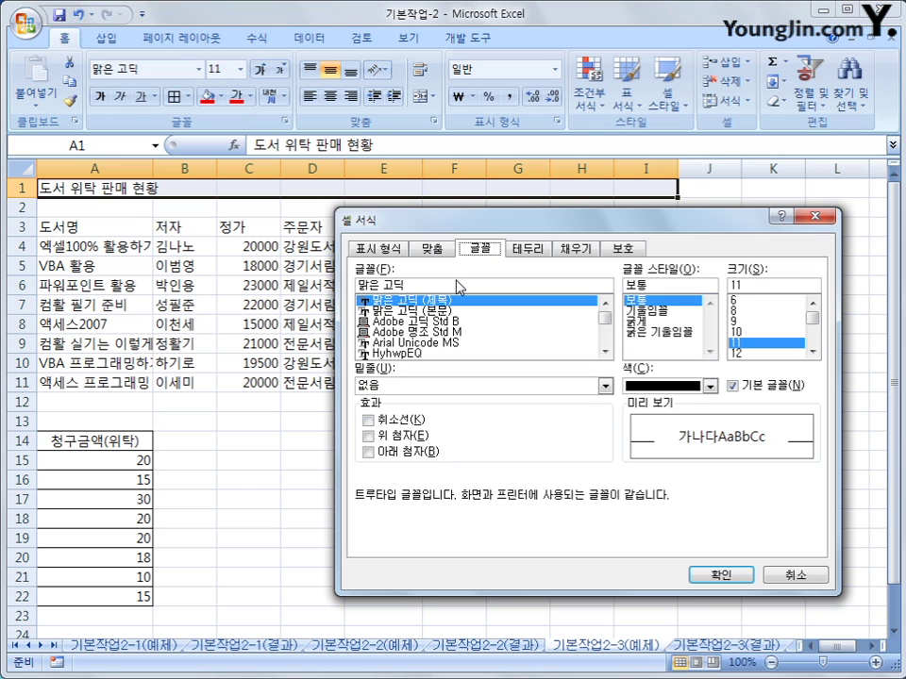
pyautogui.write('궁체서')
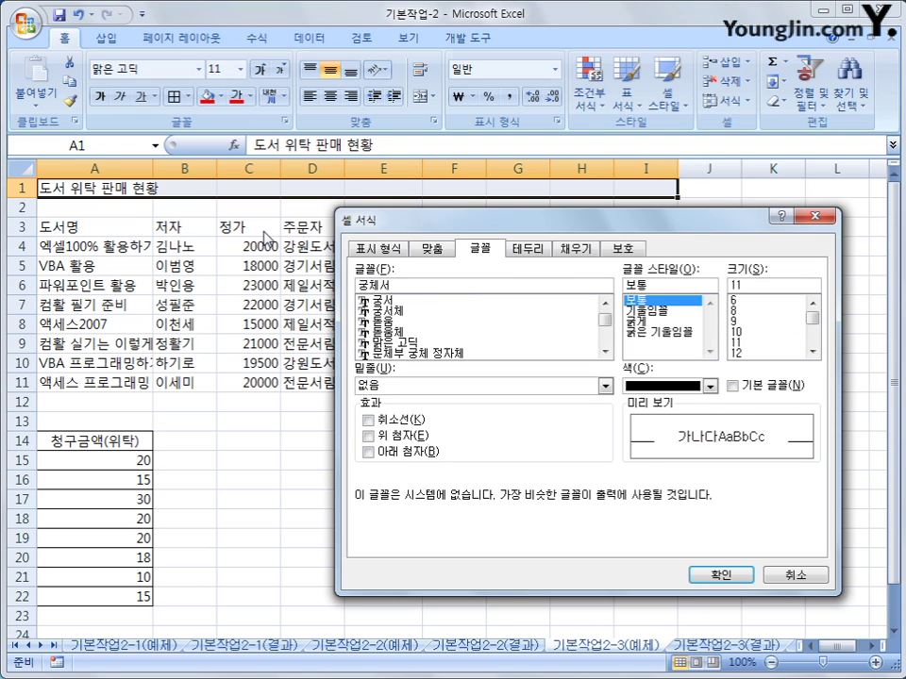
pyautogui.click(401, 313)
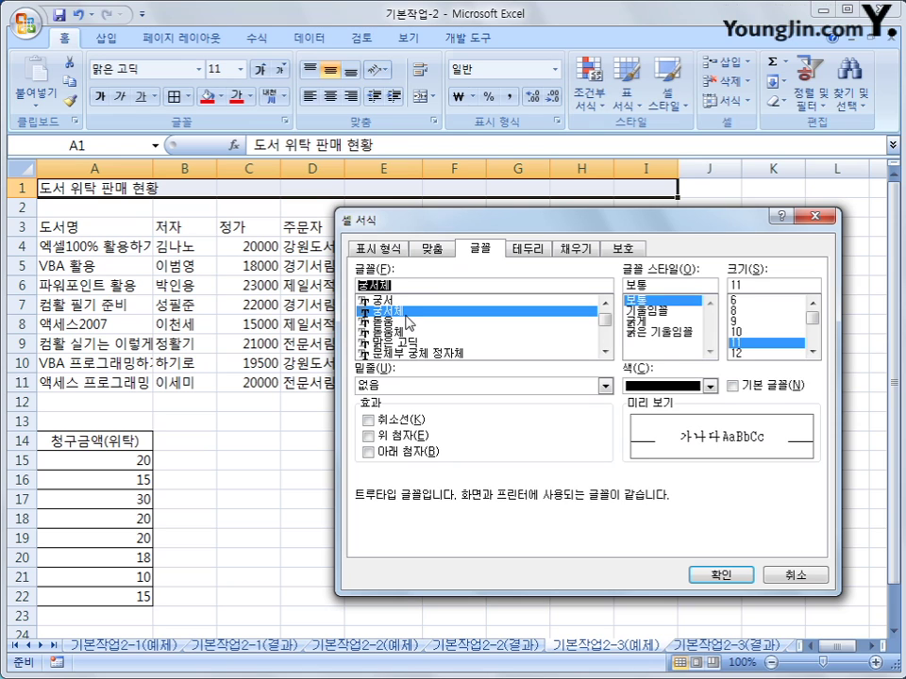
# Set the title's font size to 15 and its style to 굵은 기울임꼴 (bold italic), and apply the formatting.
pyautogui.click(811, 352)
pyautogui.click(811, 352)
pyautogui.click(811, 352)
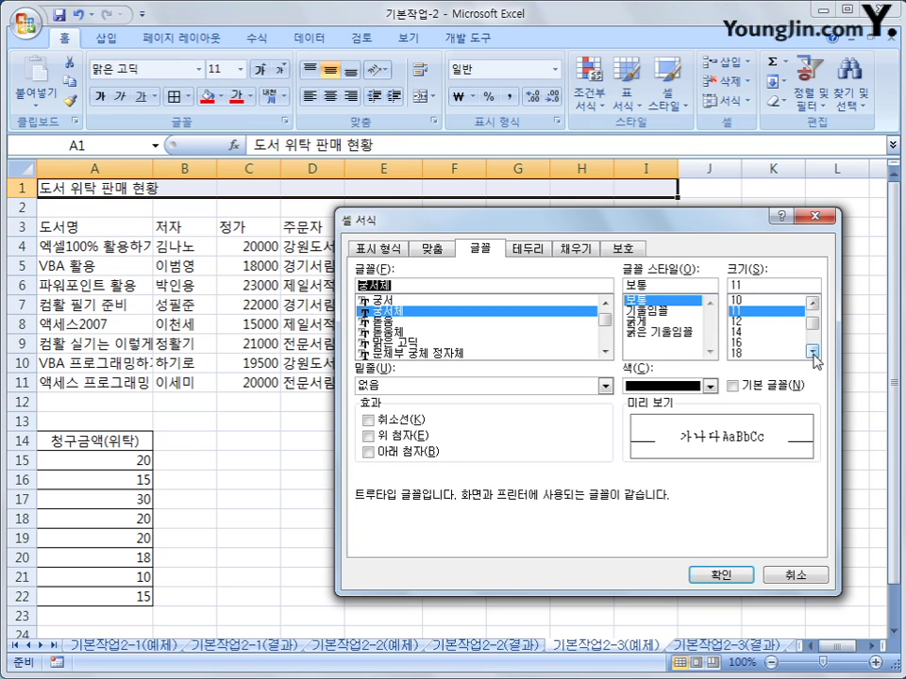
pyautogui.doubleClick(743, 285)
pyautogui.write('14')
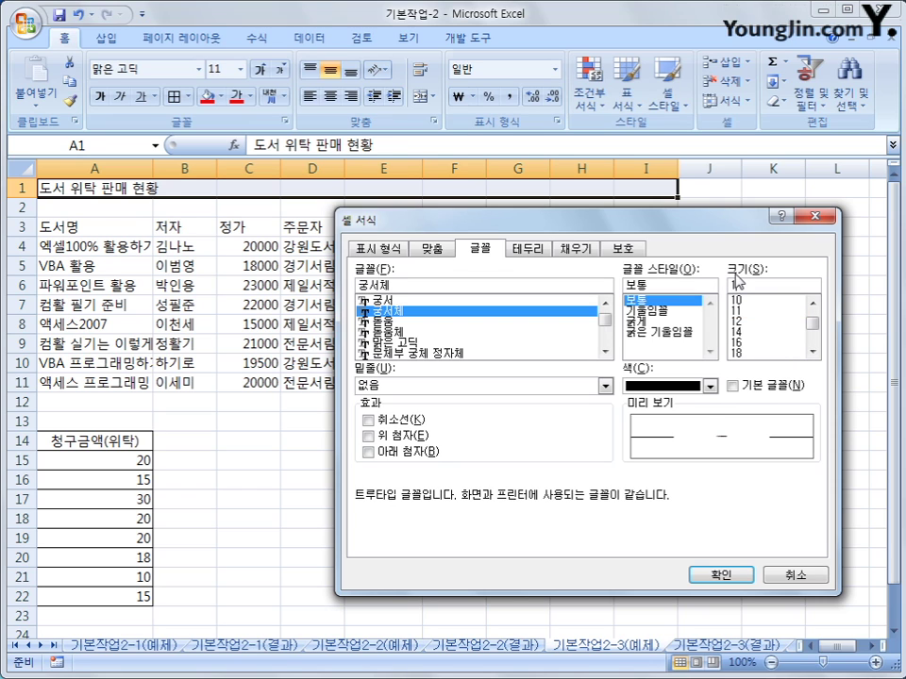
pyautogui.write('5')
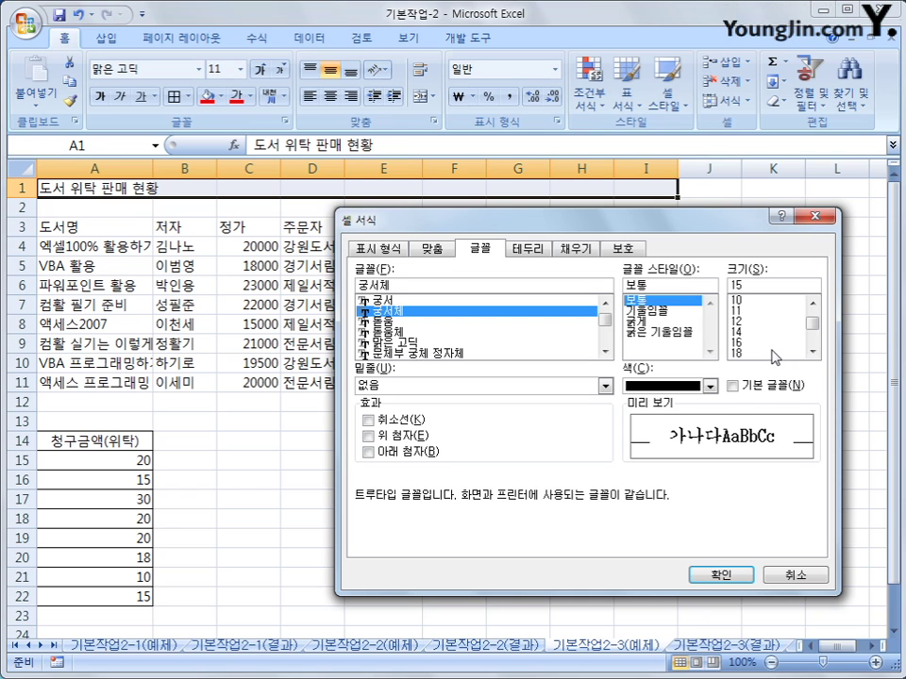
pyautogui.click(665, 332)
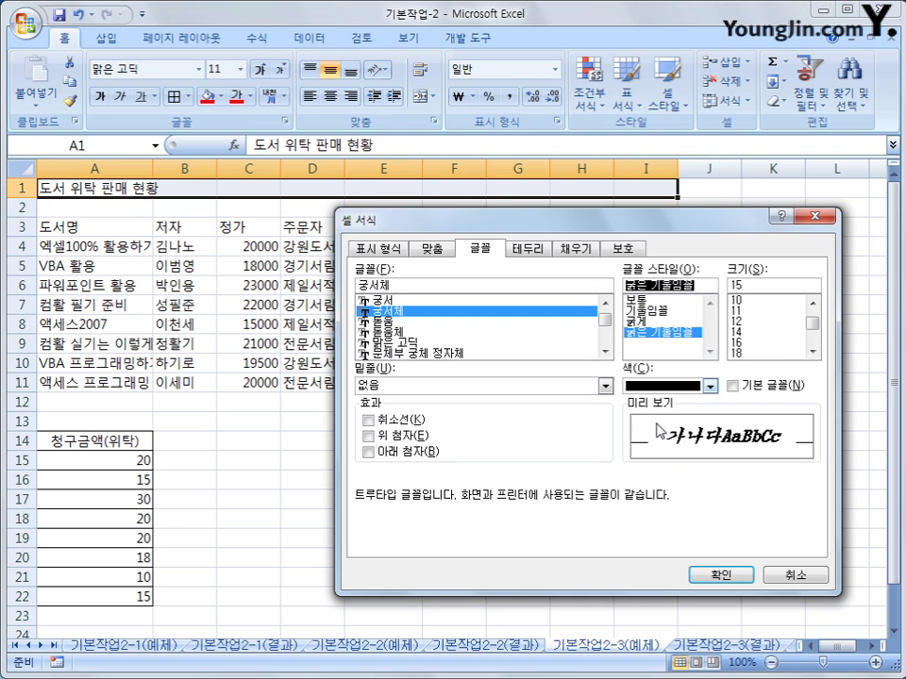
pyautogui.click(718, 577)
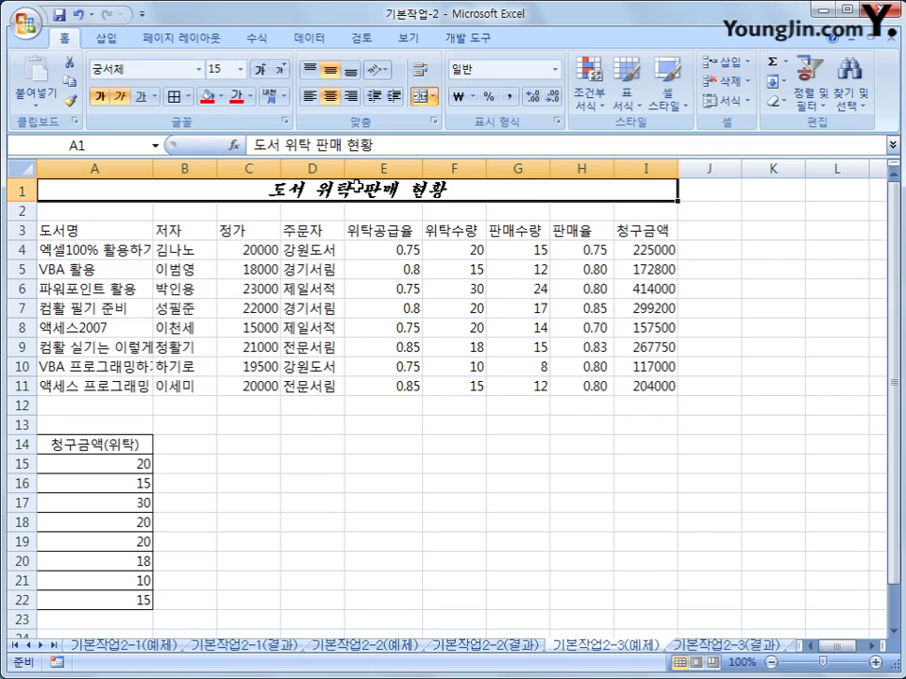
# Apply 셀에 맞춤 (shrink to fit) to the book titles in A4:A11 and check the resized entries.
pyautogui.click(74, 252)
pyautogui.moveTo(75, 252); pyautogui.dragTo(83, 385)
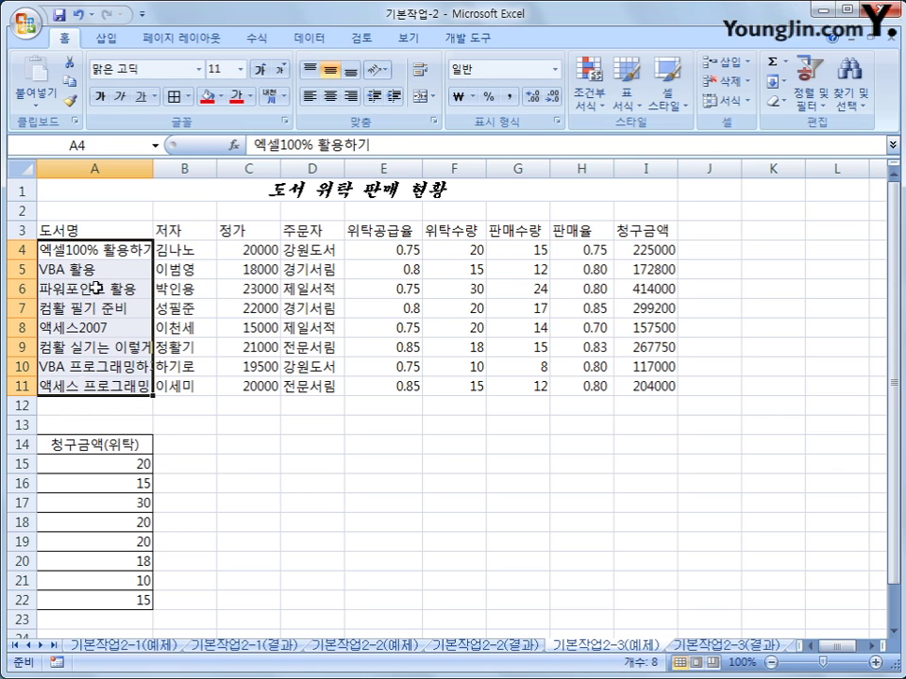
pyautogui.rightClick(109, 254)
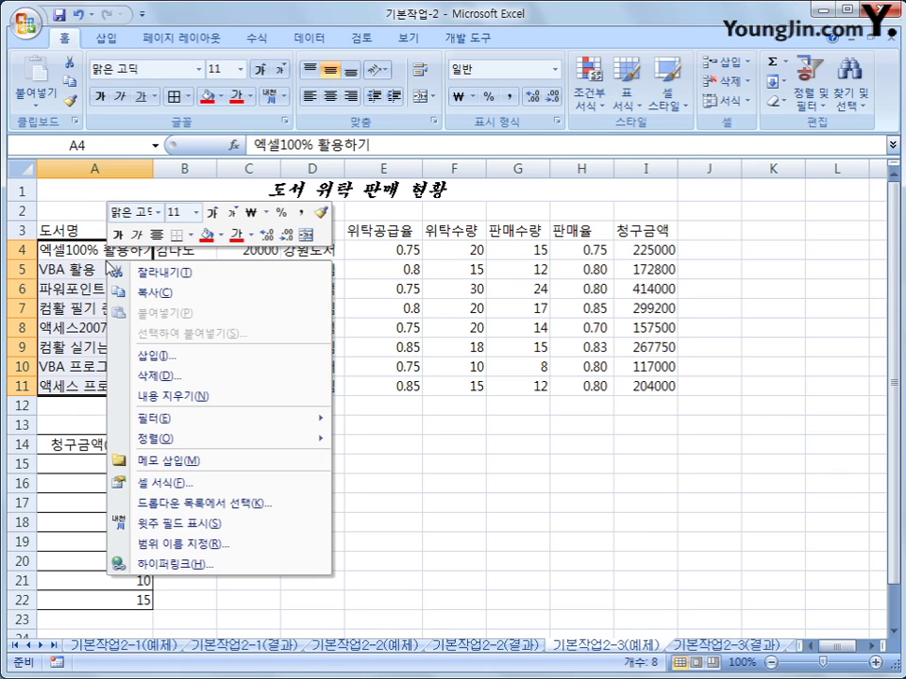
pyautogui.click(273, 481)
pyautogui.moveTo(300, 287); pyautogui.dragTo(516, 180)
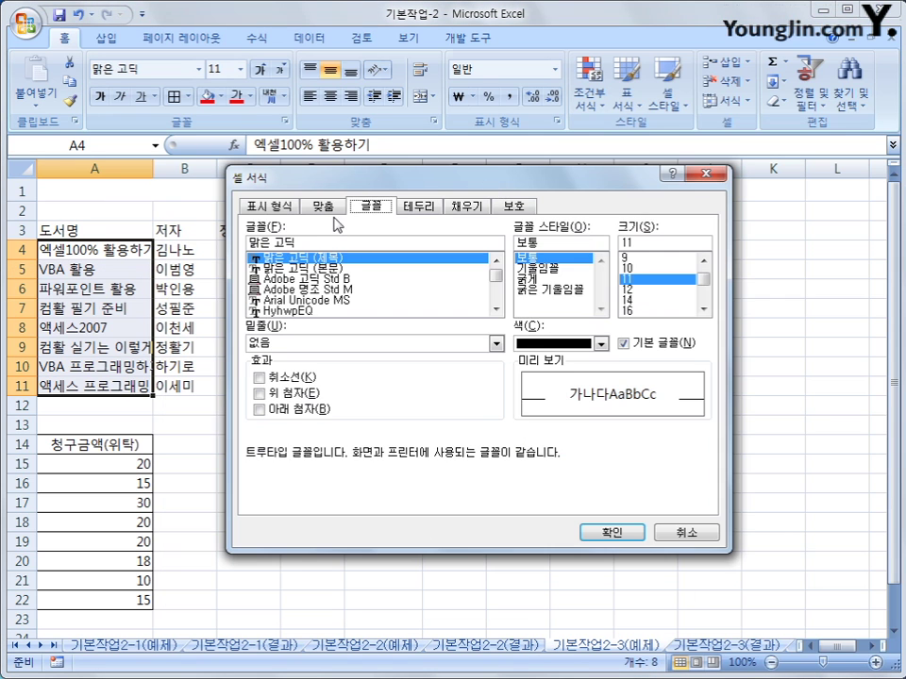
pyautogui.click(320, 207)
pyautogui.click(292, 366)
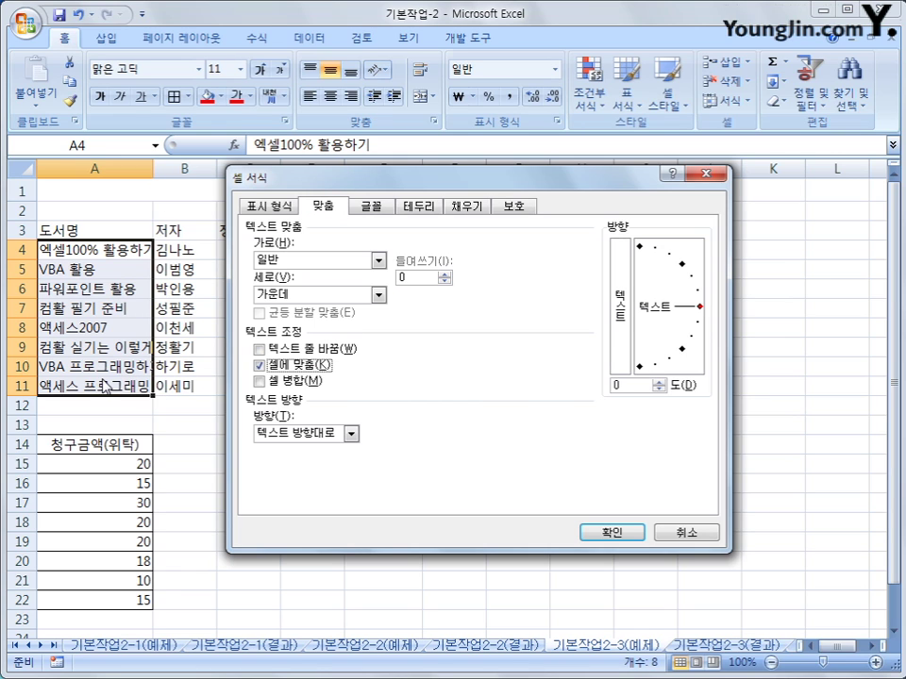
pyautogui.click(617, 536)
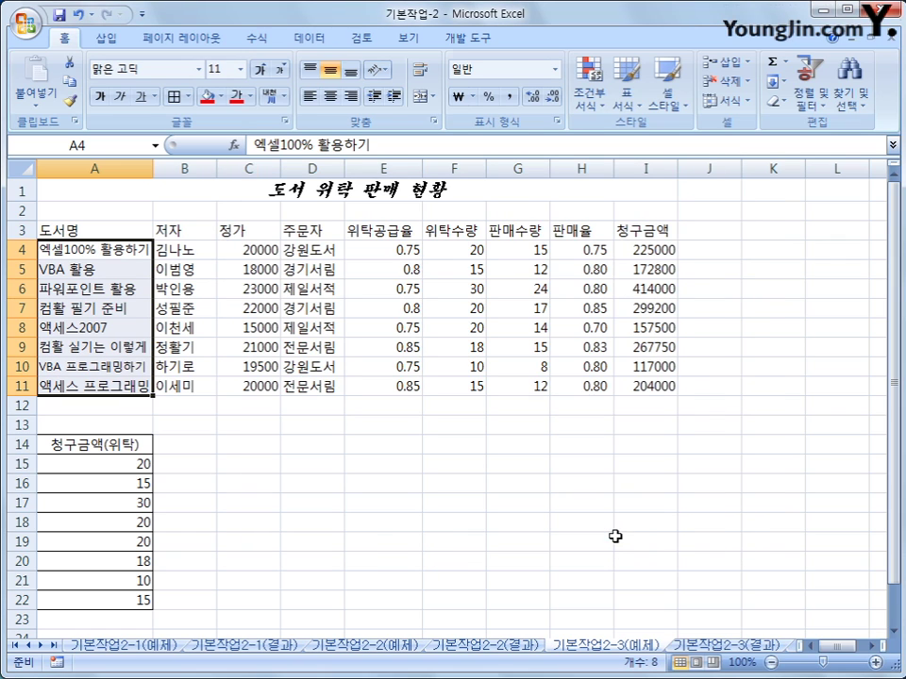
pyautogui.click(63, 252)
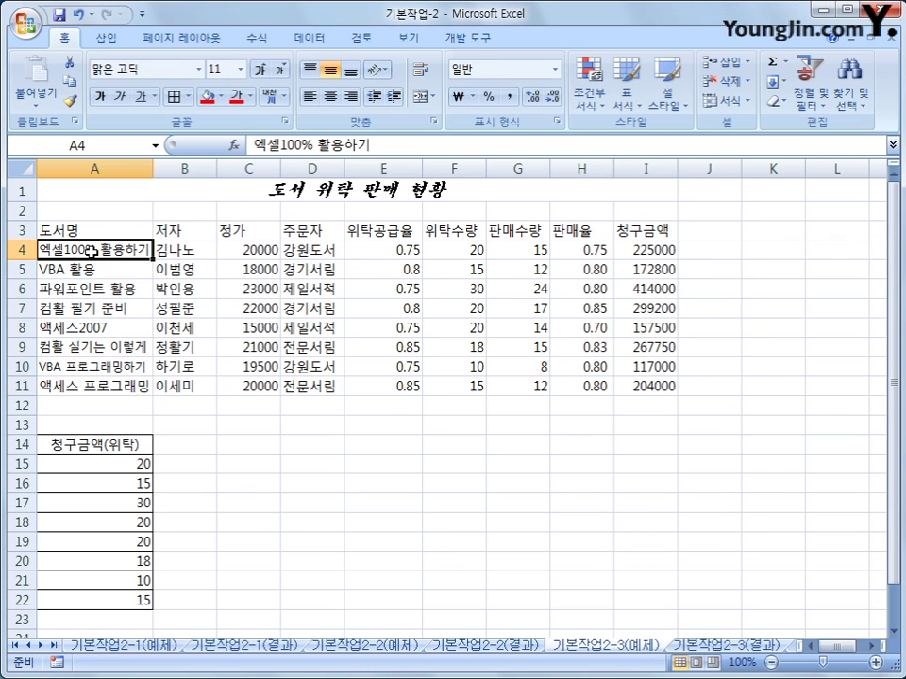
pyautogui.click(93, 369)
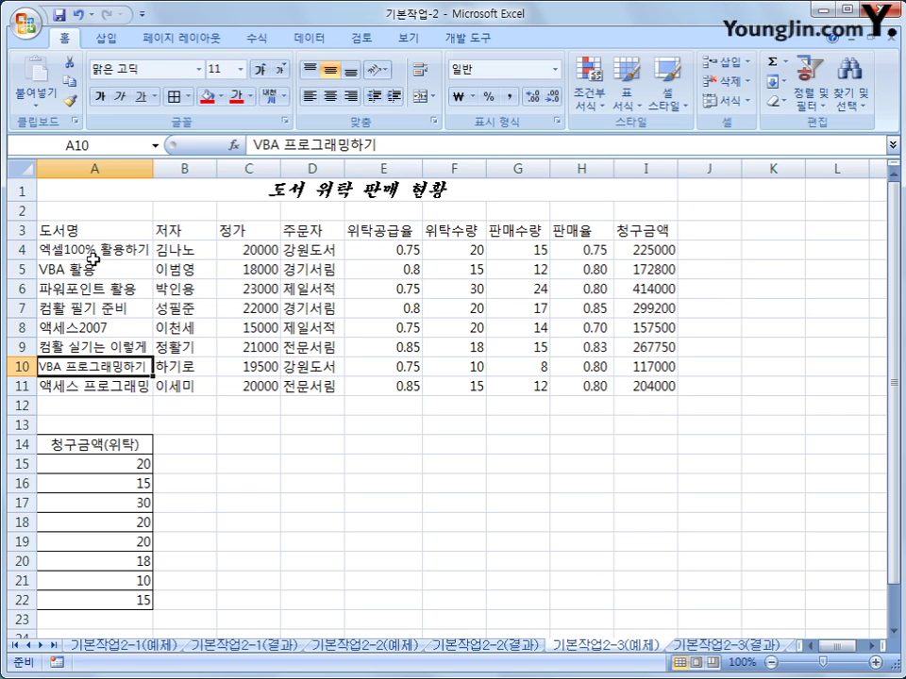
# Define the name 도서명 for the range A4:A11.
pyautogui.moveTo(86, 294); pyautogui.dragTo(70, 380)
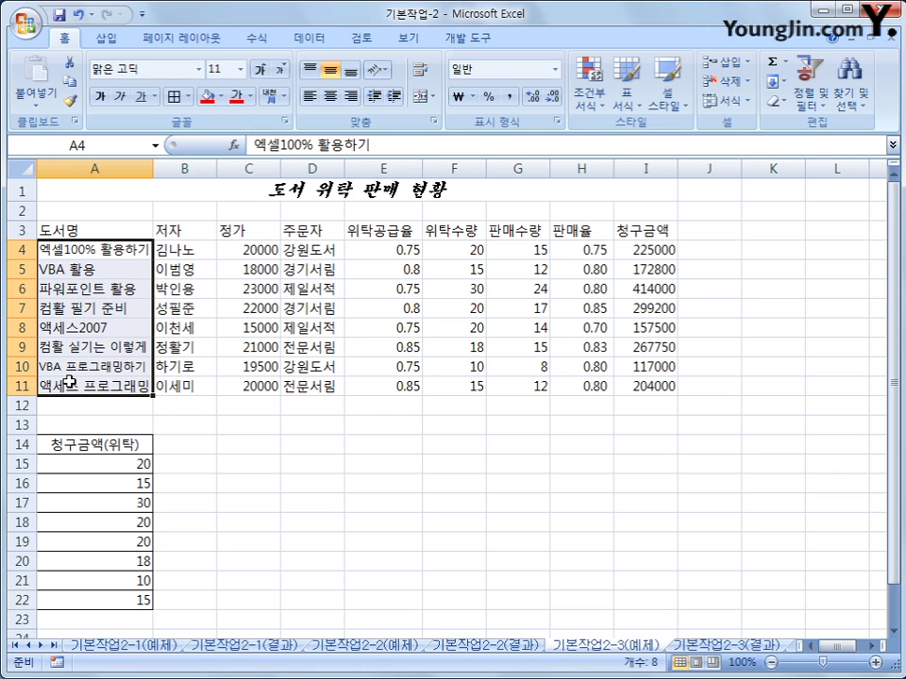
pyautogui.click(120, 144)
pyautogui.write('도')
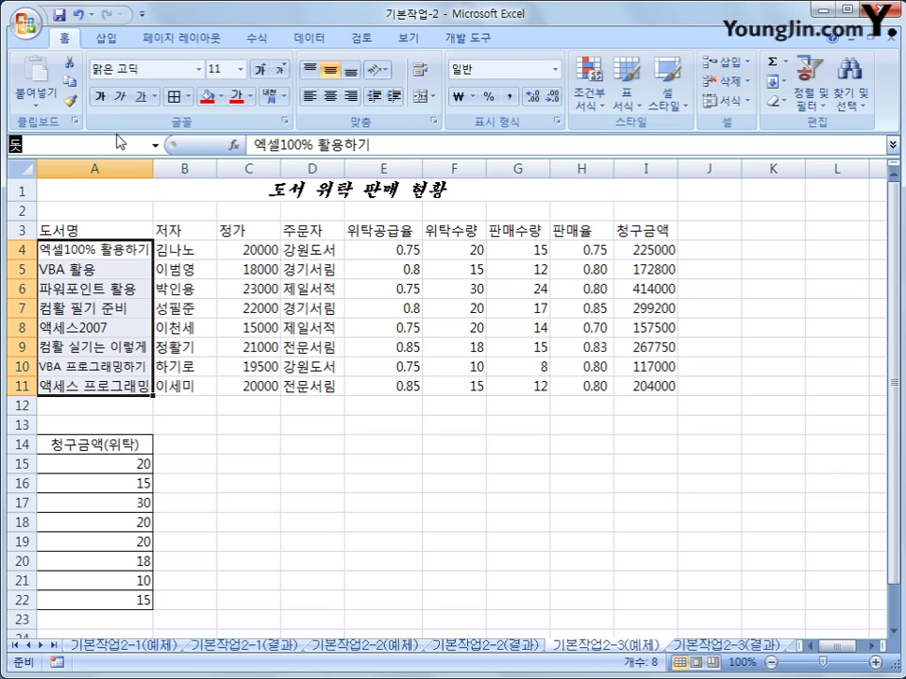
pyautogui.write('서명')
pyautogui.press('Return')
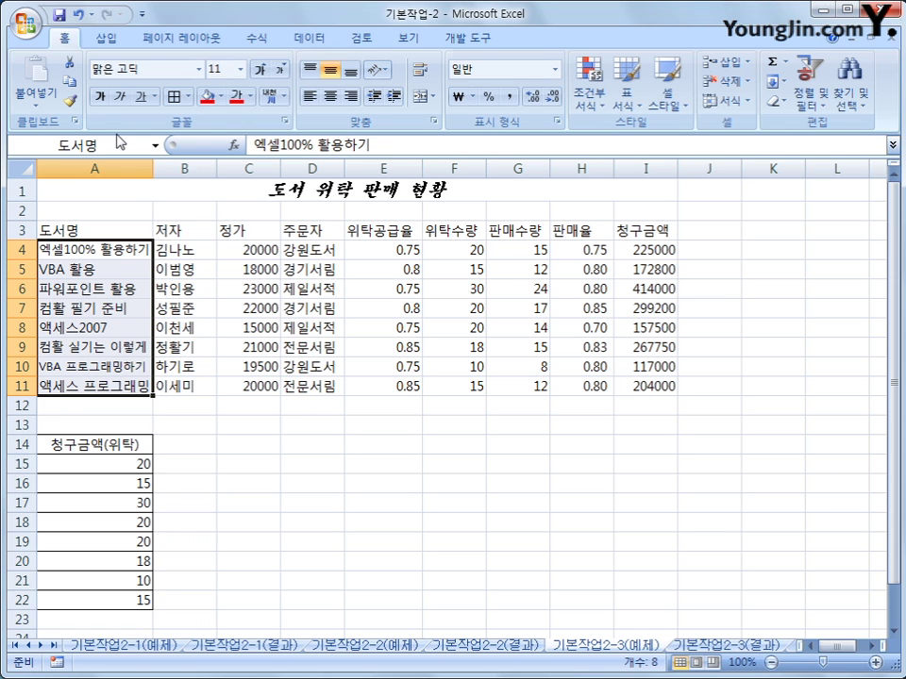
pyautogui.click(248, 444)
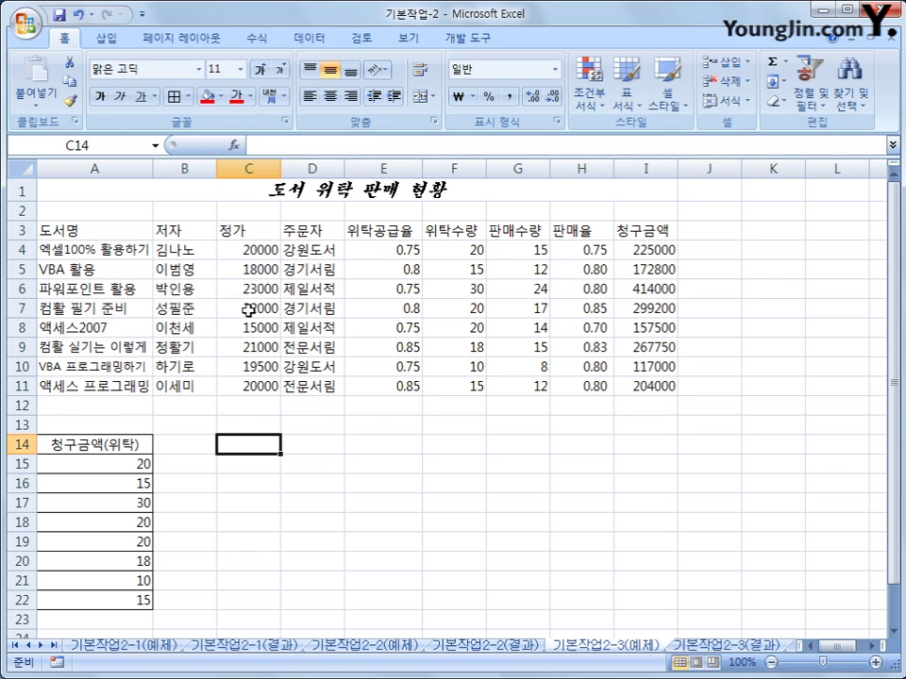
# Apply the custom number format #,##0원 to the 정가 values C4:C11 and the 청구금액 values I4:I11.
pyautogui.moveTo(247, 250); pyautogui.dragTo(252, 390)
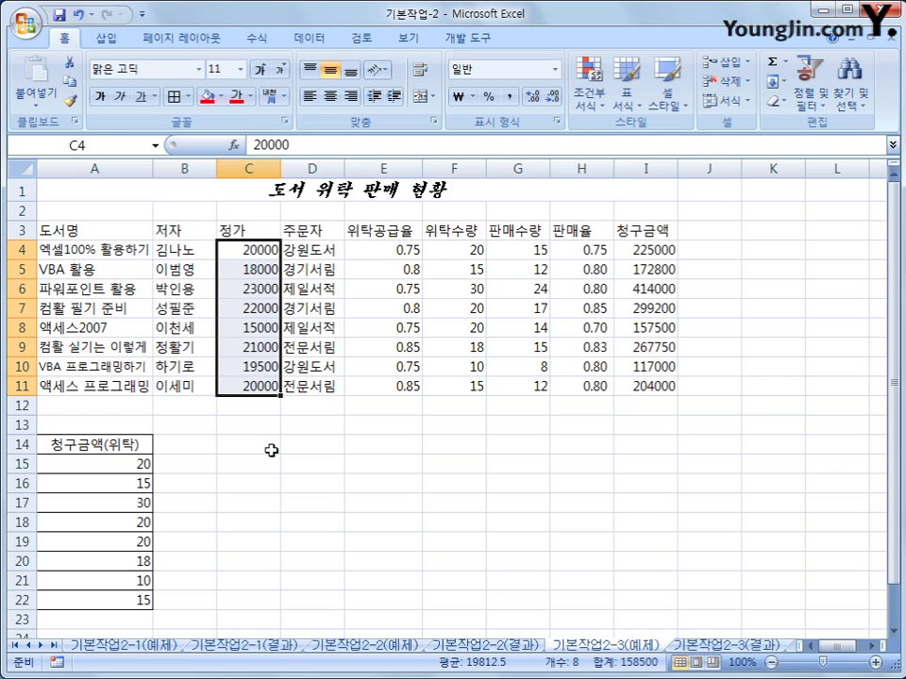
pyautogui.keyDown('ctrl'); pyautogui.click(649, 250); pyautogui.keyUp('ctrl')
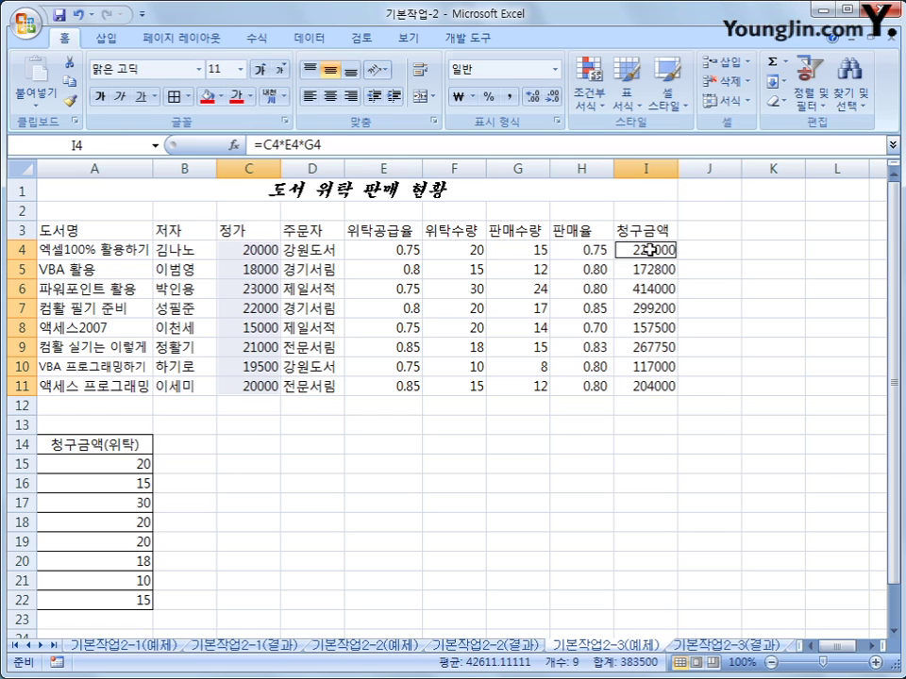
pyautogui.moveTo(649, 250); pyautogui.dragTo(646, 380)
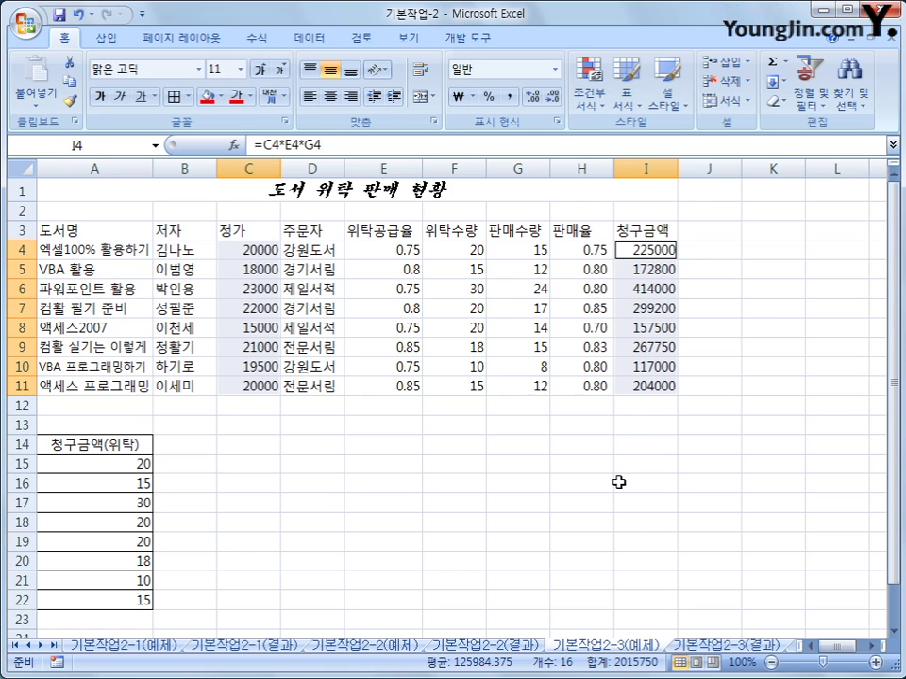
pyautogui.rightClick(261, 263)
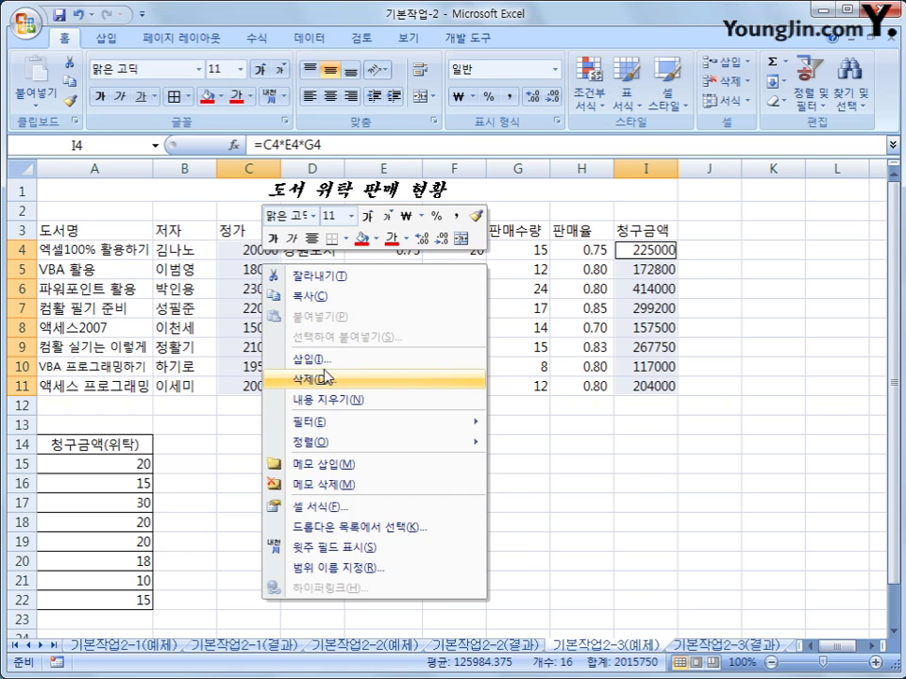
pyautogui.click(343, 507)
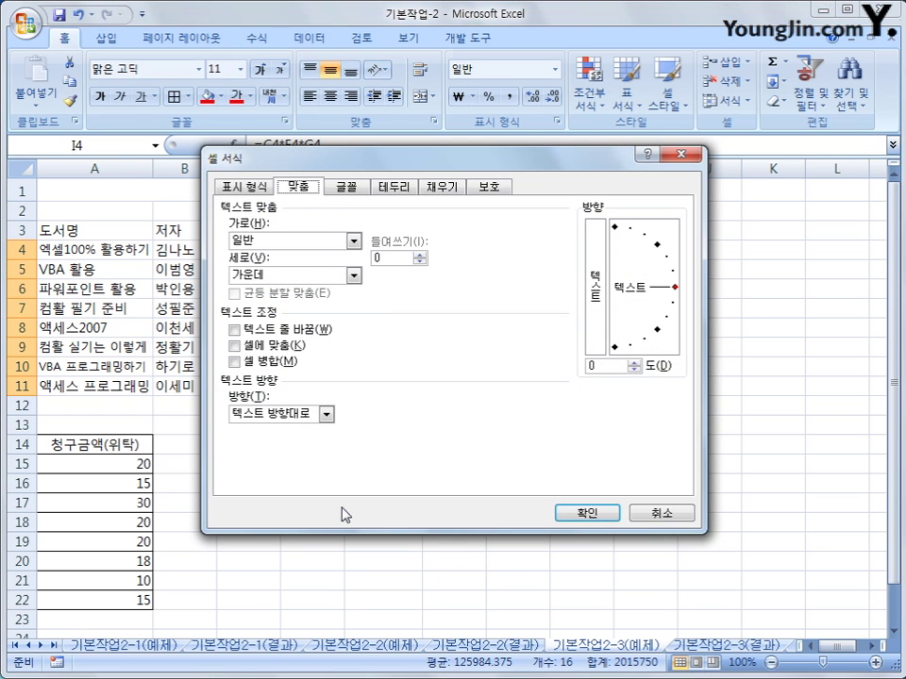
pyautogui.click(251, 191)
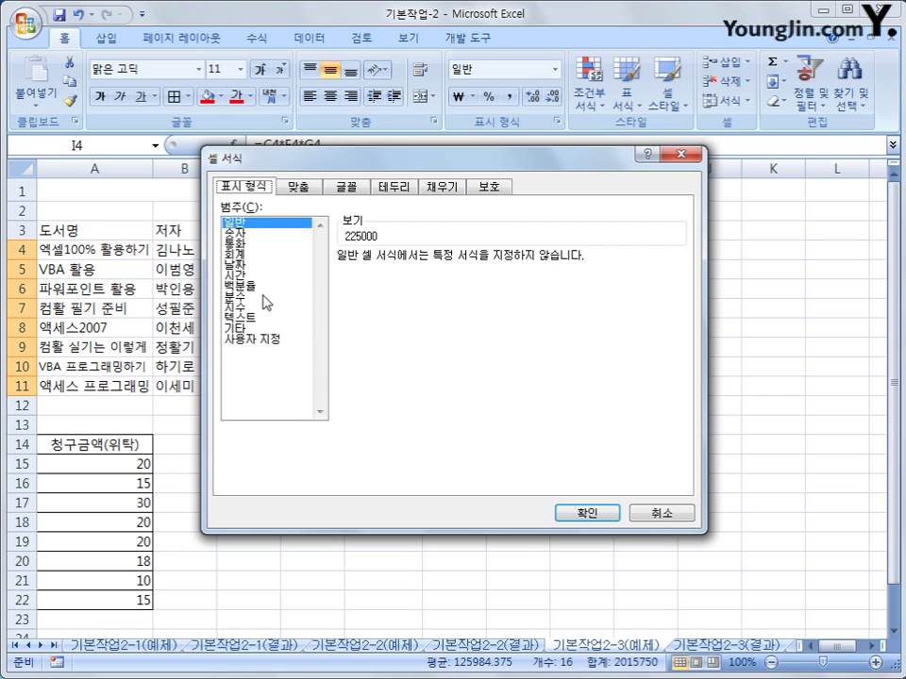
pyautogui.click(249, 344)
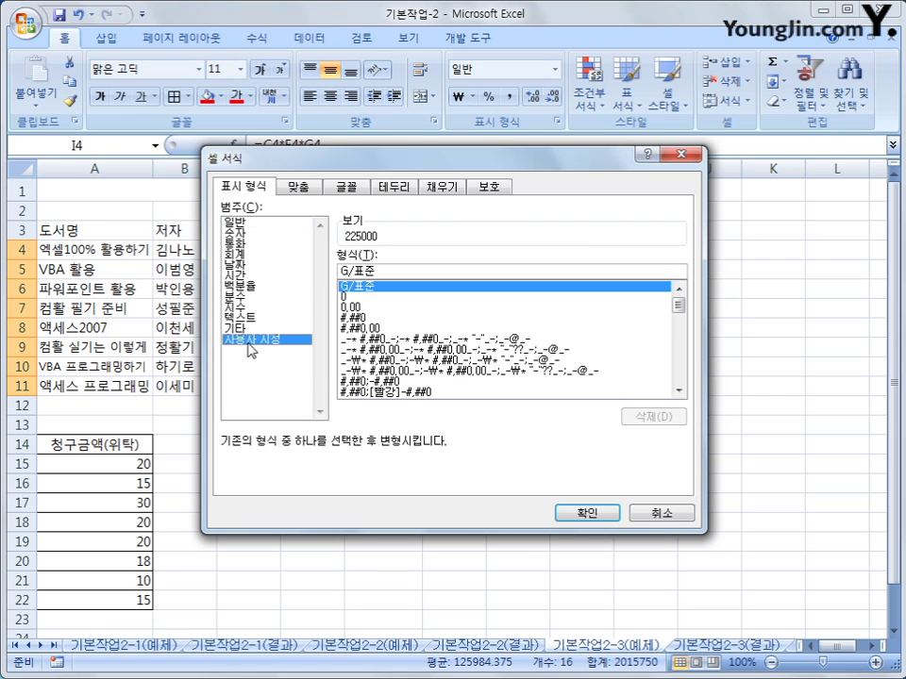
pyautogui.moveTo(384, 270); pyautogui.dragTo(276, 276)
pyautogui.write('#,')
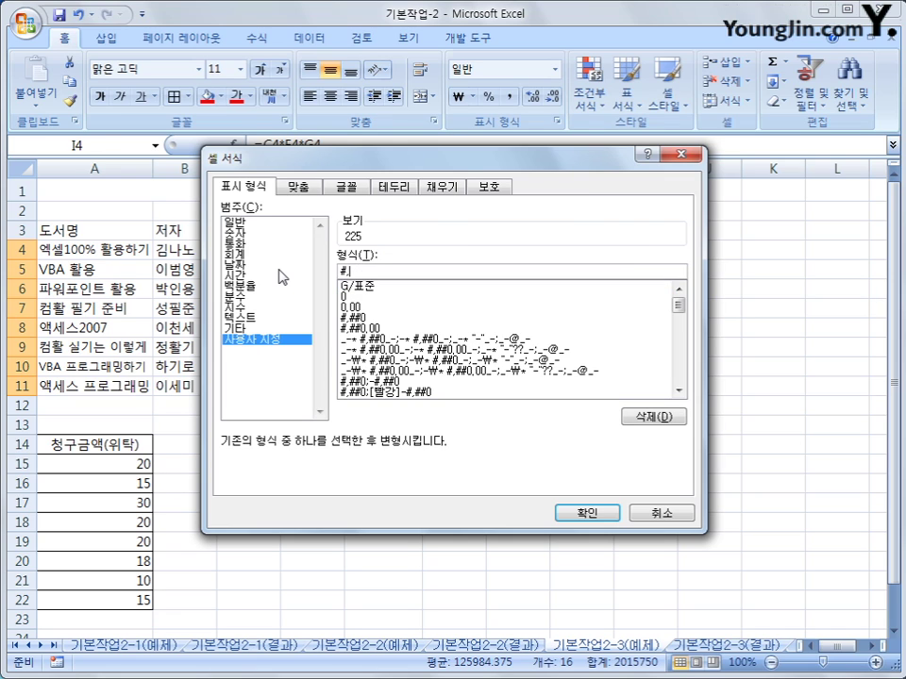
pyautogui.write('##0')
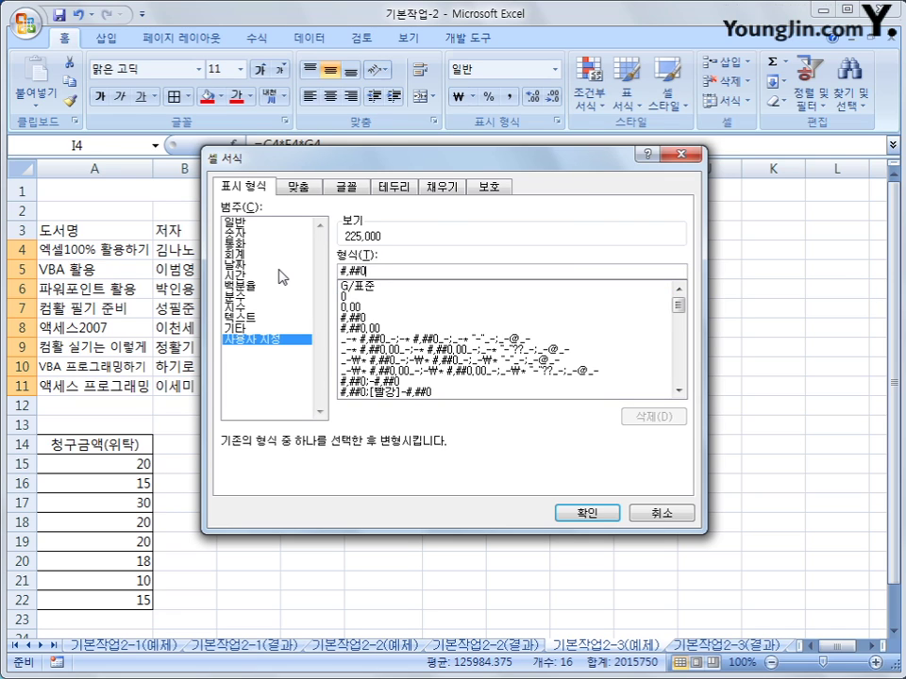
pyautogui.write('원')
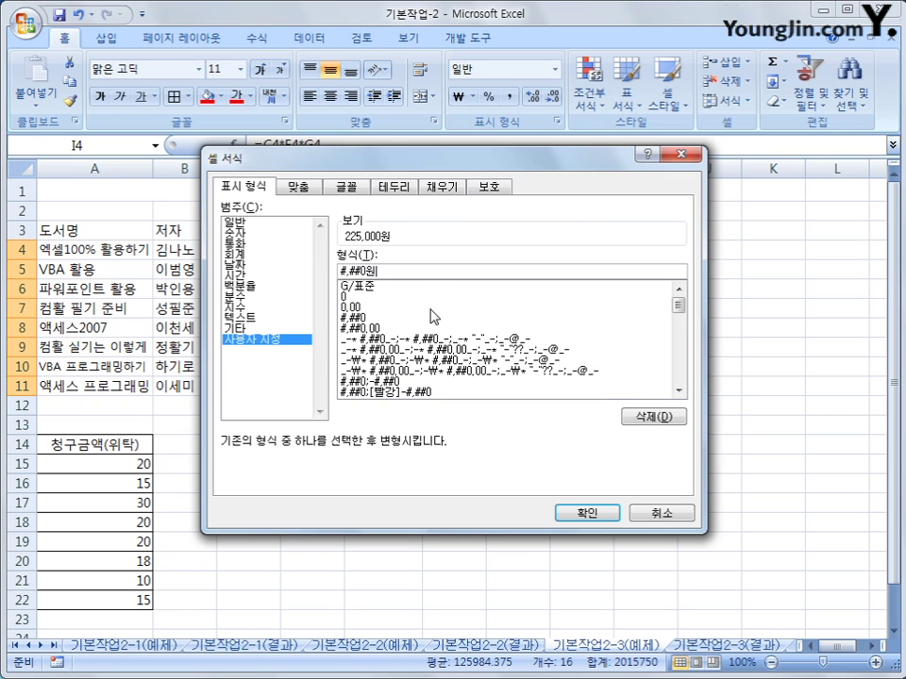
pyautogui.click(587, 514)
pyautogui.click(601, 517)
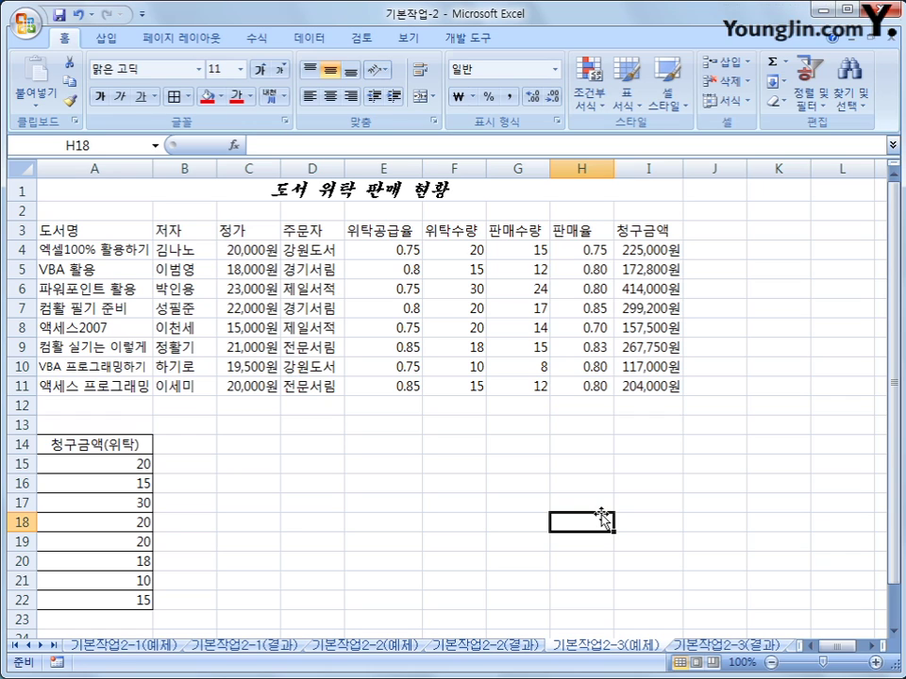
# Copy the 정가 values C4:C11 and paste them onto A15:A22 using Paste Special with the 곱하기 (multiply) operation.
pyautogui.click(265, 248)
pyautogui.moveTo(265, 249); pyautogui.dragTo(251, 390)
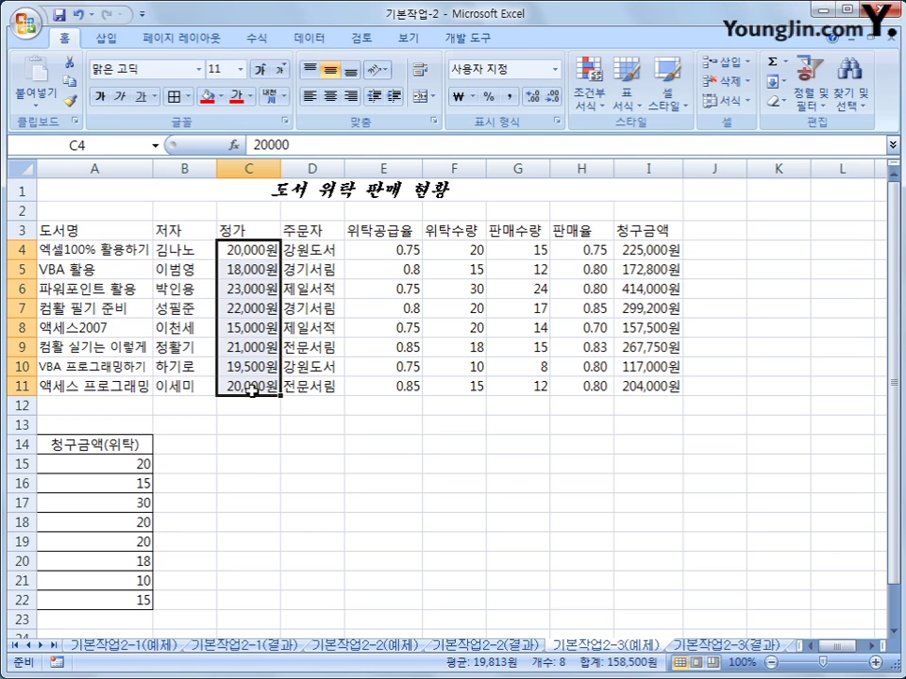
pyautogui.rightClick(268, 264)
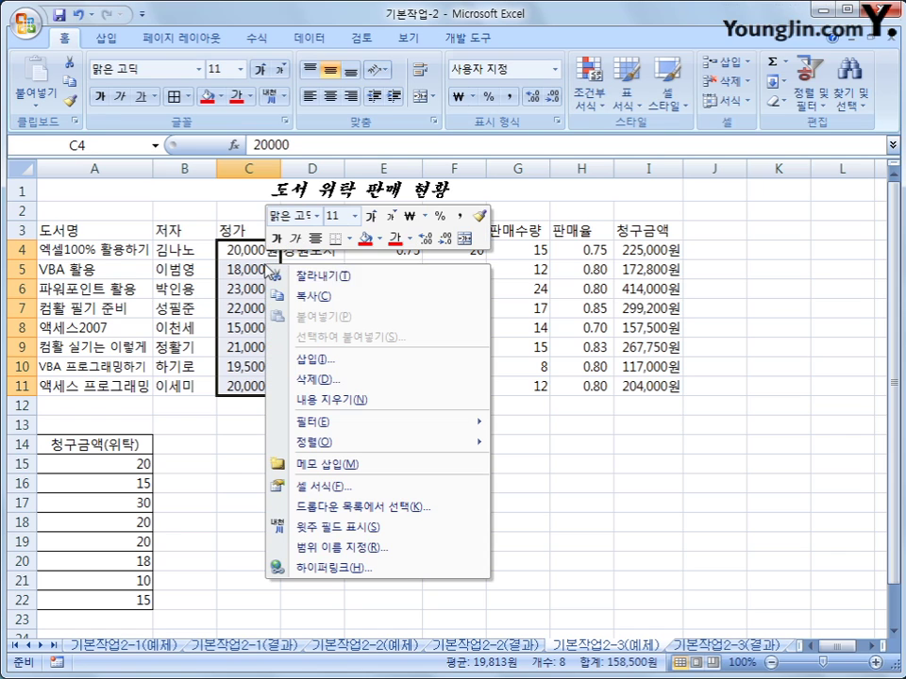
pyautogui.click(356, 301)
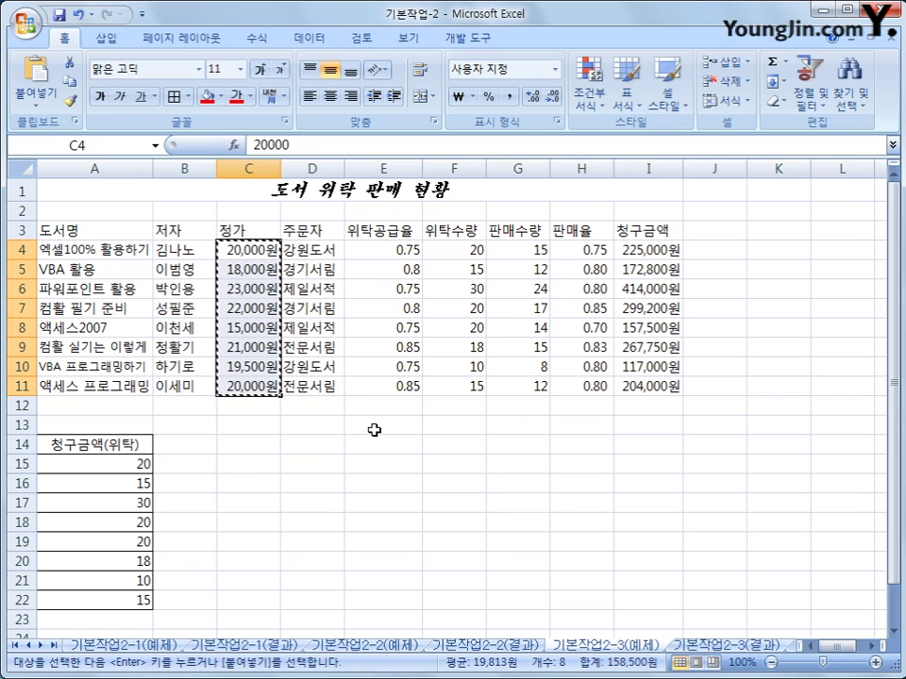
pyautogui.moveTo(75, 467); pyautogui.dragTo(72, 594)
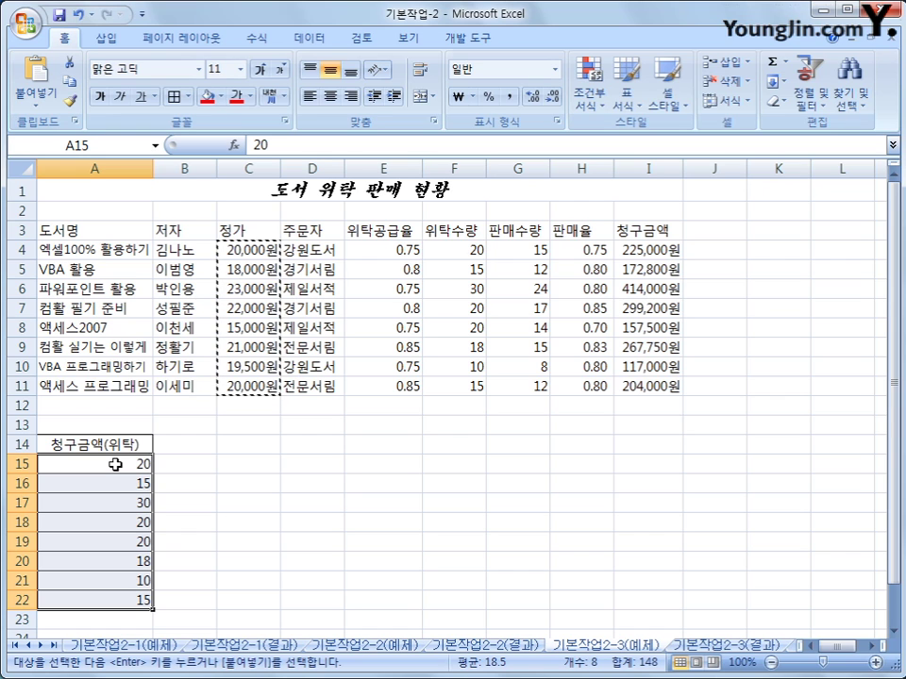
pyautogui.hotkey('shift', 'F10')
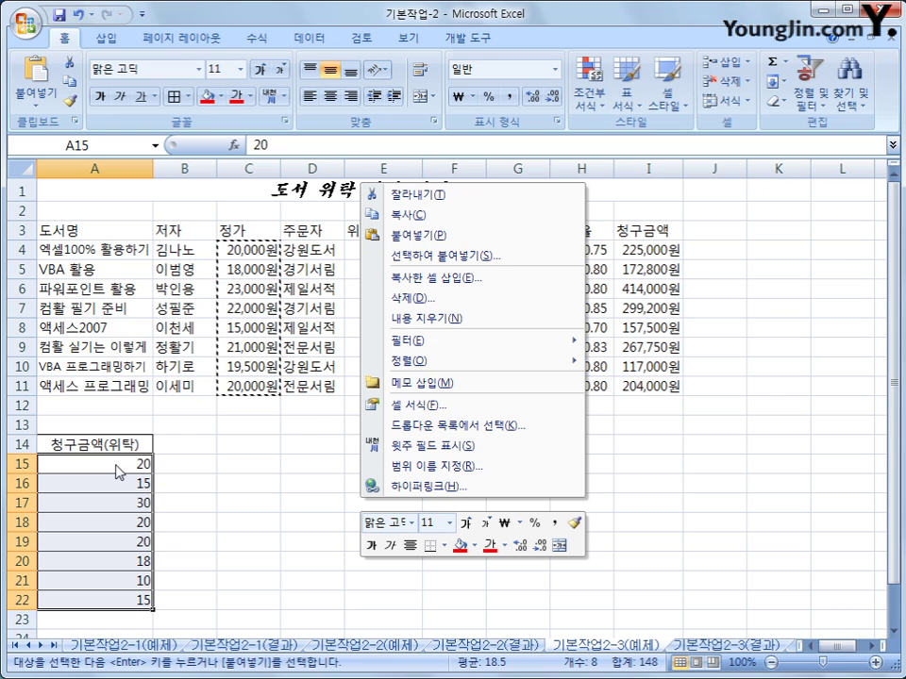
pyautogui.click(438, 256)
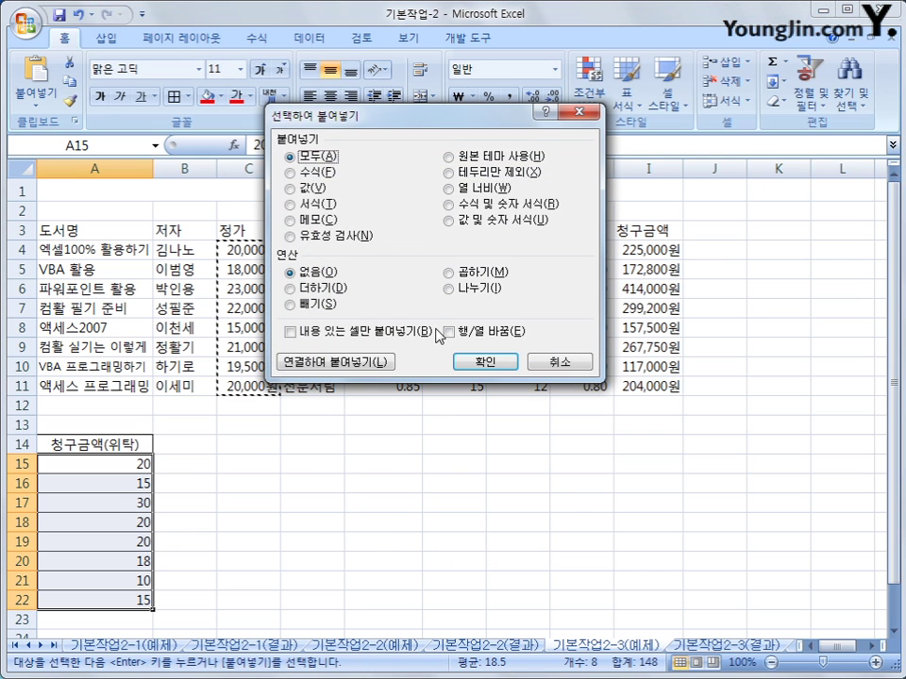
pyautogui.click(480, 274)
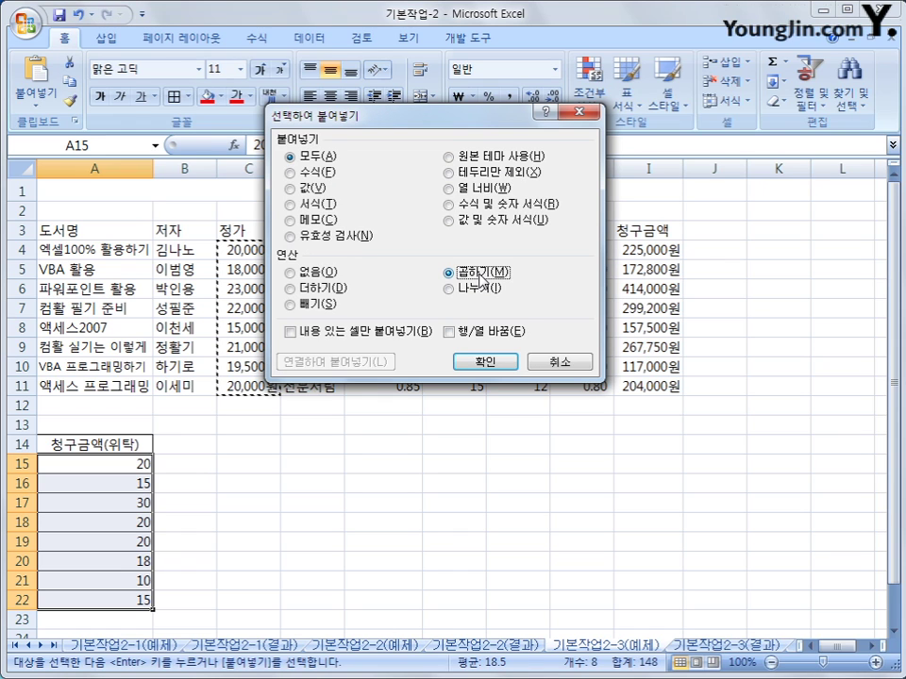
pyautogui.click(482, 363)
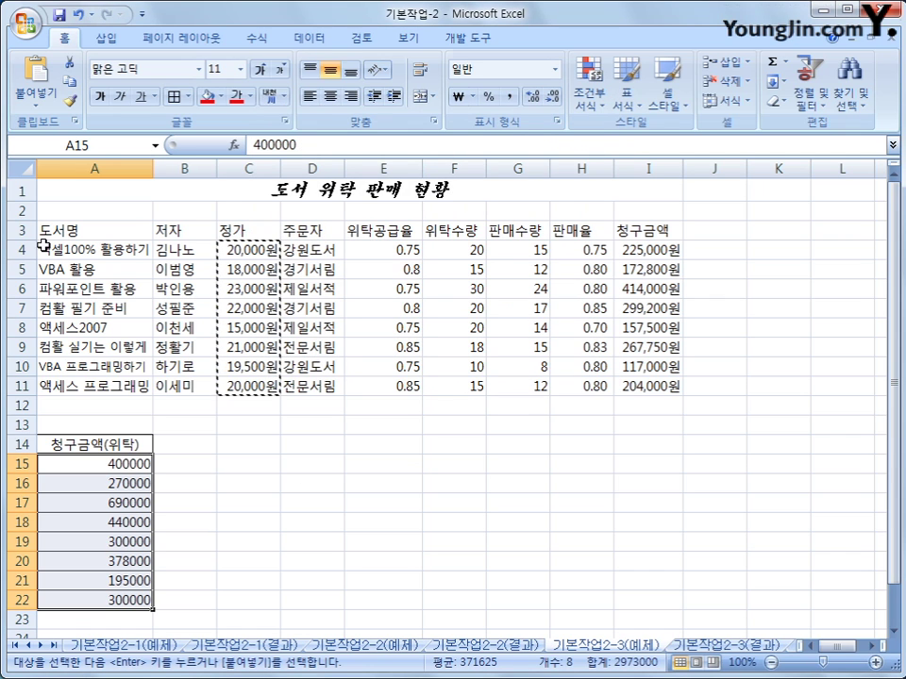
# Set the height of rows 3 through 11 to 18.
pyautogui.moveTo(21, 230); pyautogui.dragTo(21, 386)
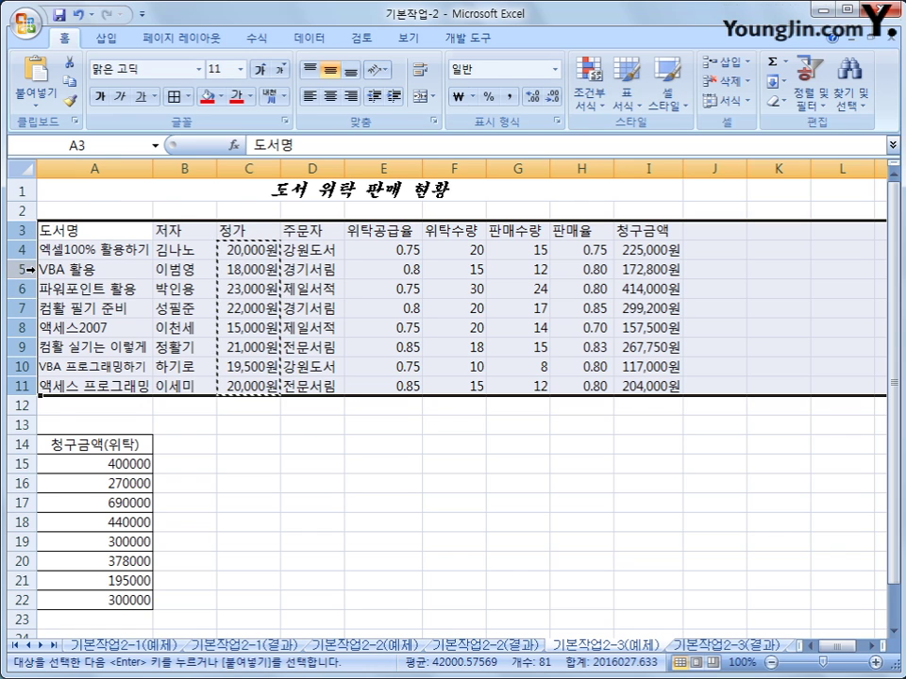
pyautogui.rightClick(28, 269)
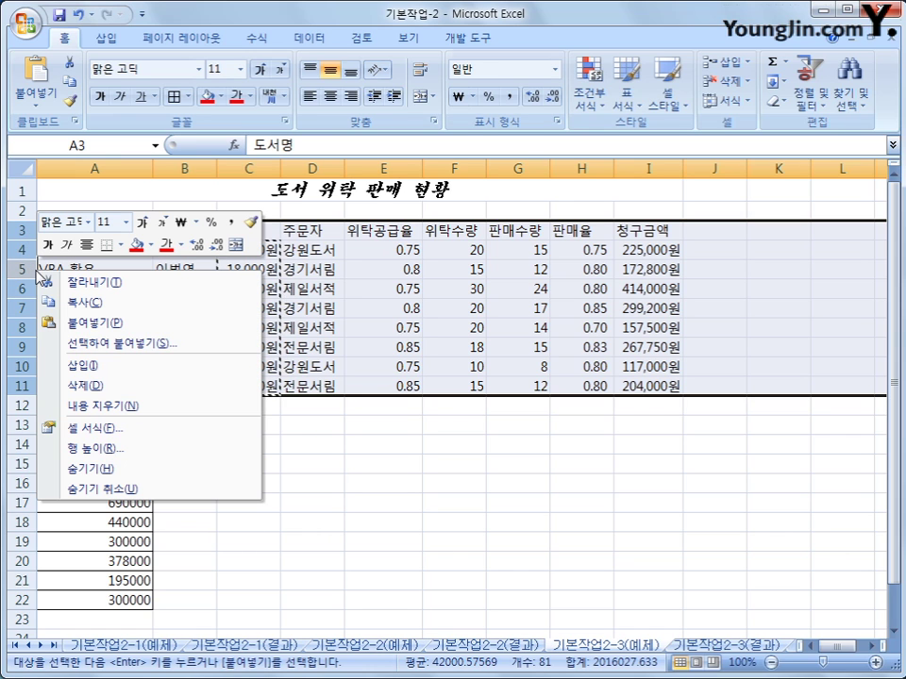
pyautogui.click(146, 451)
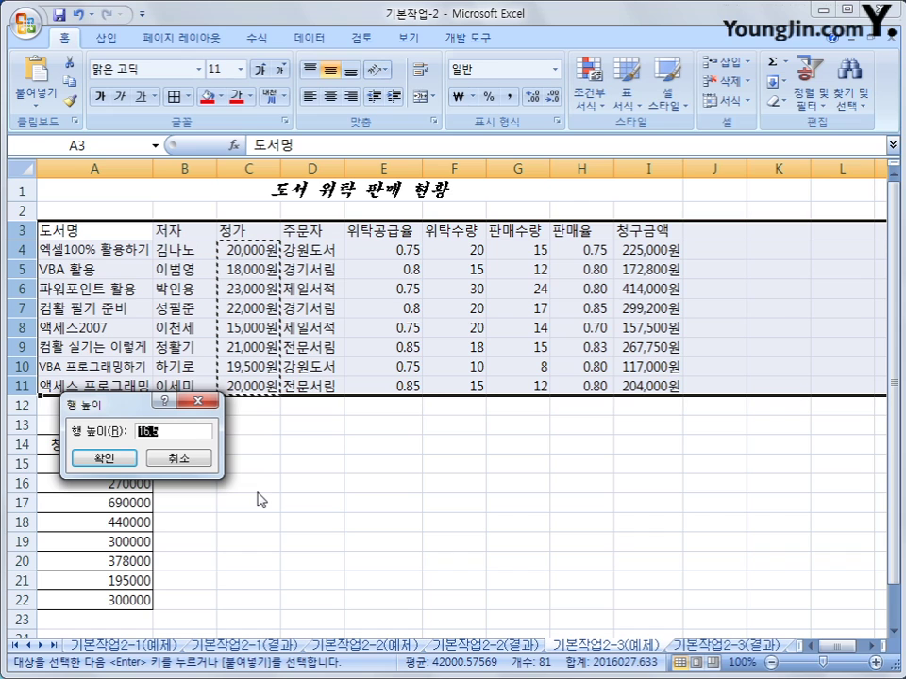
pyautogui.write('18')
pyautogui.click(106, 458)
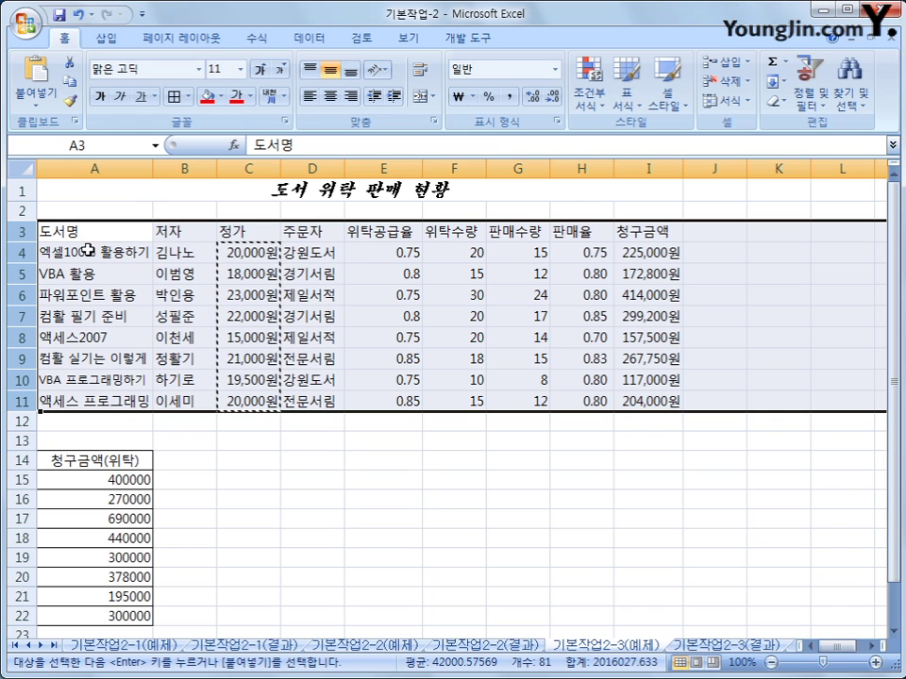
# Apply 모든 테두리 (all borders) to the table range A3:I11 and deselect the range.
pyautogui.moveTo(95, 233); pyautogui.dragTo(665, 406)
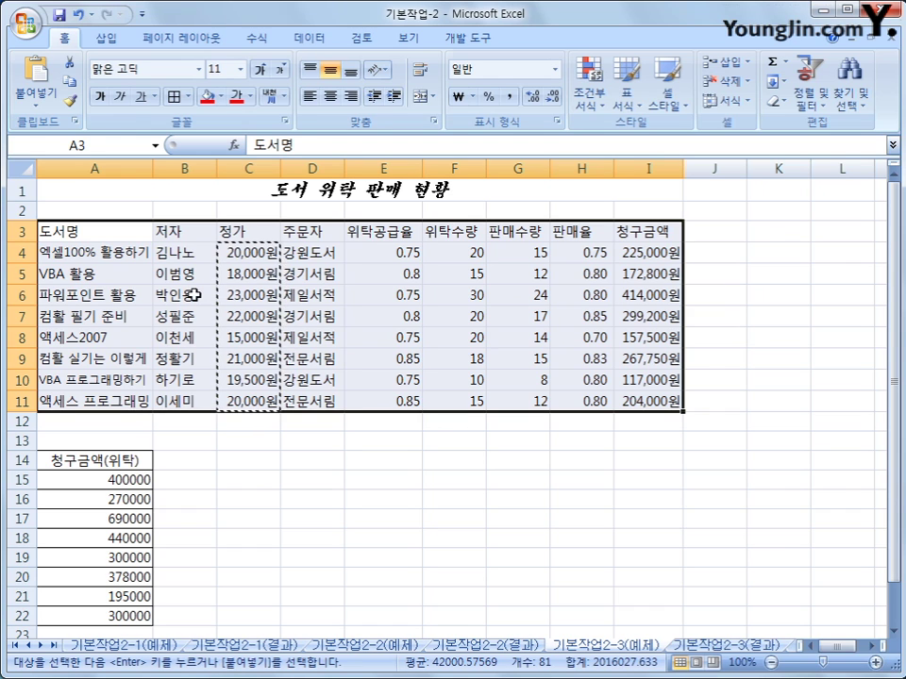
pyautogui.click(189, 97)
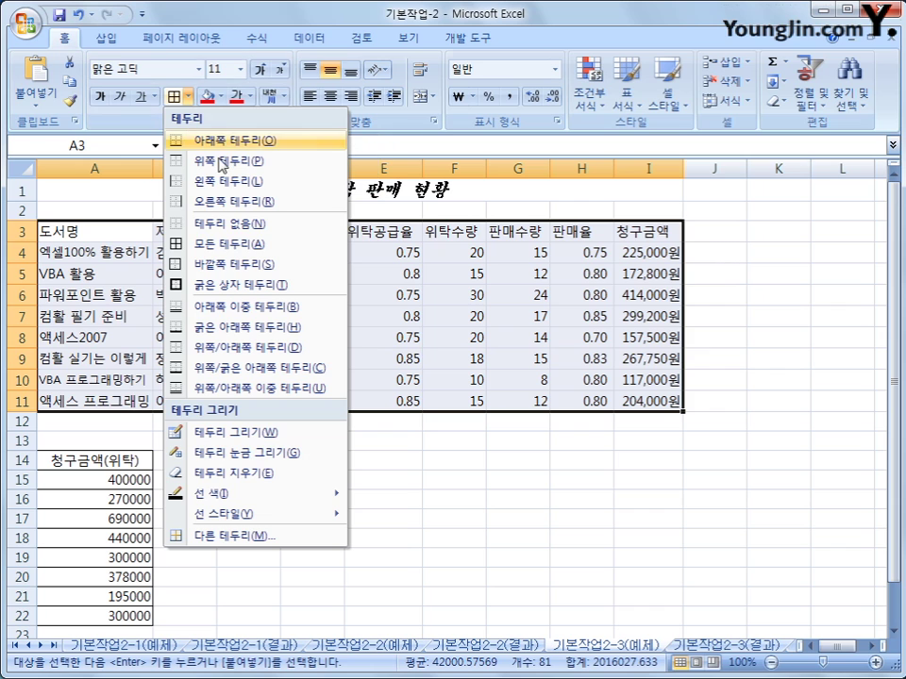
pyautogui.click(235, 245)
pyautogui.click(111, 230)
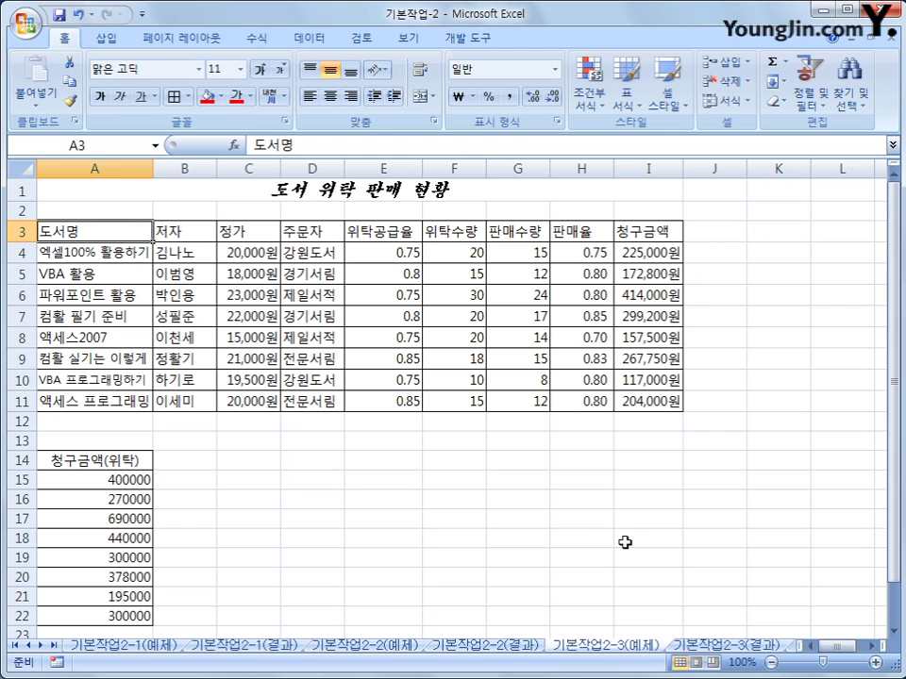
# Compare the finished 기본작업2-3(예제) sheet with the reference sheet 기본작업2-3(결과).
pyautogui.hotkey('ctrl', 'Home')
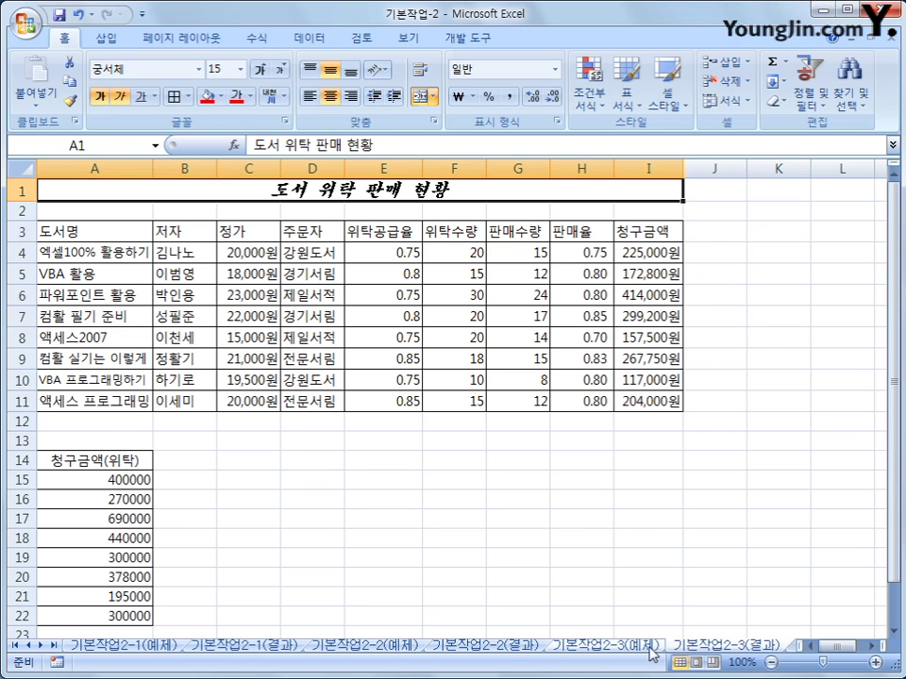
pyautogui.click(609, 645)
pyautogui.click(696, 647)
pyautogui.hotkey('ctrl', 'pageup')
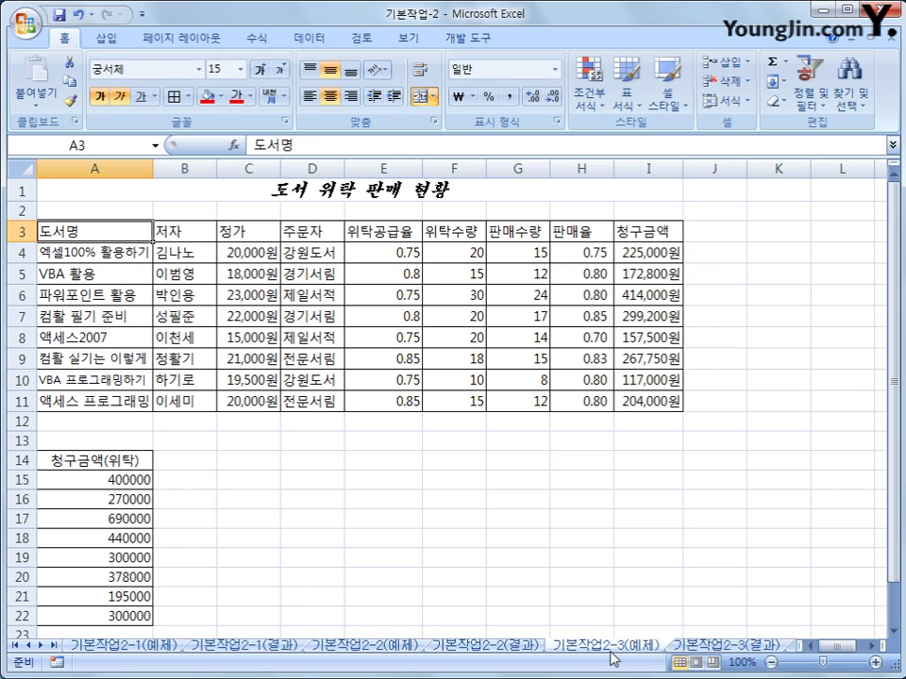
pyautogui.click(714, 638)
pyautogui.click(715, 646)
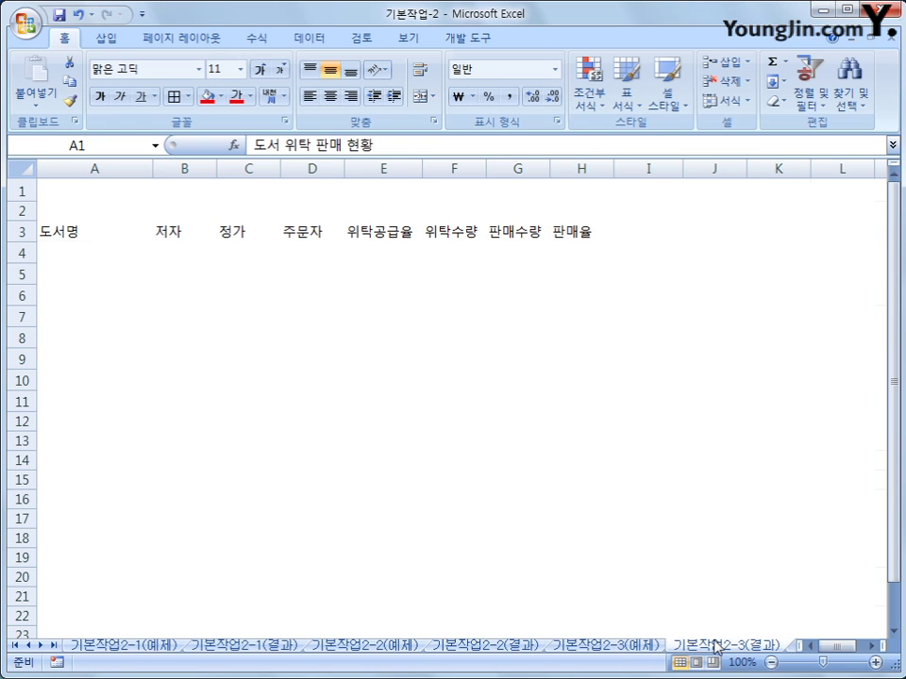